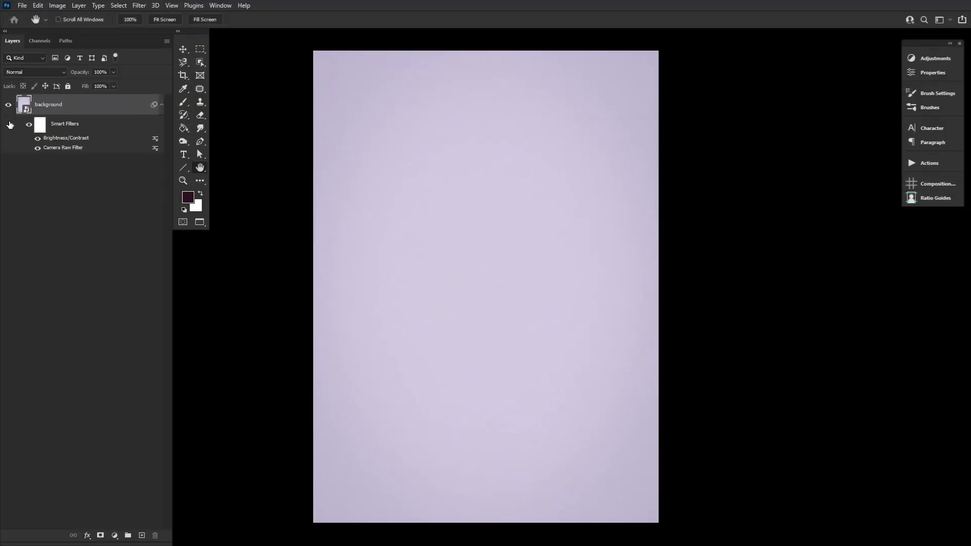
- Compare the background layer with its smart filters hidden and shown
click(29, 126)
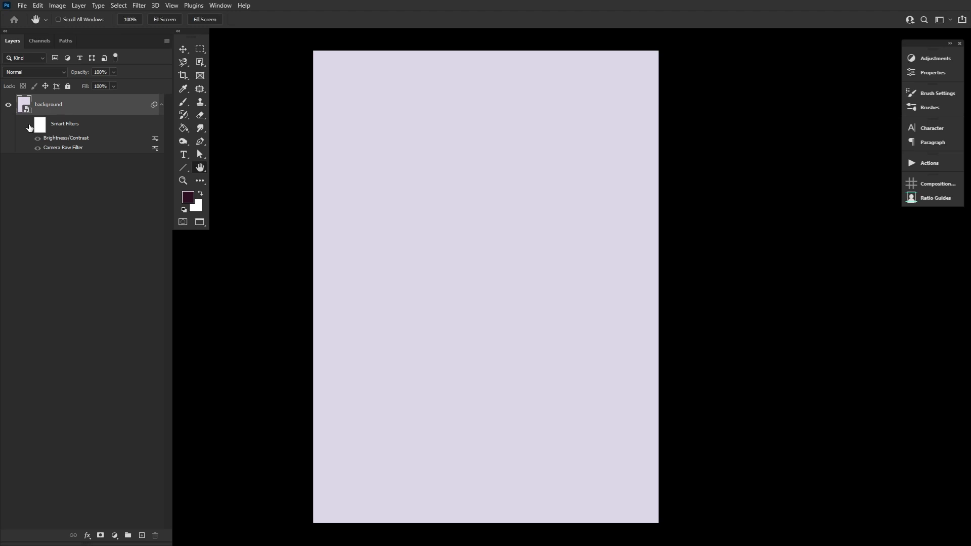
click(29, 125)
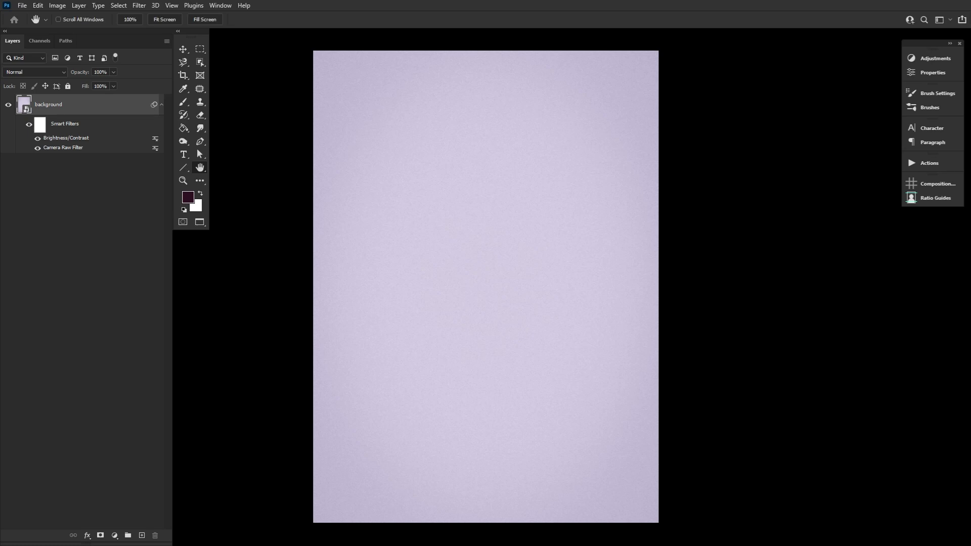
- Place the element-1 artwork above the background, scaled to about 137% and centred on the canvas
drag(970, 480, 483, 273)
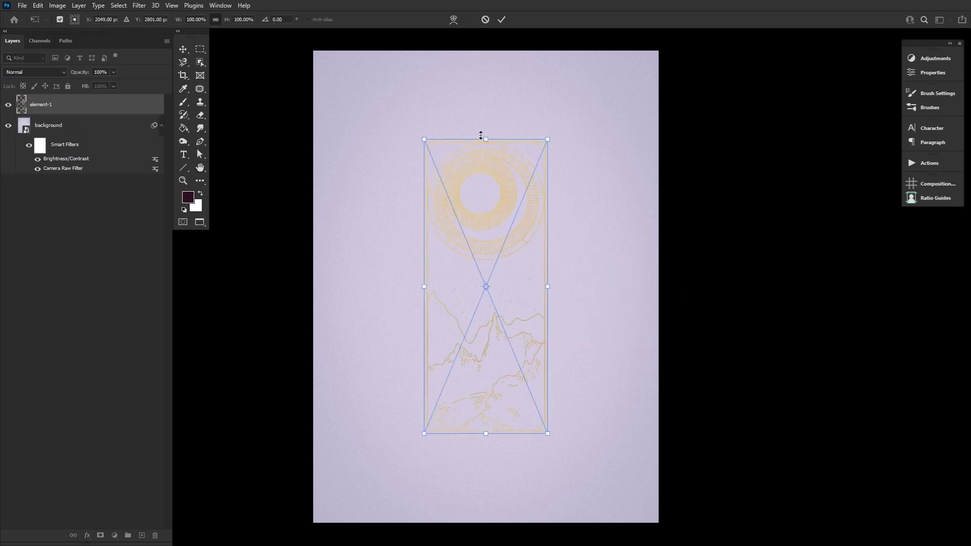
drag(481, 135, 488, 70)
drag(486, 438, 494, 481)
drag(509, 382, 508, 393)
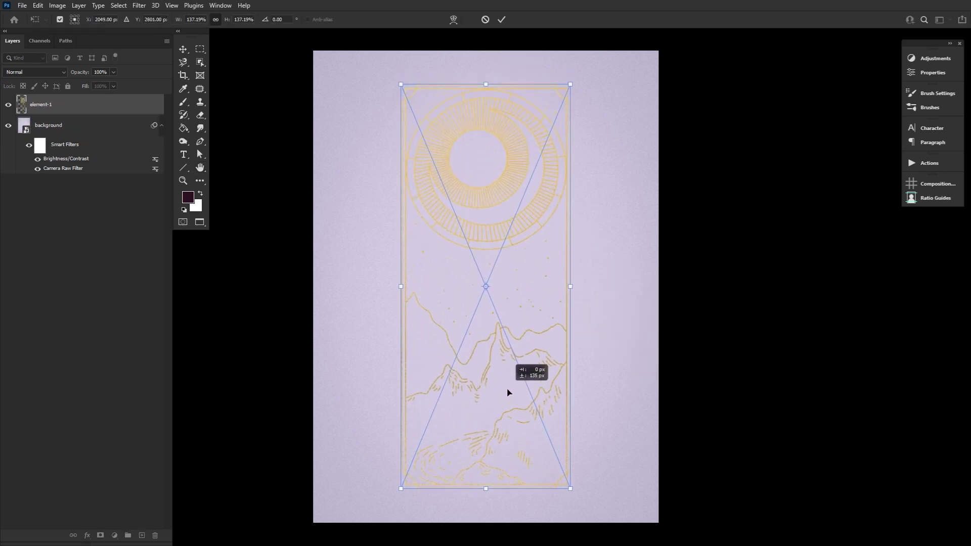
click(501, 19)
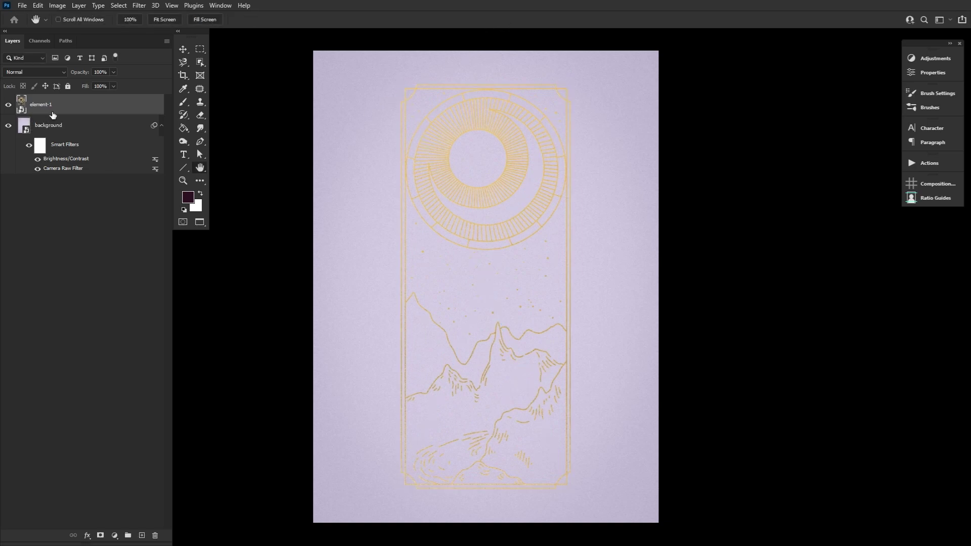
- Apply a Brightness/Contrast adjustment to the element-1 layer with brightness -60 and contrast 45
right_click(70, 104)
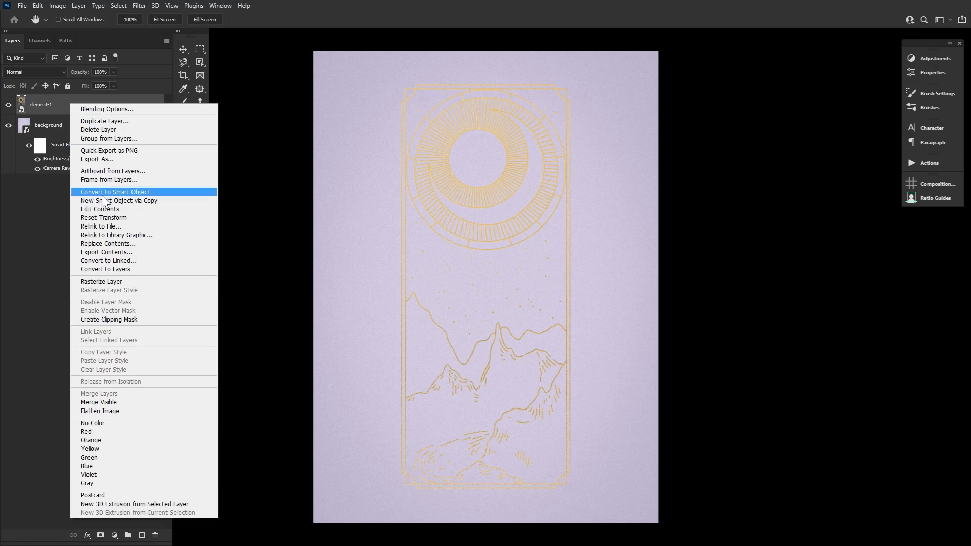
click(29, 203)
click(57, 5)
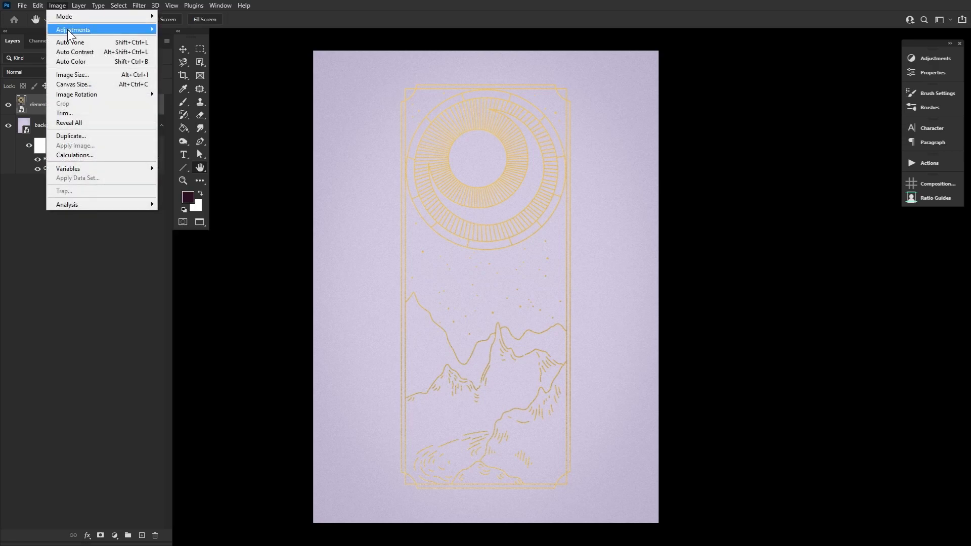
mouse_move(69, 29)
click(217, 29)
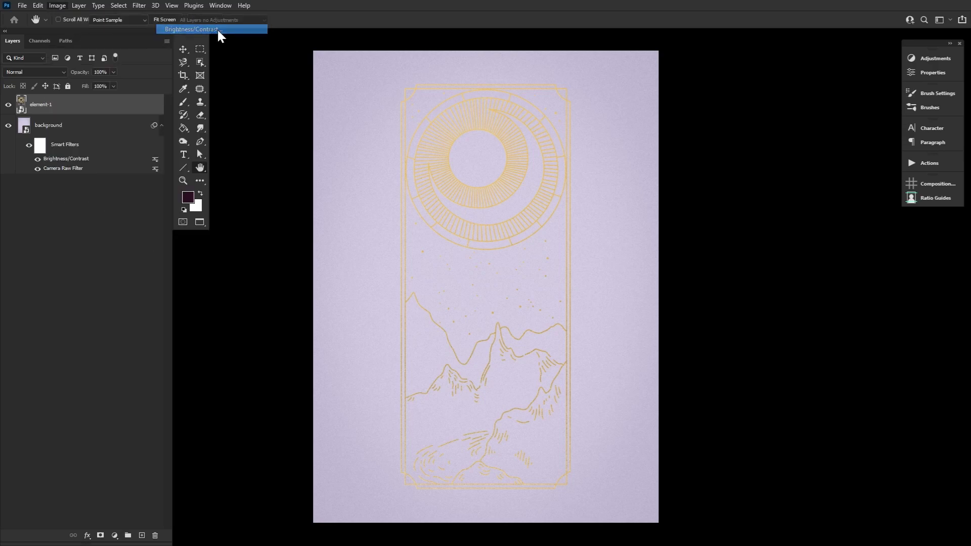
text(-60)
key(Tab)
text(45)
click(548, 224)
key(h)
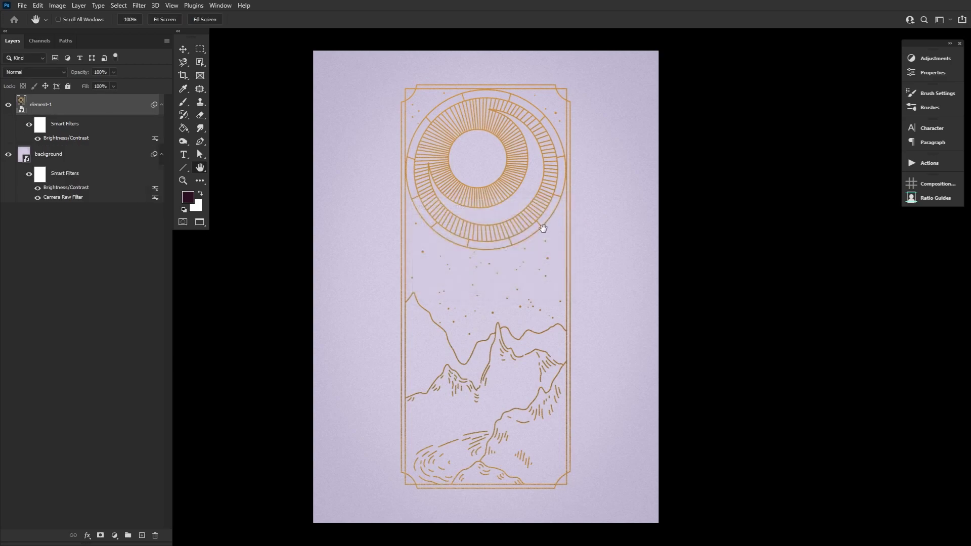
- Mask element-1 with a rectangular selection over its sun and upper mountains, inverting the mask to keep only the lower part
click(200, 48)
drag(371, 69, 660, 359)
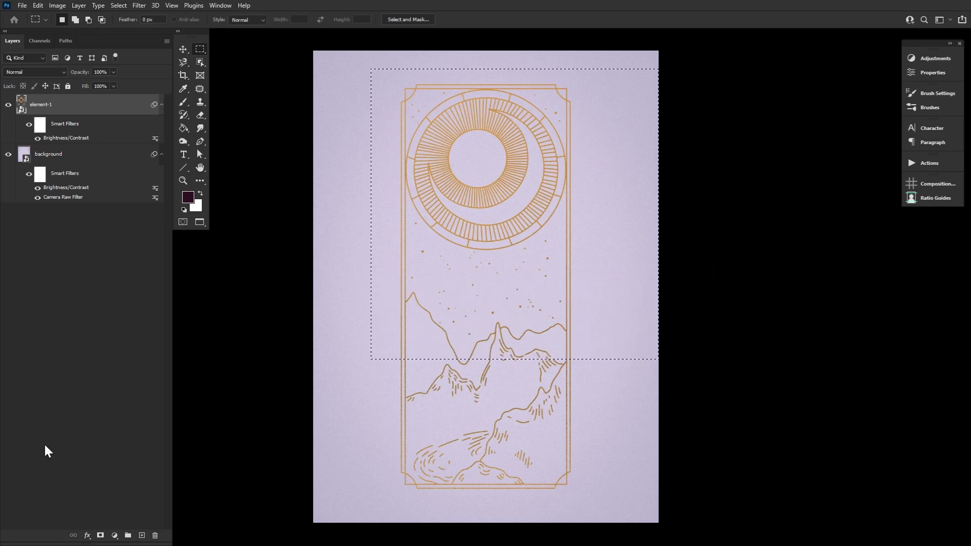
click(100, 535)
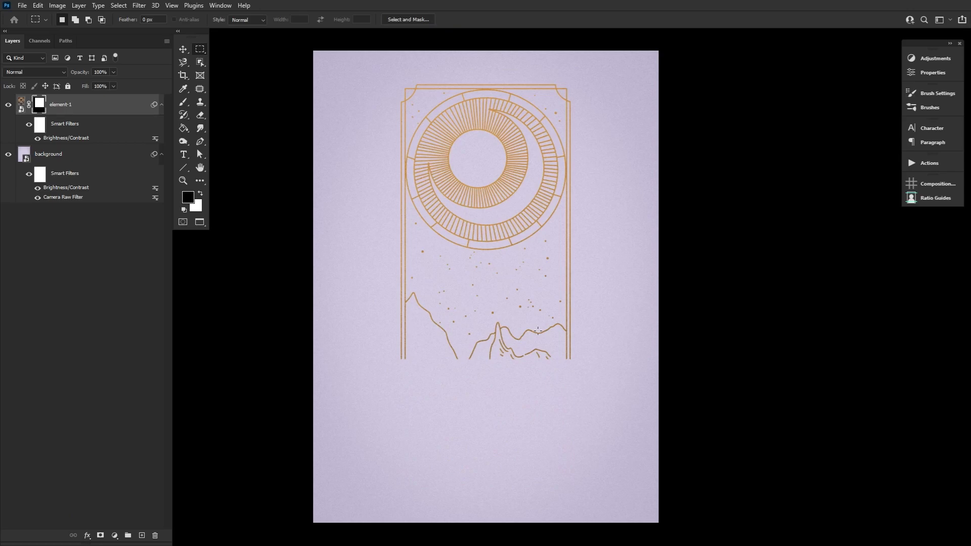
key(ctrl+i)
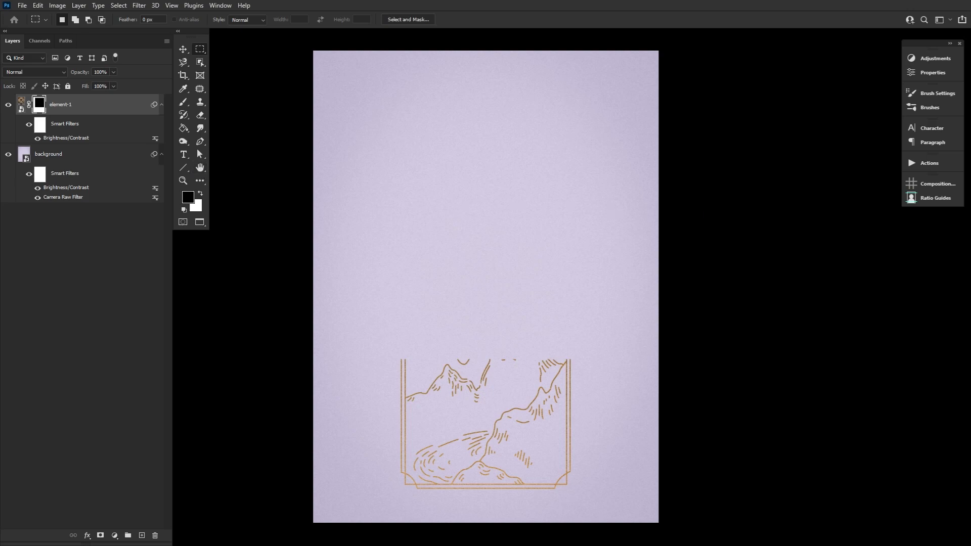
- Place the virgo artwork above element-1, scaled to roughly 136% and shifted so its frame aligns with the element-1 frame
drag(586, 223, 472, 299)
drag(486, 435, 485, 490)
drag(486, 139, 490, 90)
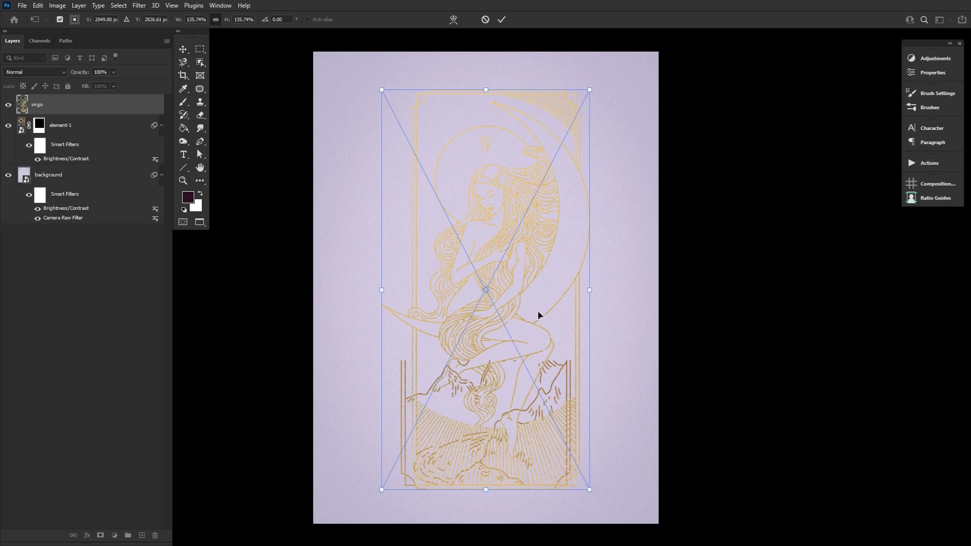
drag(537, 315, 527, 315)
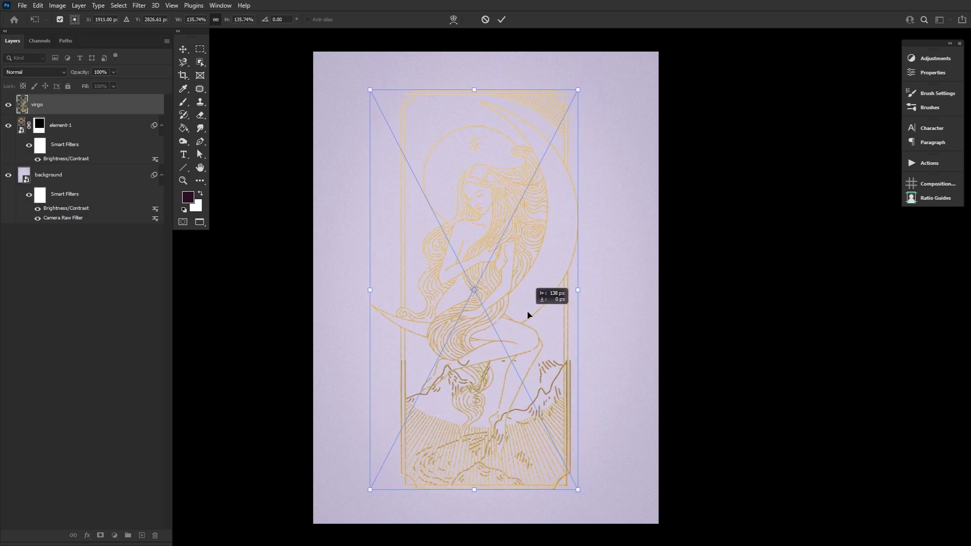
drag(578, 290, 581, 290)
click(501, 19)
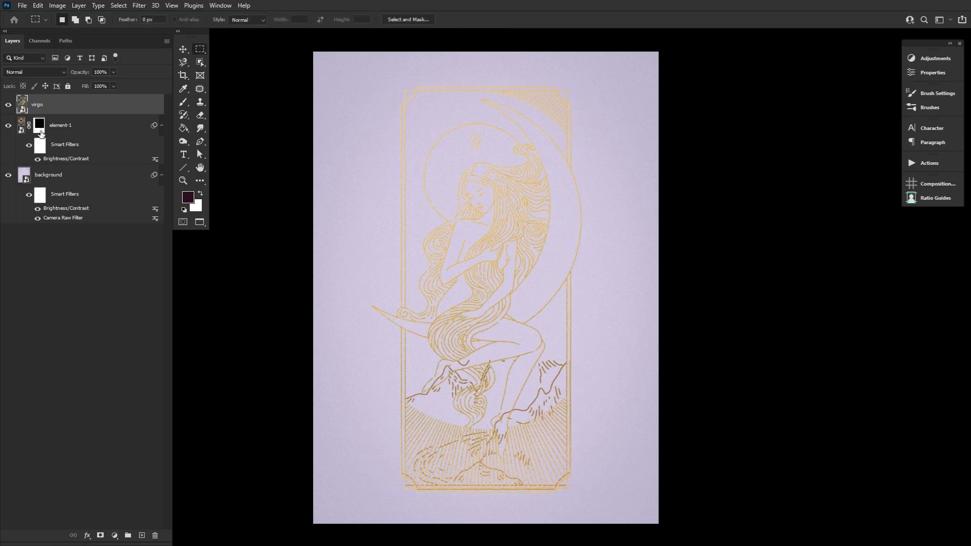
- Copy element-1's Brightness/Contrast filter and layer mask to the virgo layer, inverting the copied mask to show the upper part
drag(81, 160, 92, 109)
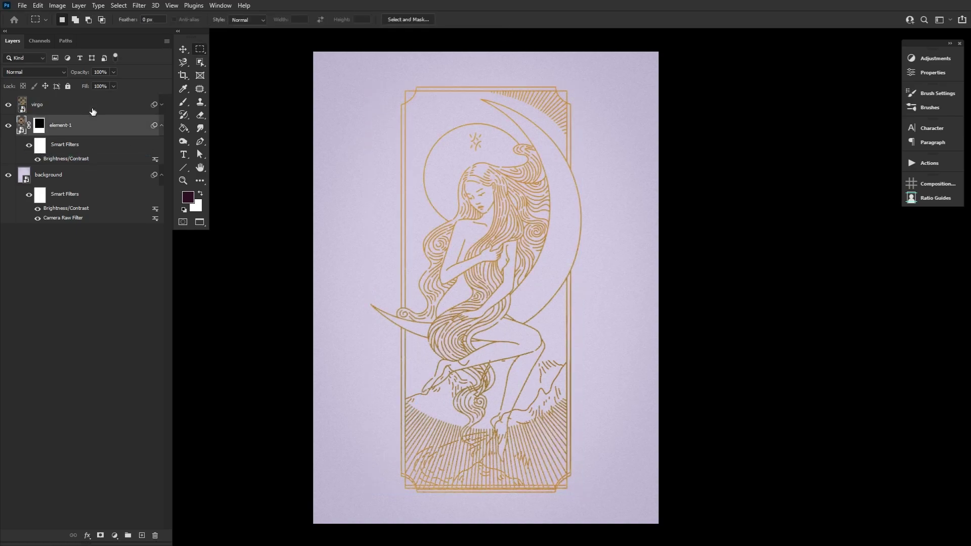
alt+drag(39, 127, 59, 108)
click(40, 108)
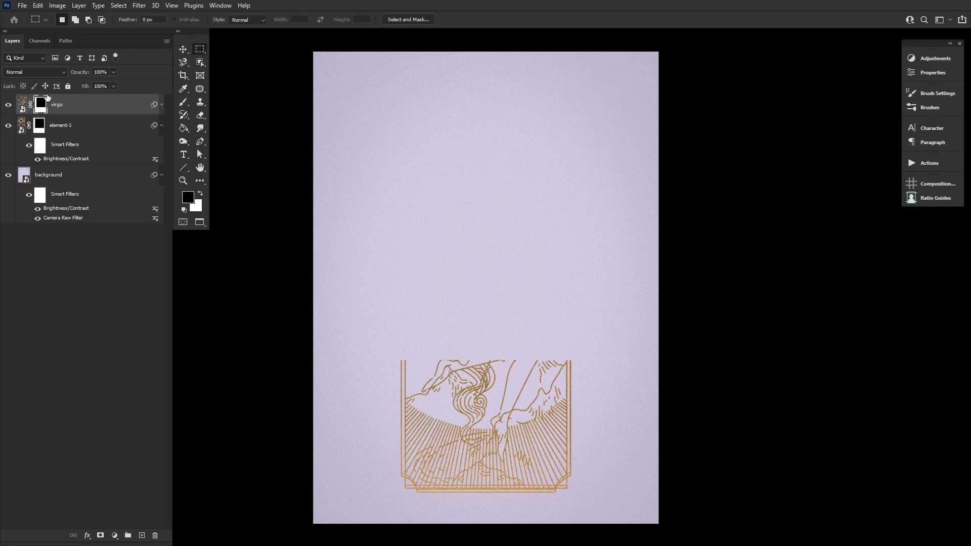
key(ctrl+i)
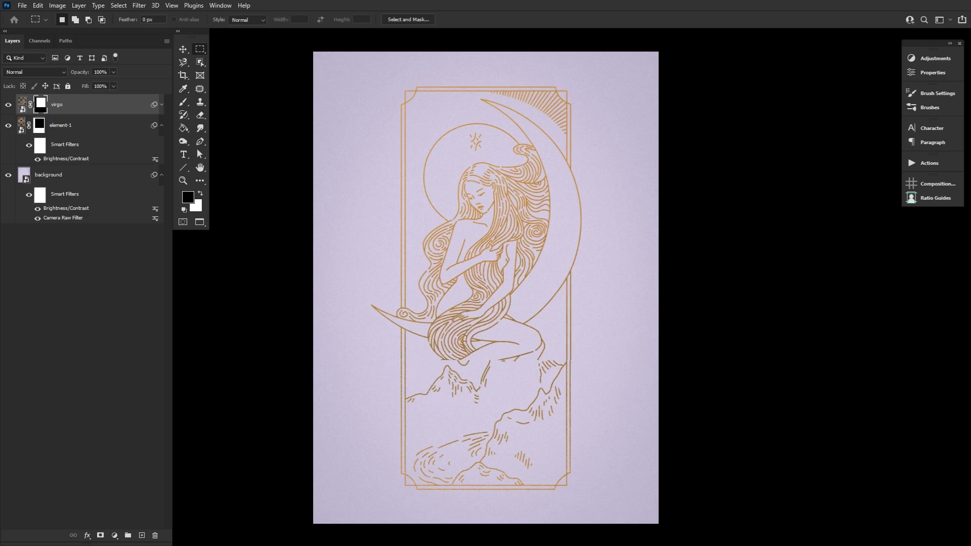
- Place the element-17 stars artwork on top, scaled to about 197% and centred on the canvas
drag(970, 323, 551, 300)
drag(490, 373, 490, 487)
drag(485, 206, 486, 164)
drag(490, 321, 489, 290)
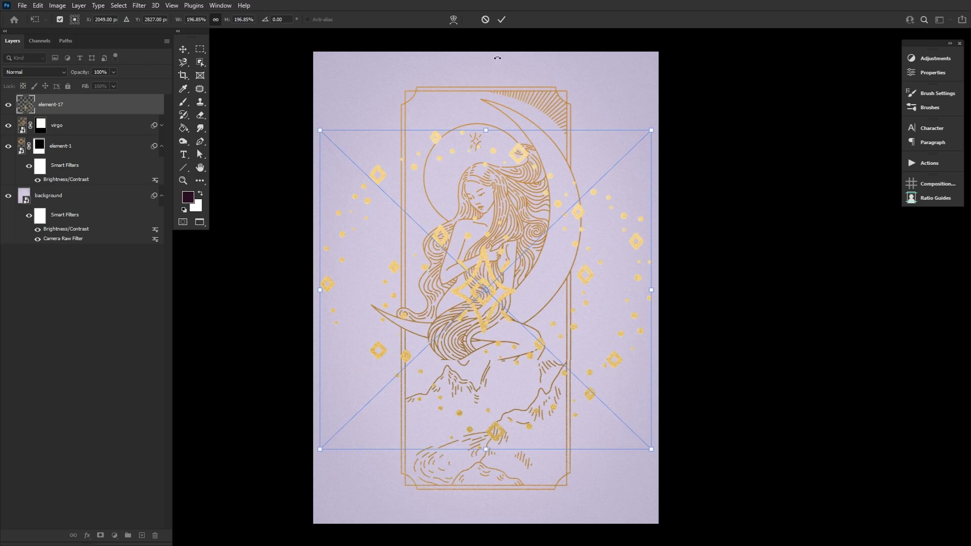
click(502, 20)
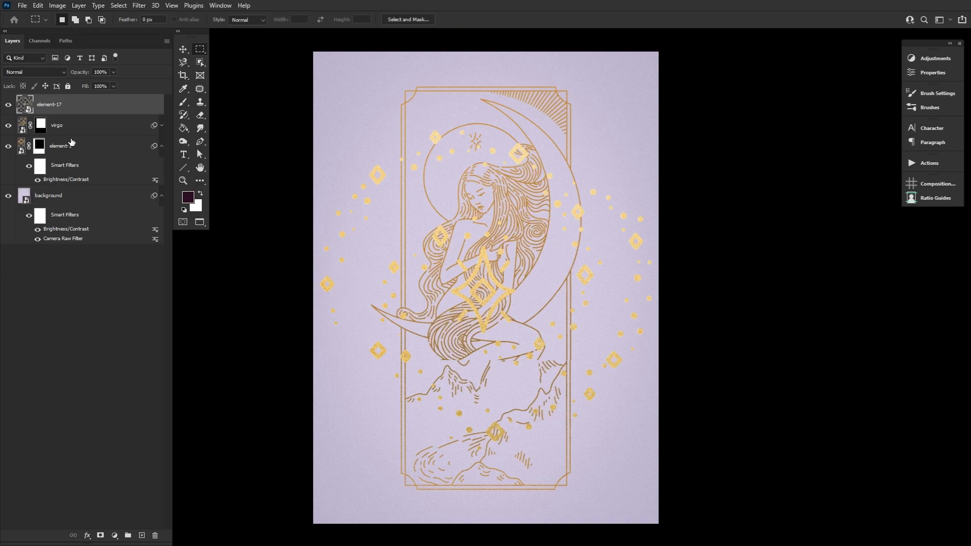
- Thin the element-17 stars by loading their outline as a selection, contracting it by 15 pixels and applying it as a layer mask
ctrl+click(24, 106)
click(119, 5)
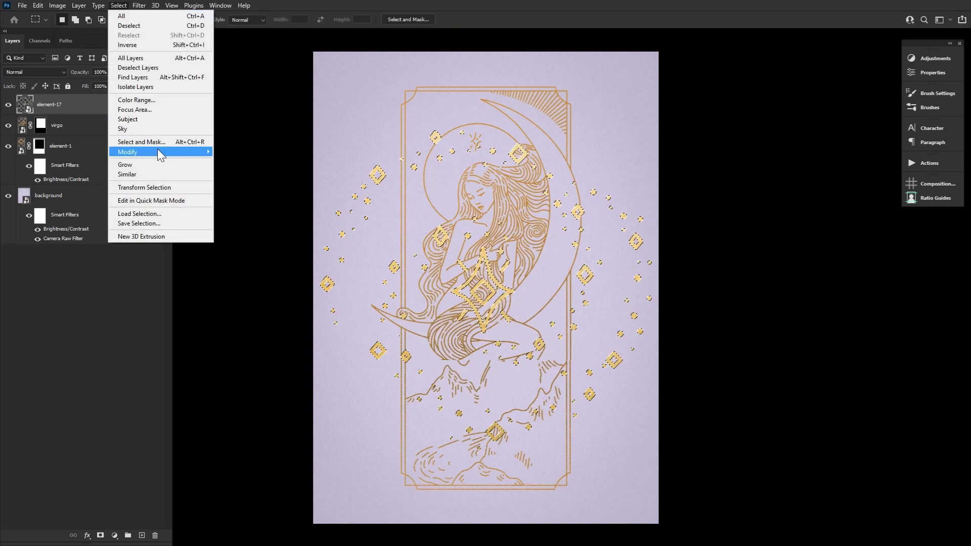
mouse_move(165, 149)
click(248, 185)
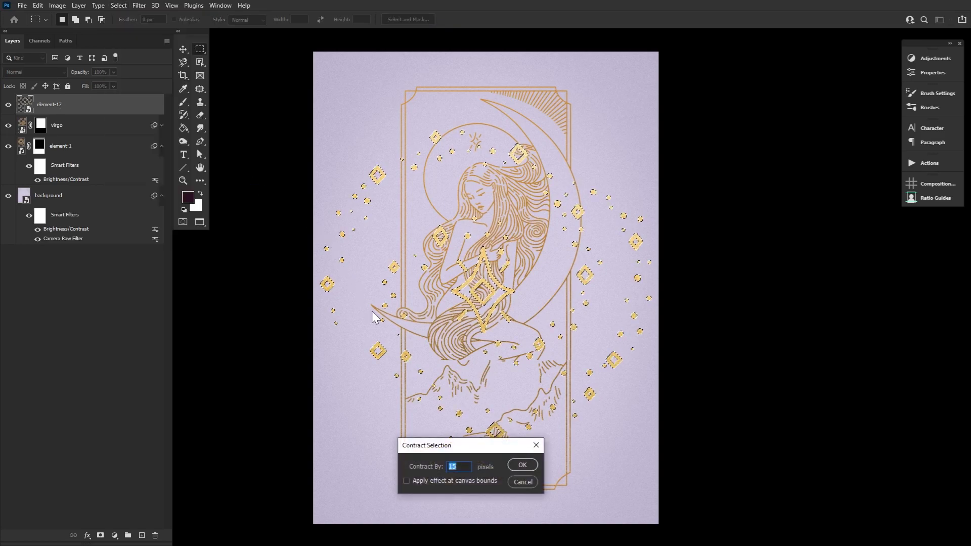
drag(490, 444, 496, 260)
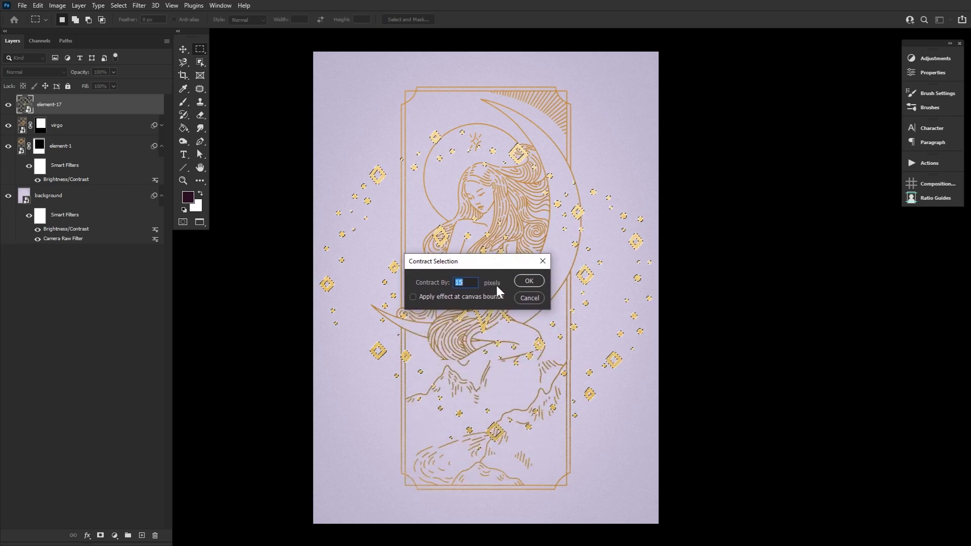
click(529, 283)
click(99, 535)
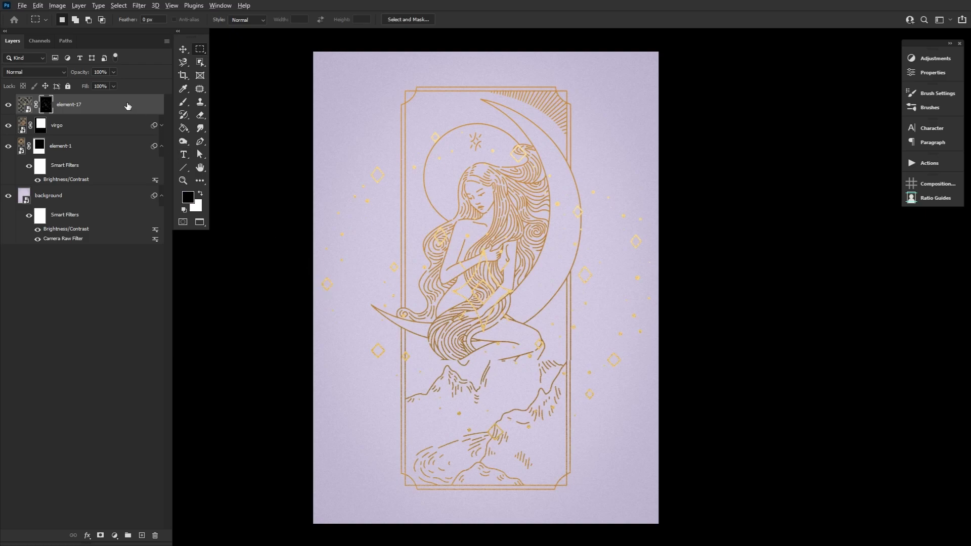
- Duplicate the element-17 stars, scale the copy to about 85%, and flip it horizontally and vertically
key(ctrl+j)
key(ctrl+t)
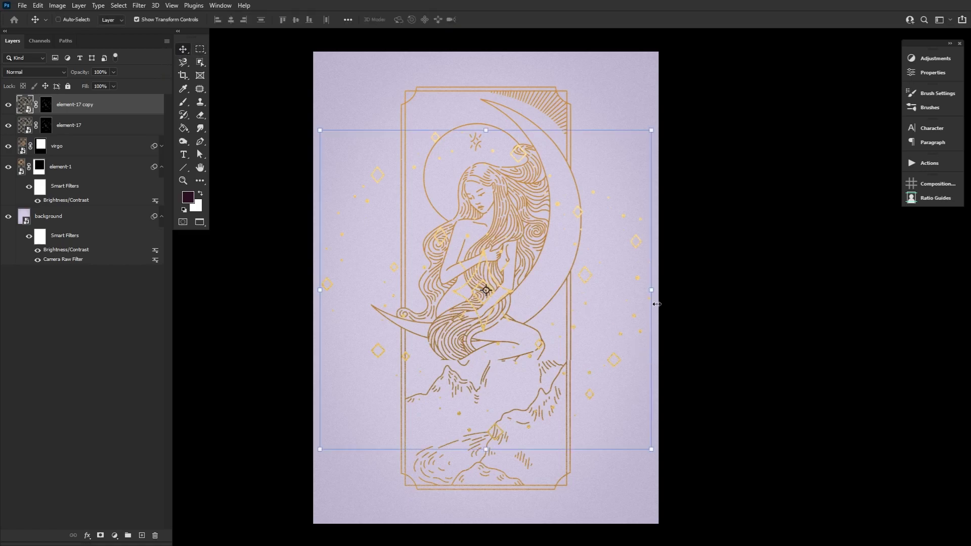
drag(654, 292, 597, 297)
right_click(597, 298)
click(623, 468)
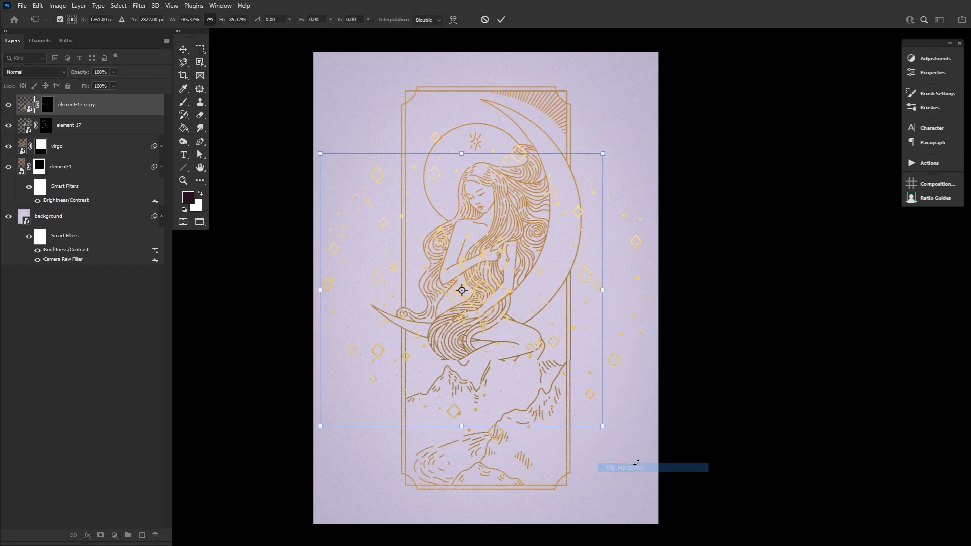
right_click(570, 320)
click(597, 499)
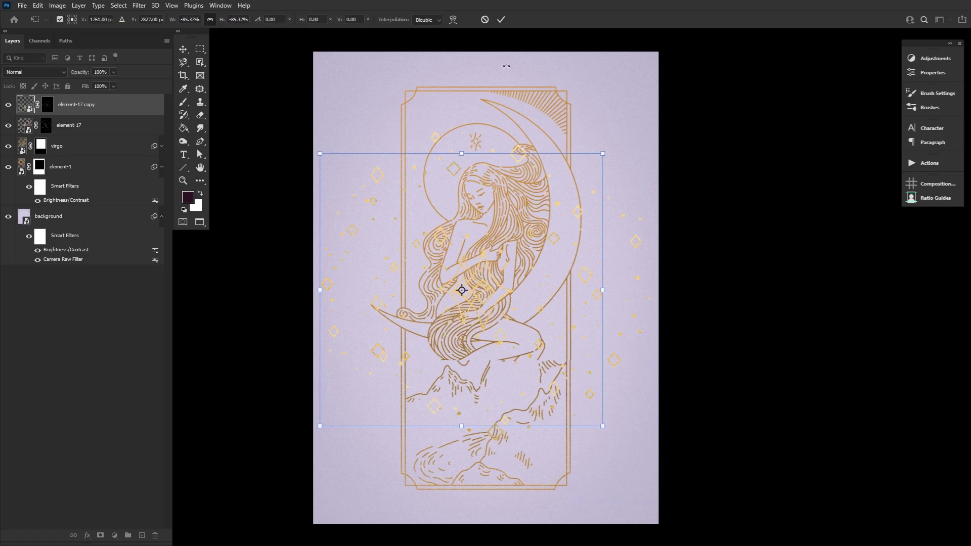
click(501, 19)
- Shift the copied stars to the right and enlarge them slightly to spread them around the figure
drag(499, 293, 527, 290)
mouse_move(490, 150)
mouse_down()
mouse_move(490, 138)
mouse_move(490, 153)
mouse_up()
drag(490, 424, 494, 438)
click(501, 20)
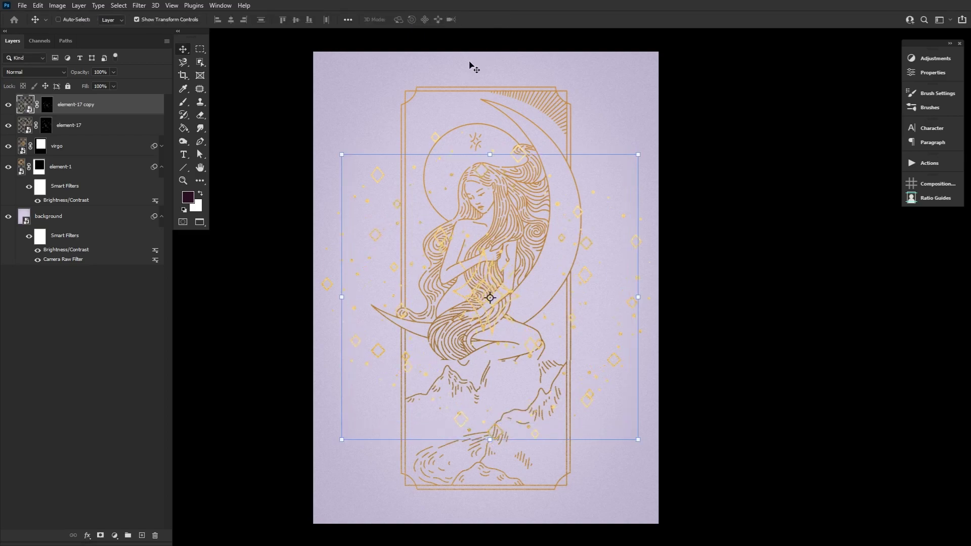
click(199, 167)
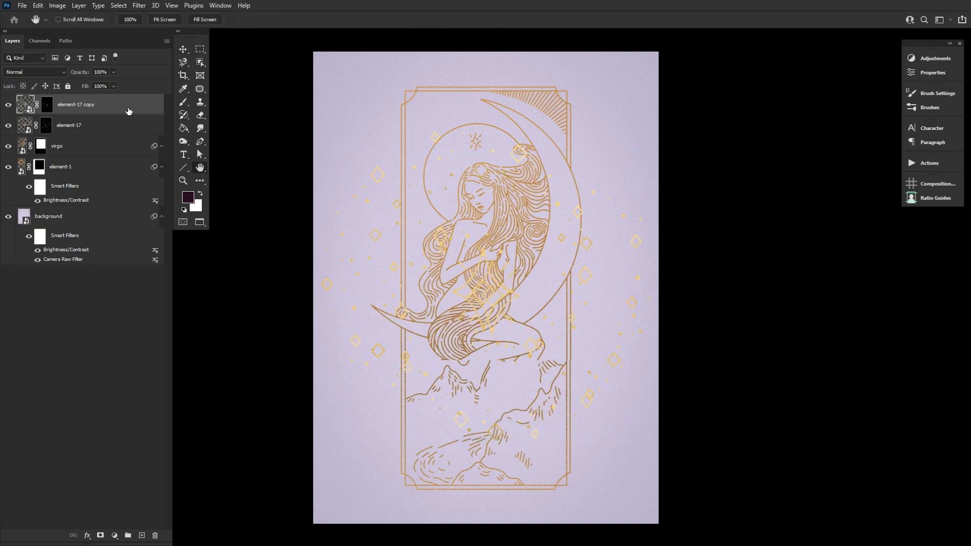
- Group all the artwork layers from the element-17 copy down to element-1 and name the group "gold foil"
shift+click(116, 175)
key(ctrl+g)
double_click(48, 100)
text(co)
text(ld foil)
key(Return)
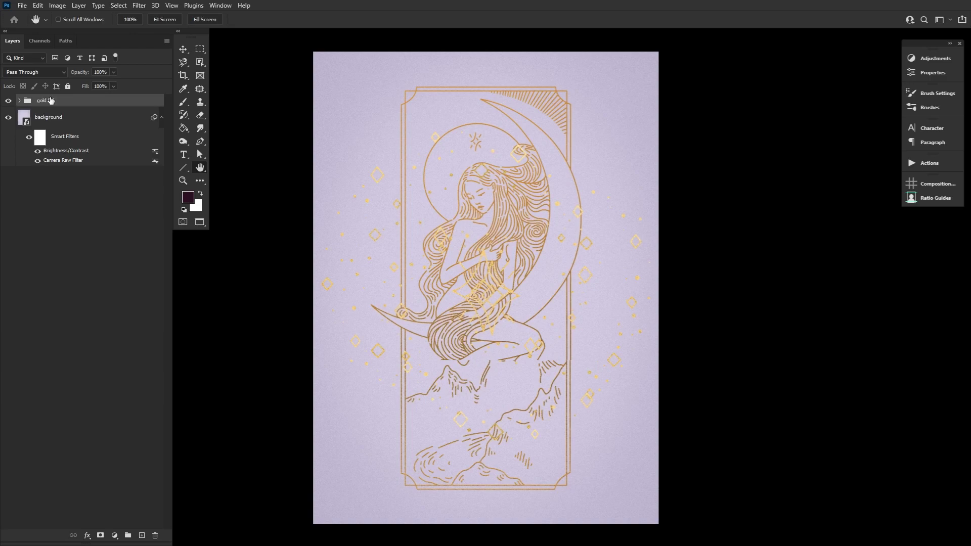
- Add a new layer clipped to the gold foil group, set to Overlay blending at 50% opacity
click(142, 535)
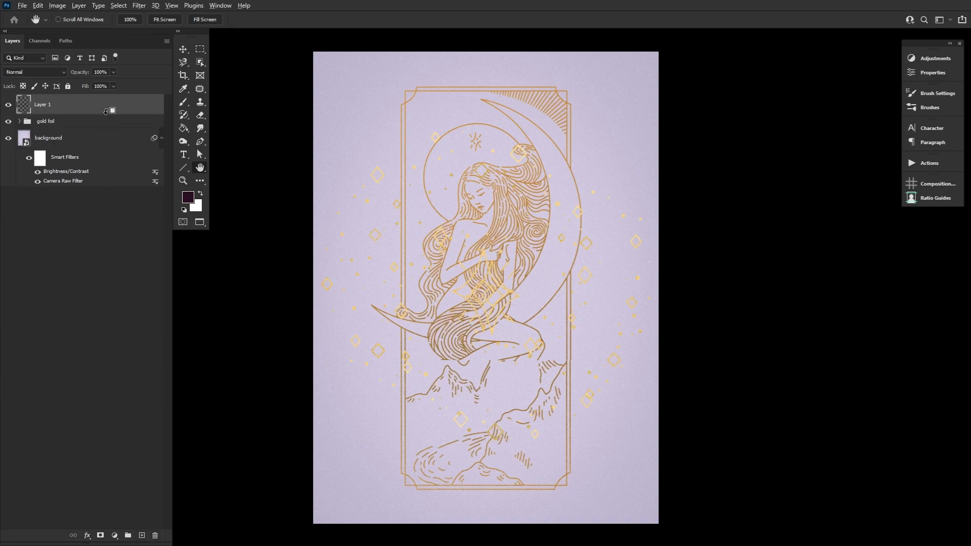
click(55, 73)
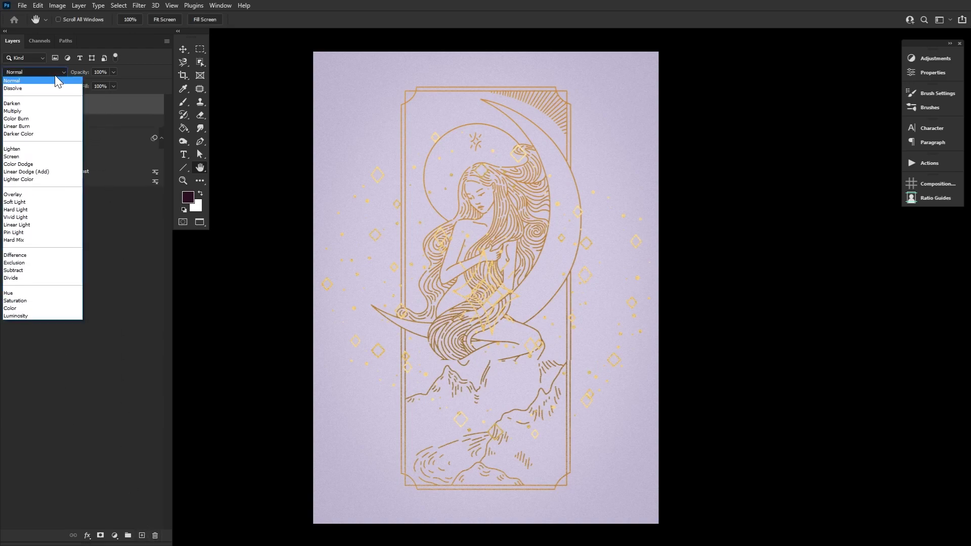
click(44, 195)
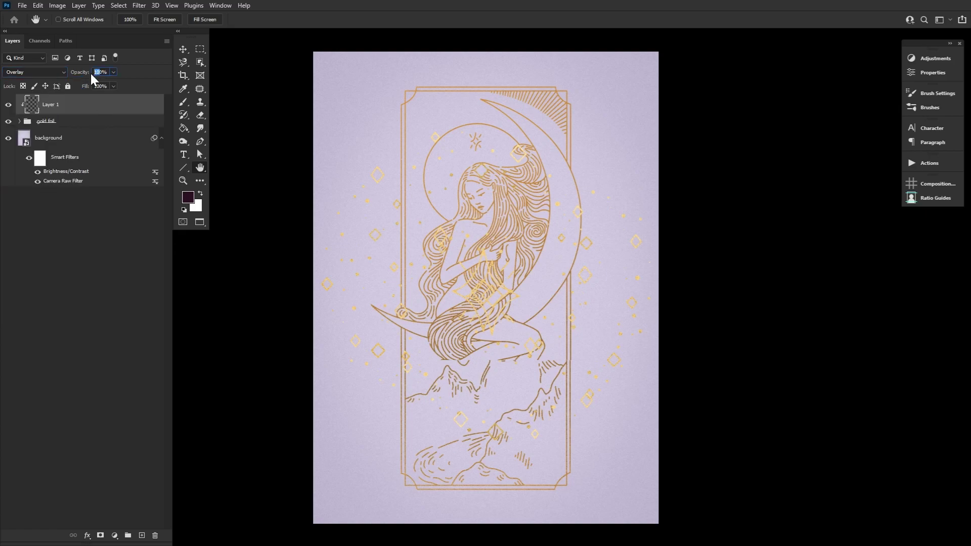
text(50)
key(Return)
- Paint a white highlight over the upper-right part of the artwork on the clipped layer with a soft 2400 px brush
click(200, 193)
click(183, 101)
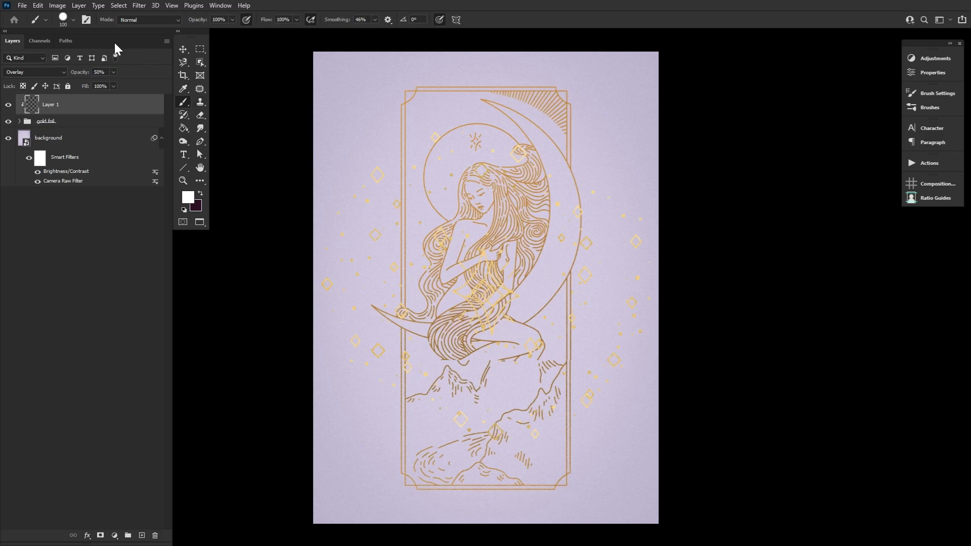
click(63, 18)
double_click(101, 171)
key(])
key(])
key(])
key(])
key(])
key(])
key(])
key(])
key(])
key(])
key(])
key(])
key(])
key(])
key(])
key(])
key(])
key(])
key(])
key(])
key(bracketright)
key(bracketright)
key(bracketright)
key(bracketright)
key(bracketright)
drag(531, 108, 526, 119)
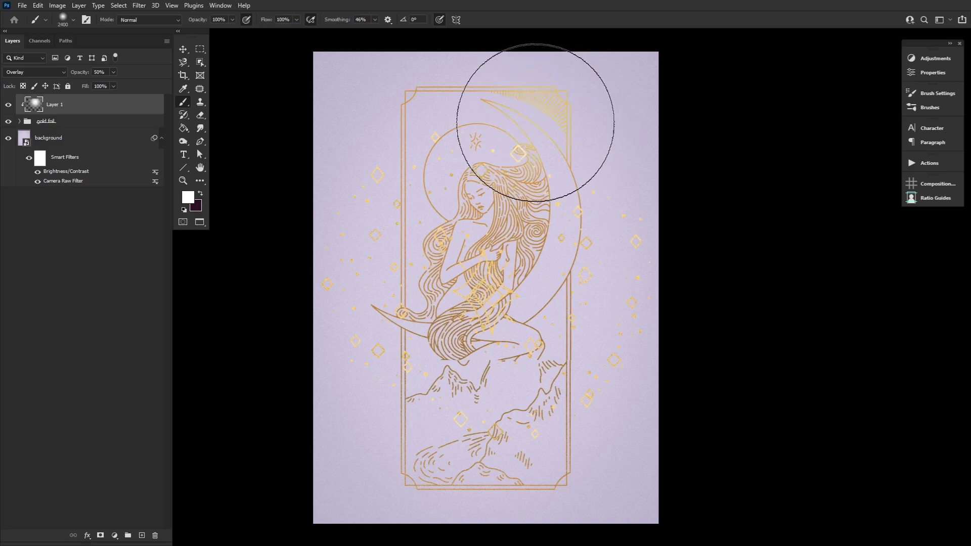
- Paint a white highlight over the lower-left part of the artwork and reduce the brush size to 700 px
drag(379, 466, 411, 451)
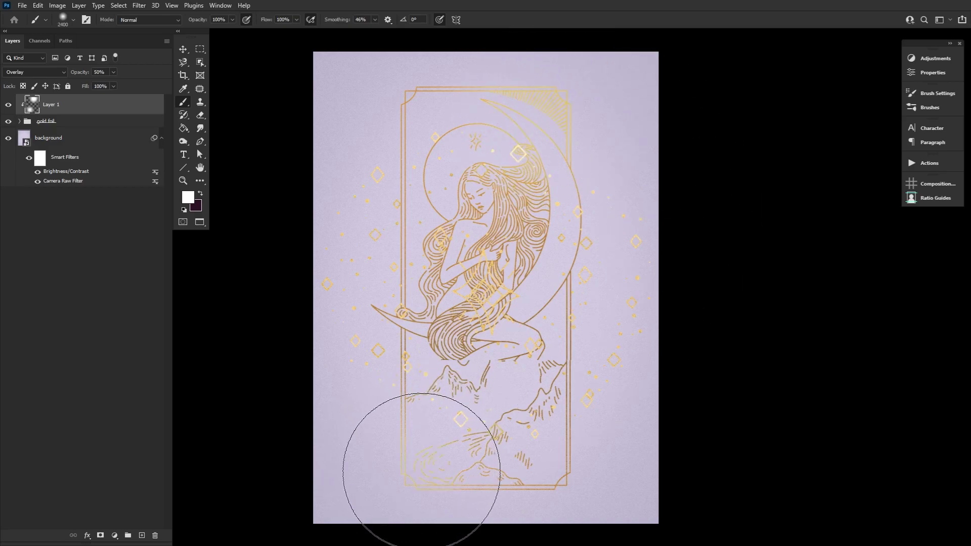
key(bracketleft)
key(bracketleft)
key(bracketleft)
key(bracketleft)
key(bracketleft)
key(bracketleft)
key(bracketleft)
key(bracketleft)
key(bracketleft)
key(bracketleft)
key(bracketleft)
key(bracketleft)
key(bracketleft)
key(bracketleft)
key(bracketleft)
key(bracketleft)
key(bracketleft)
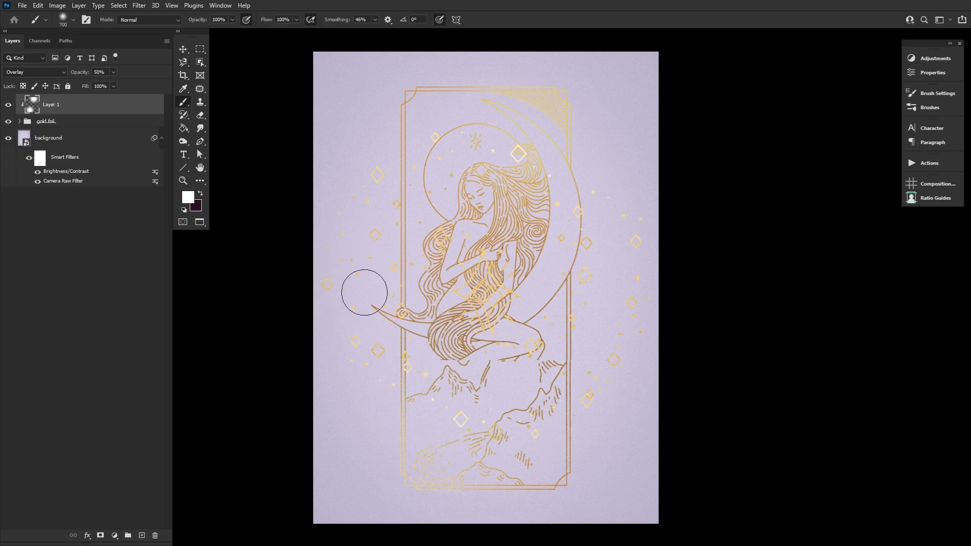
- Expand the gold foil group and mask out the woman's lower legs on the virgo layer with a hard black brush
click(19, 121)
click(55, 137)
click(73, 19)
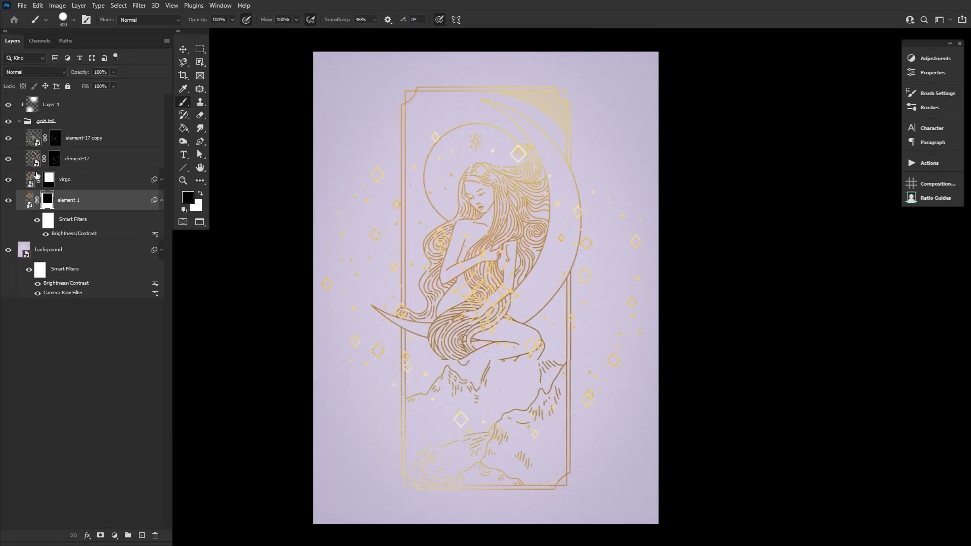
click(48, 179)
mouse_move(540, 344)
mouse_down()
mouse_move(425, 351)
mouse_move(536, 350)
mouse_move(538, 375)
mouse_move(525, 353)
mouse_move(457, 353)
mouse_move(495, 342)
mouse_up()
click(47, 199)
click(48, 180)
- Group the two element-17 star layers, add a mask to the group, and hide the stars covering the figure and frame
click(94, 157)
shift+click(97, 140)
key(ctrl+g)
click(100, 535)
mouse_move(482, 325)
mouse_down()
mouse_move(473, 162)
mouse_move(347, 120)
mouse_move(438, 370)
mouse_move(421, 346)
mouse_move(537, 402)
mouse_move(533, 335)
mouse_move(556, 208)
mouse_move(525, 266)
mouse_move(518, 442)
mouse_up()
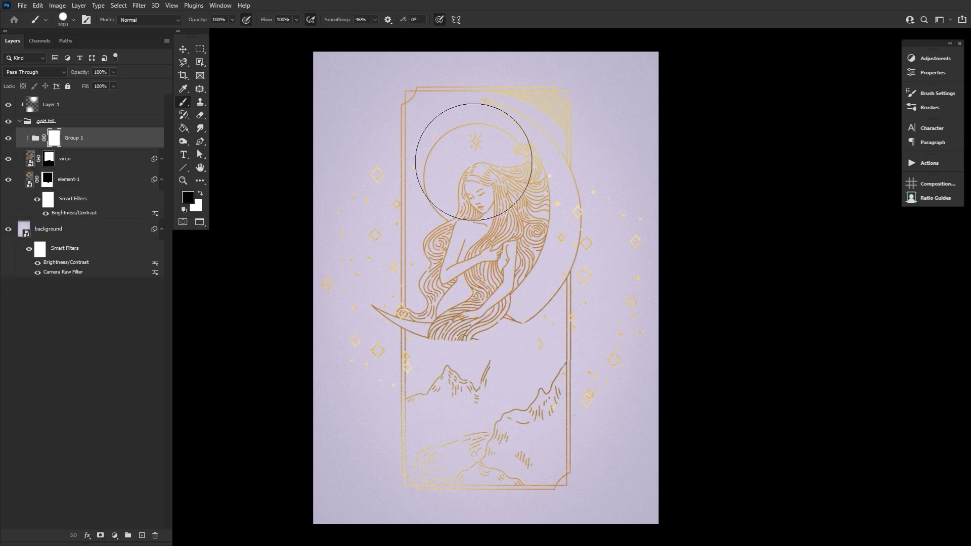
key(bracketleft)
key(bracketleft)
key(bracketleft)
key(bracketleft)
key(bracketleft)
key(bracketleft)
key(bracketleft)
key(bracketleft)
- Expand the star group and mask out the stray line beside the small mountain peak on the element-1 layer
click(27, 138)
click(62, 180)
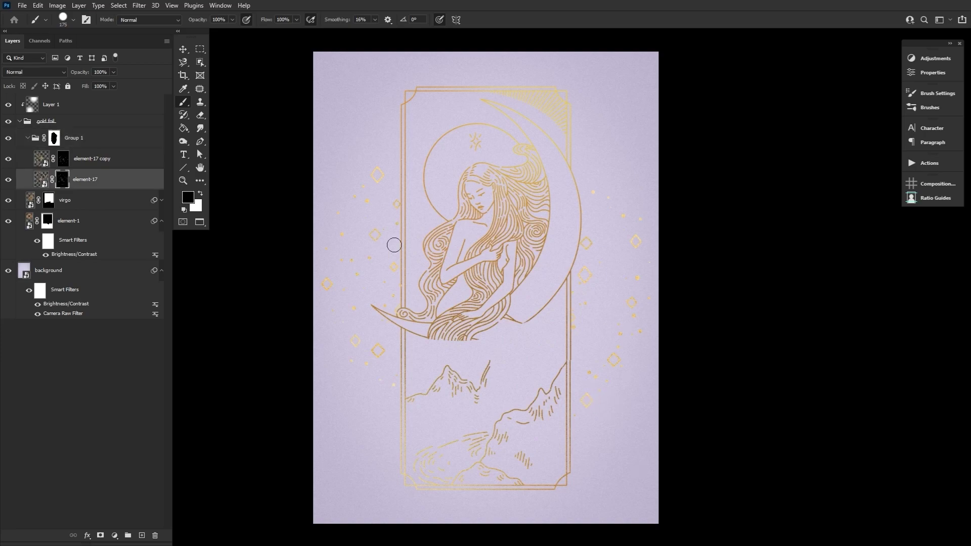
click(62, 159)
click(47, 221)
drag(493, 361, 483, 383)
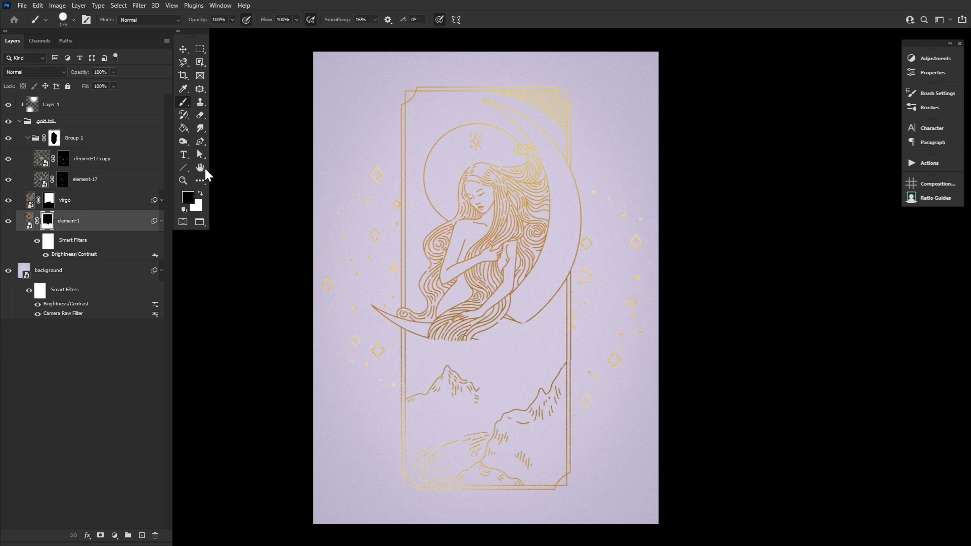
- Create a new group above the highlight layer, place the element-16 mountain artwork, and move it into that group
click(200, 167)
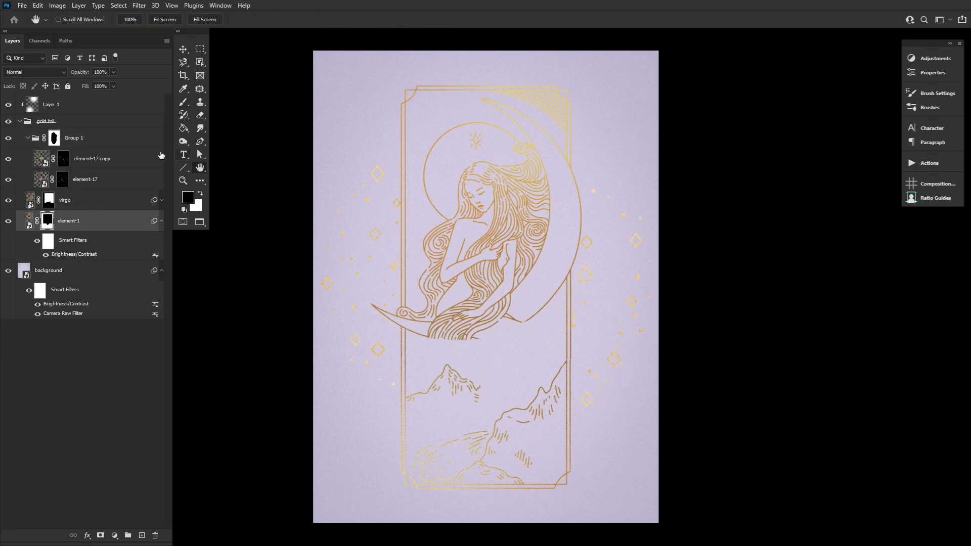
click(111, 111)
click(128, 535)
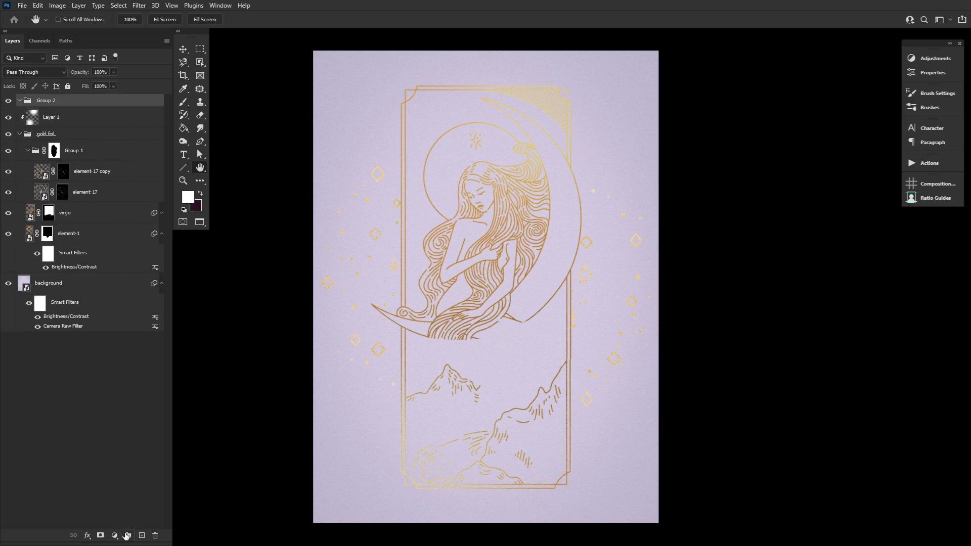
drag(970, 318, 471, 218)
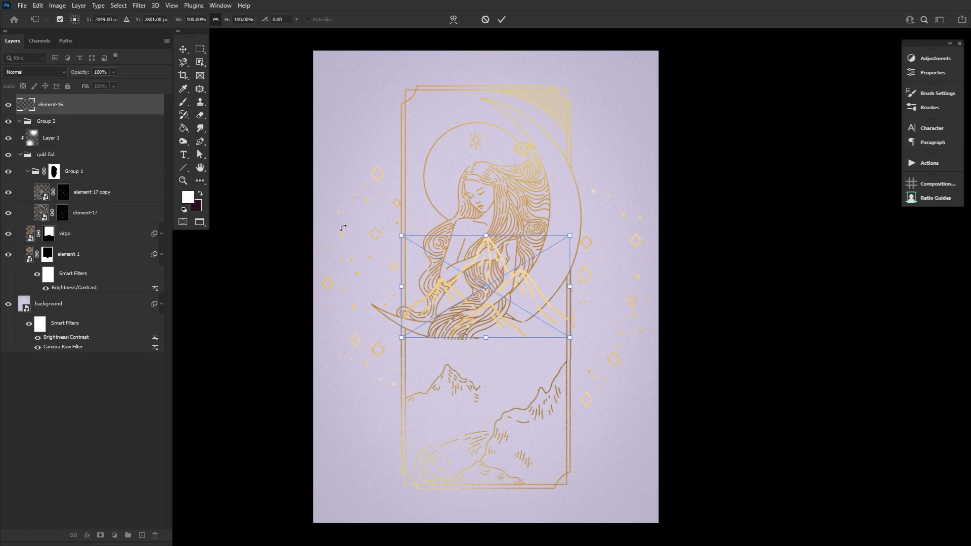
key(Return)
drag(98, 106, 98, 126)
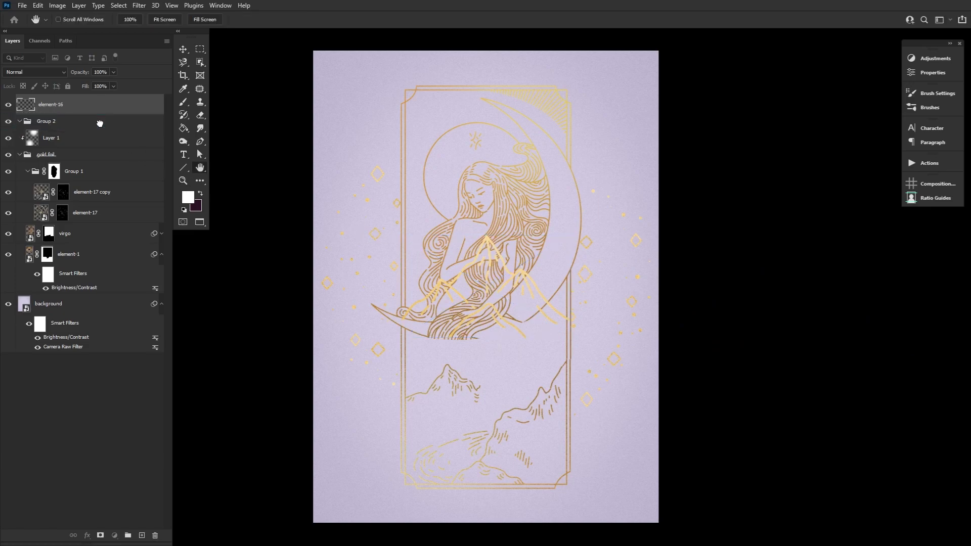
drag(99, 123, 101, 126)
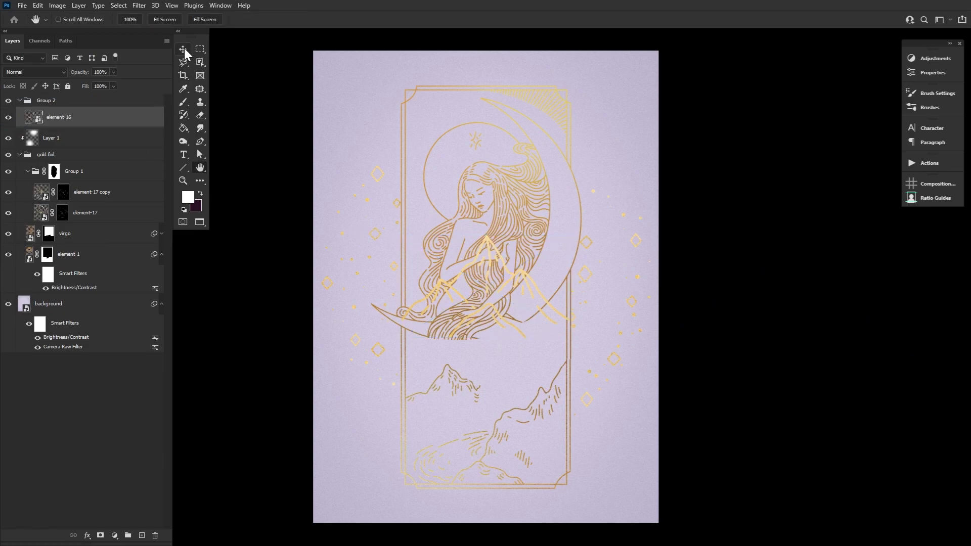
- Move the element-16 mountains below the figure and scale them down to fit the lower part of the frame
click(183, 49)
drag(506, 321, 484, 410)
drag(437, 377, 444, 380)
drag(534, 380, 573, 374)
drag(650, 399, 638, 400)
drag(566, 409, 571, 404)
key(Return)
- Duplicate the mountains and offset the two copies horizontally so their main peaks meet the left and right sides of the frame
drag(640, 396, 444, 403)
key(ctrl+j)
key(ctrl+t)
key(shift+Right)
key(shift+Right)
key(shift+Right)
key(shift+Right)
key(shift+Right)
key(shift+Right)
key(shift+Right)
key(shift+Right)
key(shift+Right)
key(shift+Right)
key(Return)
- Duplicate the mountains again, flip this copy horizontally, and place it in the centre of the frame between the other two
key(ctrl+j)
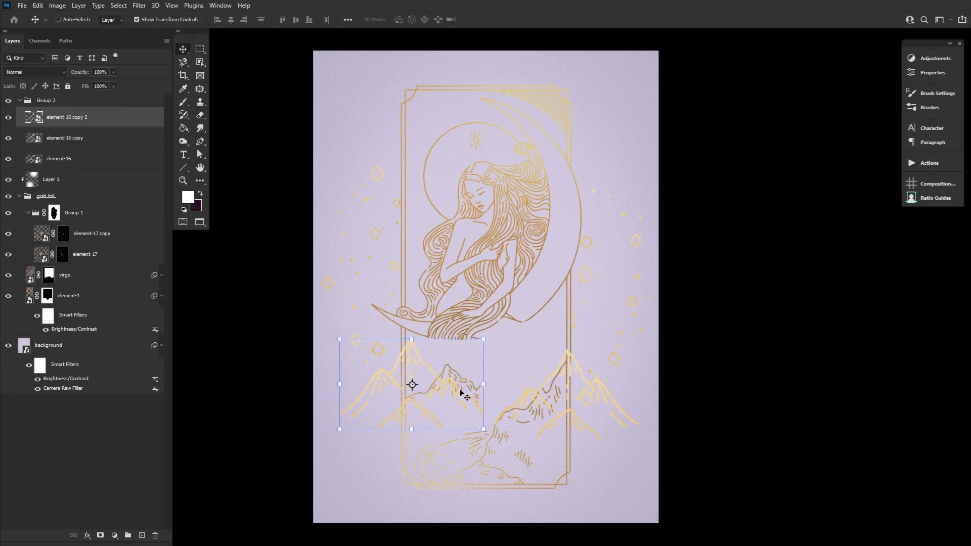
key(ctrl+t)
right_click(486, 393)
click(509, 524)
drag(451, 389, 526, 408)
click(501, 19)
- Add a layer mask to each of the three element-16 mountain layers
click(100, 535)
key(alt+[)
click(87, 535)
click(100, 535)
key(alt+[)
click(100, 535)
key(b)
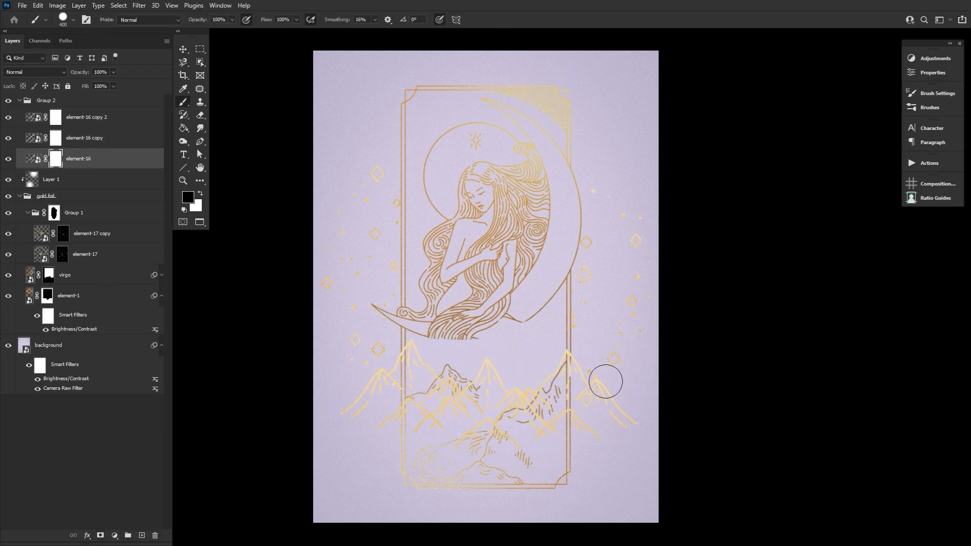
- Mask out the parts of element-16 and its first copy that extend past the frame's sides with a 700 px brush
key(])
key(])
key(])
mouse_move(625, 418)
mouse_down()
mouse_move(595, 351)
mouse_move(602, 446)
mouse_up()
key(alt+])
drag(369, 380, 376, 470)
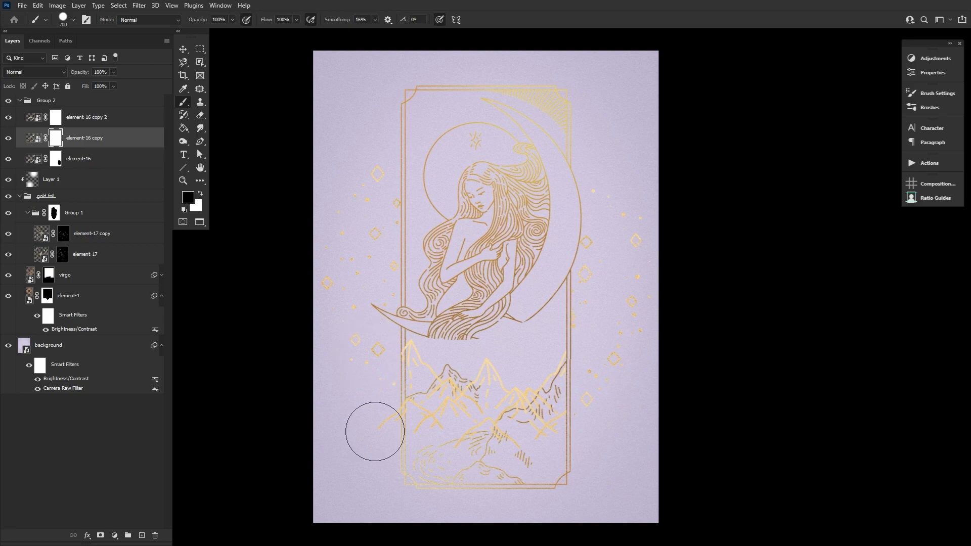
key(alt+bracketright)
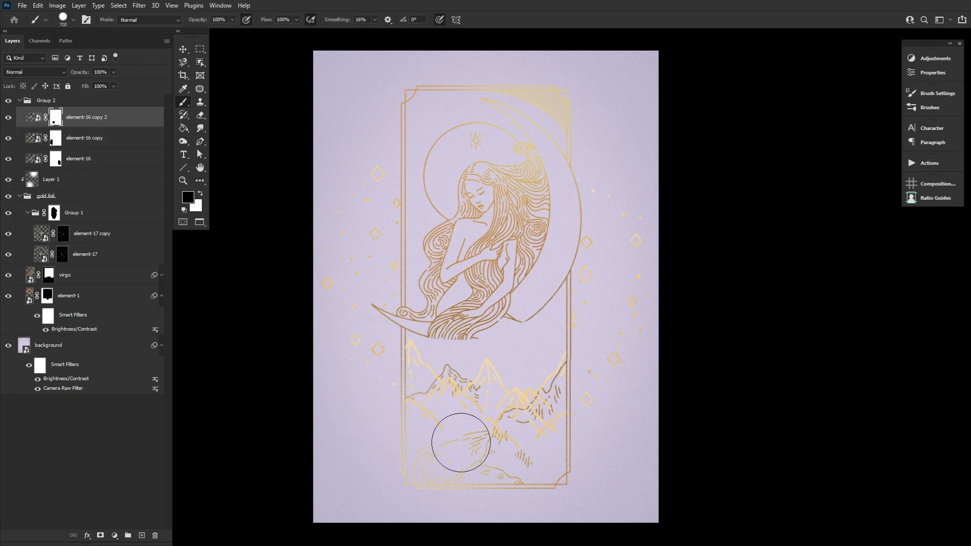
- Mask out the overlapping lower lines of the central mountain copy with a smaller black brush
key([)
key([)
key([)
key([)
drag(495, 430, 531, 403)
- Mask out the original mountain peaks on the element-1 layer where they overlap the new mountains
click(49, 294)
key(])
key(])
drag(478, 387, 429, 399)
key([)
key([)
drag(510, 416, 500, 377)
key(alt+bracketright)
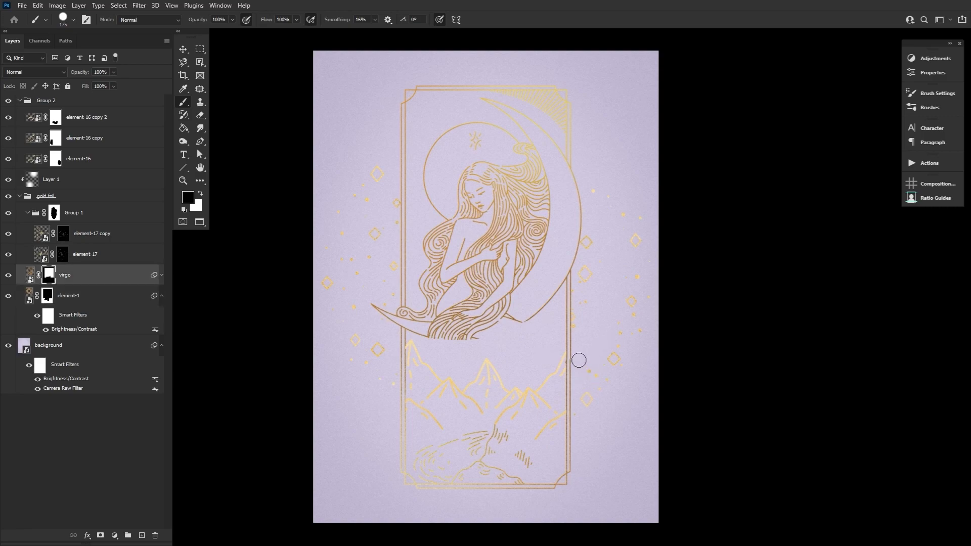
key(alt+bracketleft)
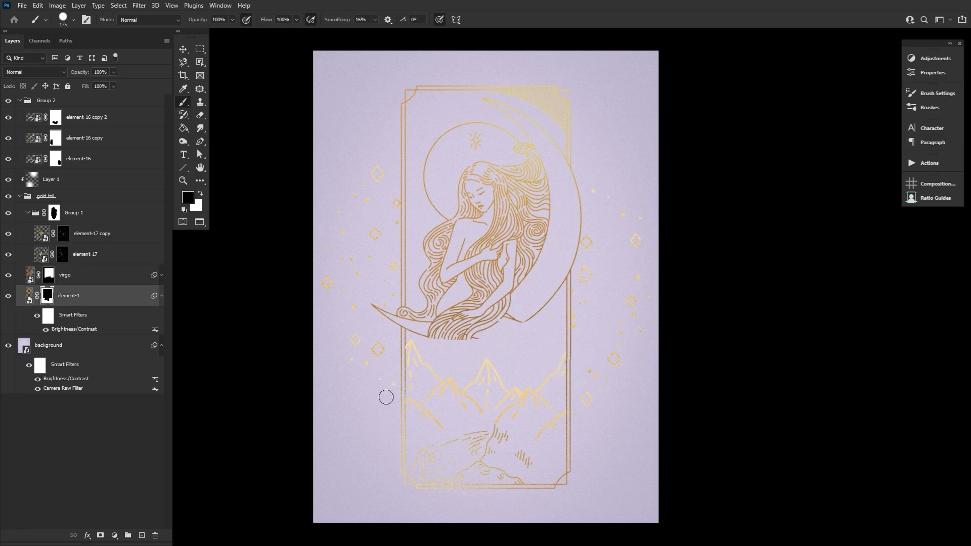
- Copy the Brightness/Contrast smart filter to the mountain layers and clip a Hue/Saturation adjustment to Group 2
drag(68, 331, 104, 138)
drag(94, 330, 113, 115)
click(114, 101)
click(928, 58)
click(764, 90)
drag(812, 146, 780, 146)
click(203, 451)
- Add a new layer clipped to the mountain group and set its blend mode to Overlay
key(ctrl+shift+alt+n)
key(ctrl+alt+g)
click(35, 71)
click(20, 193)
- Paint a white highlight across the mountain peaks on the clipped layer, finishing with a soft 1000 px brush
click(72, 19)
double_click(81, 160)
key(bracketright)
key(bracketright)
key(bracketright)
key(bracketright)
key(bracketright)
key(bracketright)
key(bracketright)
key(bracketright)
key(bracketright)
key(bracketright)
key(bracketright)
key(bracketright)
click(493, 338)
key(bracketleft)
key(bracketleft)
key(bracketleft)
key(bracketleft)
drag(445, 343, 537, 364)
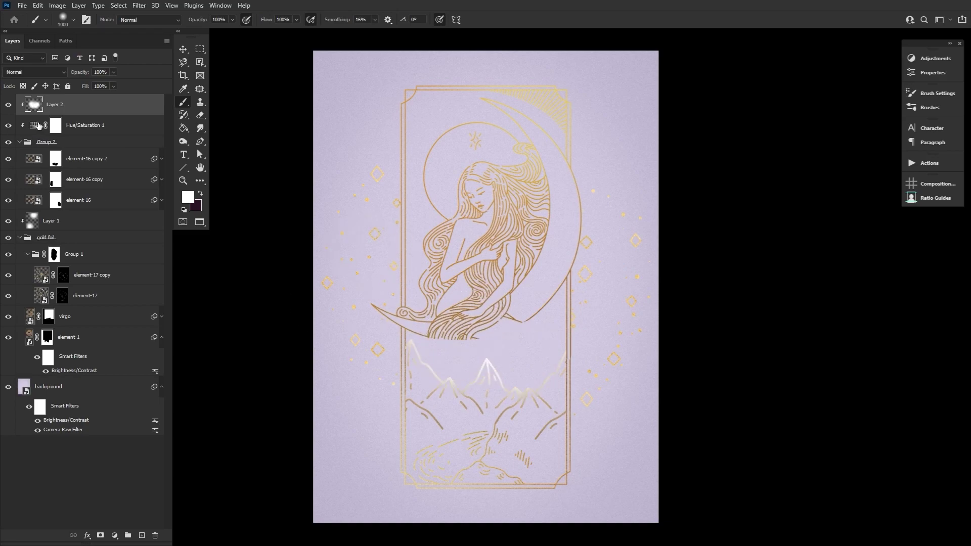
- Select all artwork layers from Layer 2 down to element-1 and flip them horizontally
double_click(34, 125)
click(930, 72)
key(alt+bracketright)
shift+click(106, 340)
key(v)
key(ctrl+t)
right_click(578, 288)
click(608, 461)
click(500, 18)
click(127, 110)
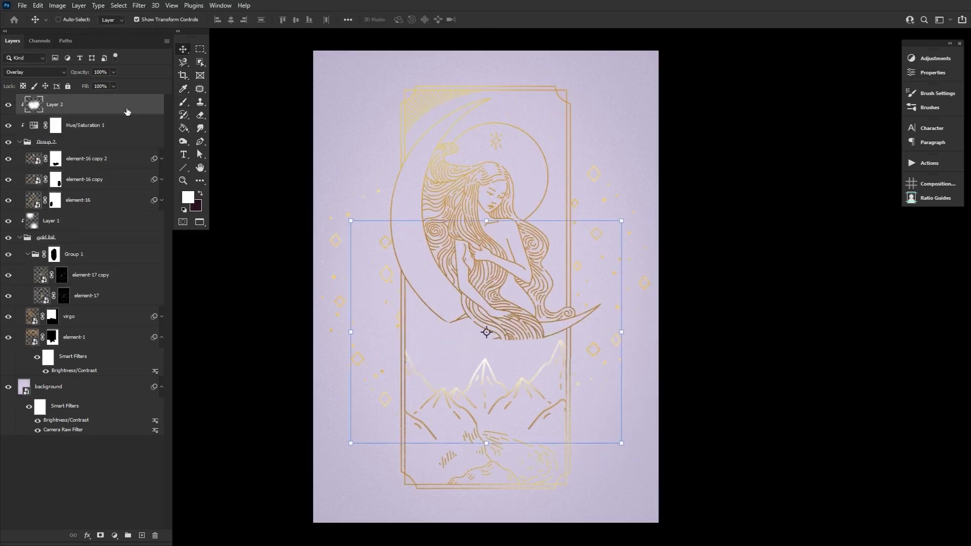
- Rename Group 2 as "mountains" and collapse the mountains and gold foil groups
double_click(47, 142)
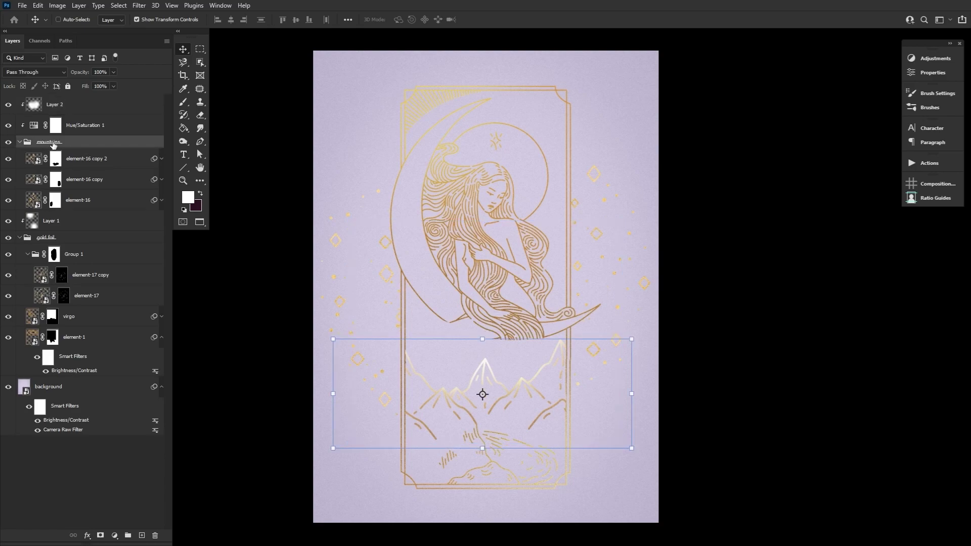
click(19, 142)
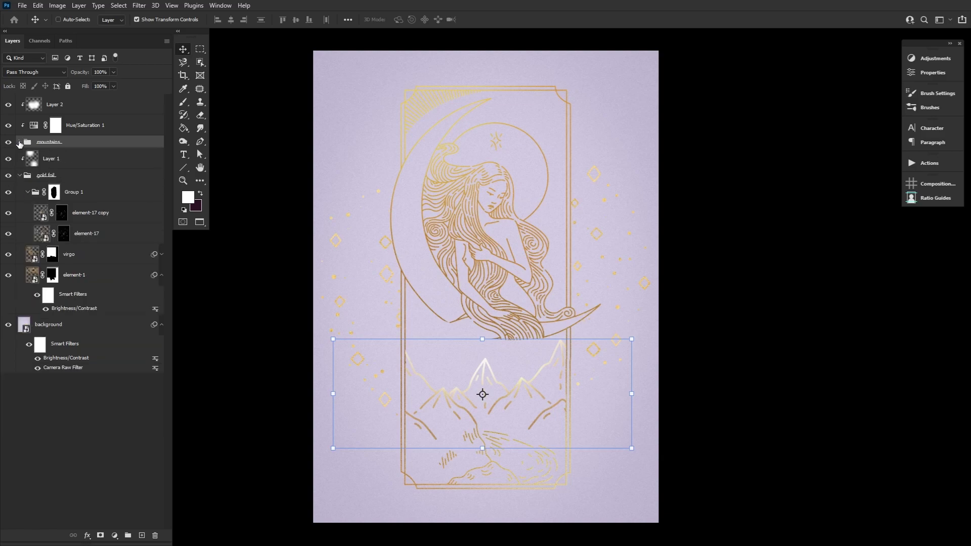
click(20, 175)
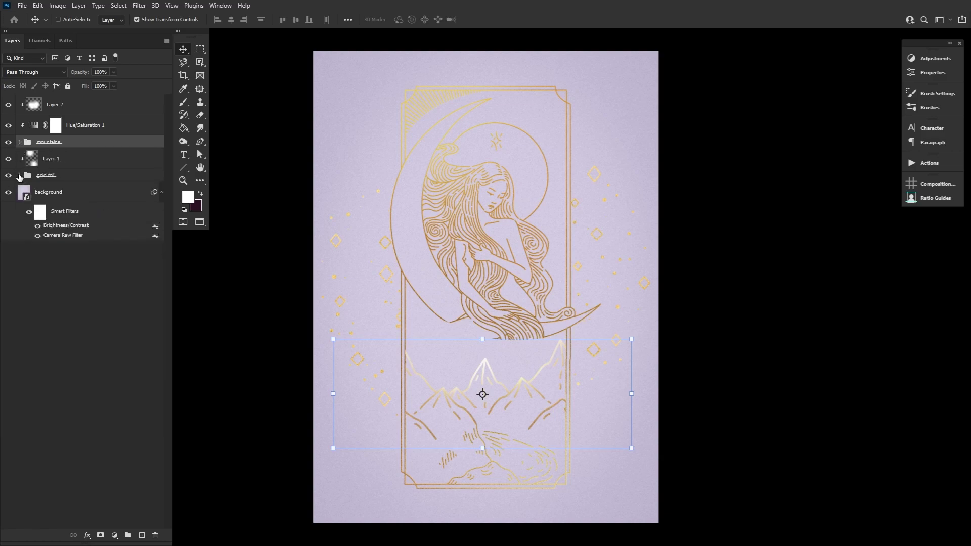
- Place the pastel sky photo directly above the background layer, scaled to 80.63% so its sky covers the canvas
click(201, 168)
click(120, 196)
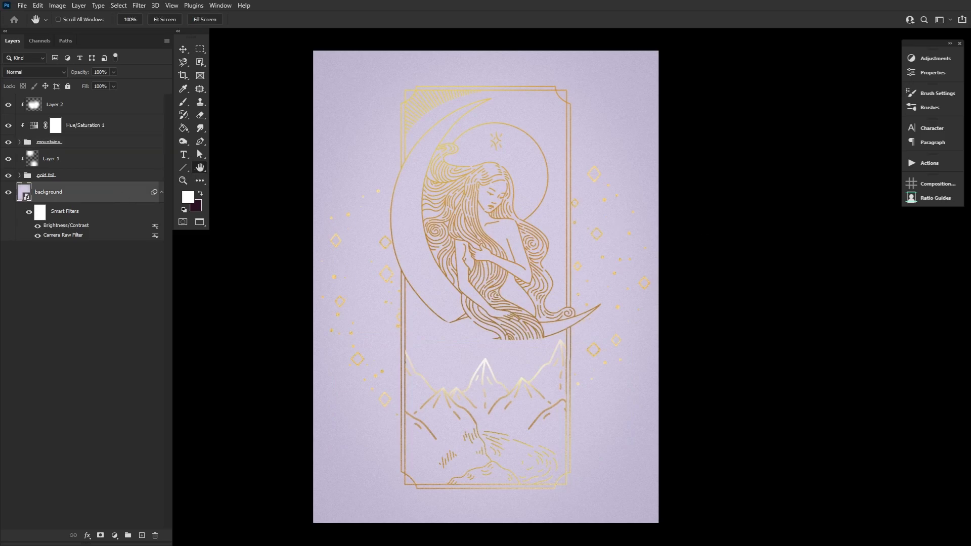
drag(893, 410, 460, 291)
drag(487, 191, 485, 44)
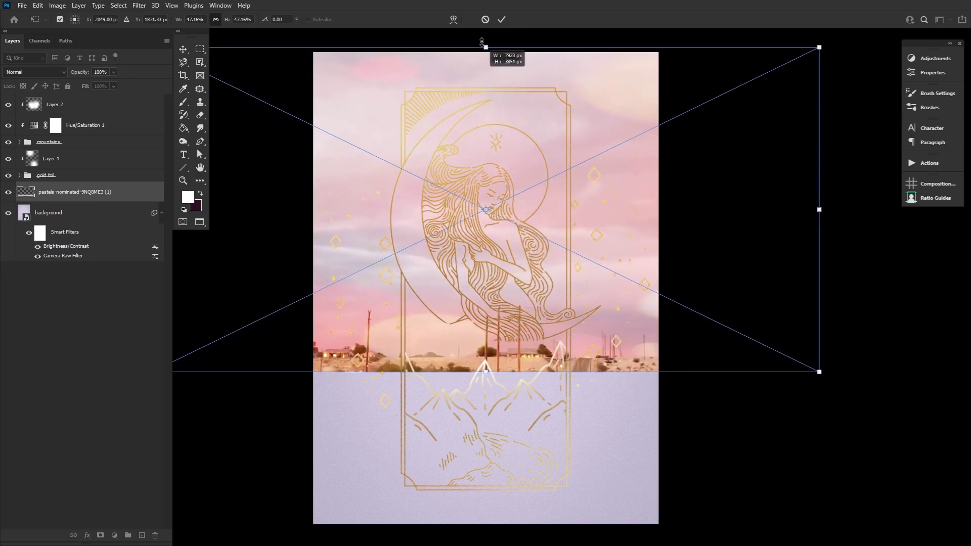
drag(486, 373, 505, 539)
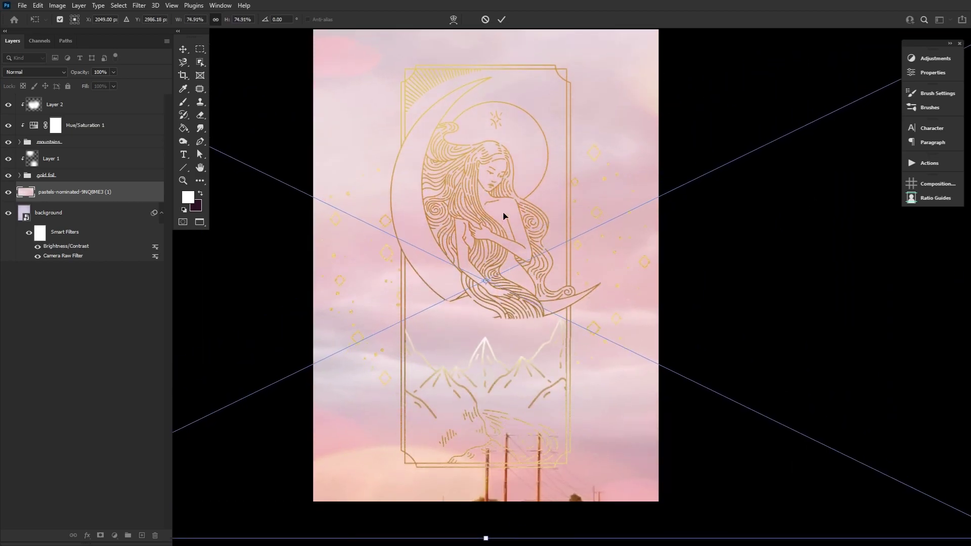
drag(505, 219, 509, 260)
drag(485, 60, 493, 45)
click(502, 20)
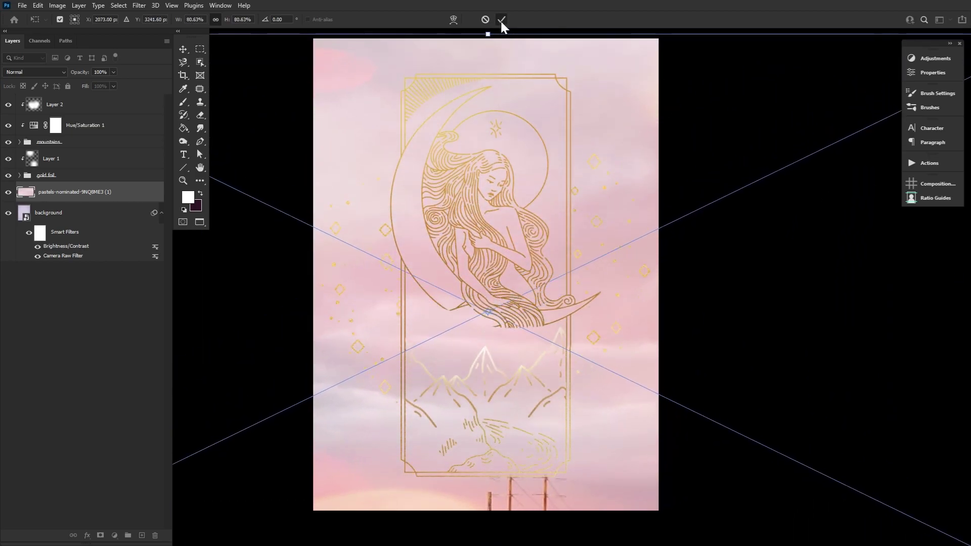
- Apply a Field Blur from the Blur Gallery to the pastel sky photo
click(139, 5)
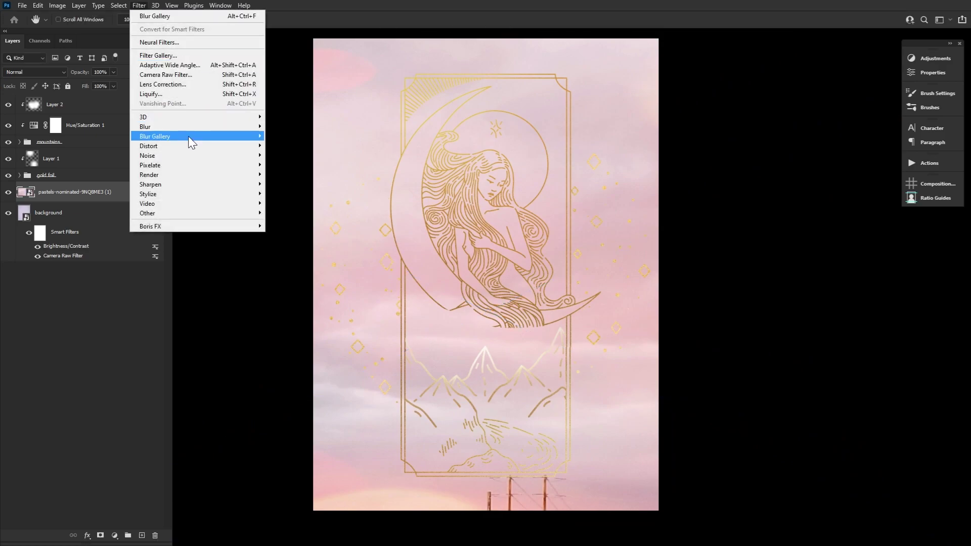
mouse_move(188, 135)
click(286, 136)
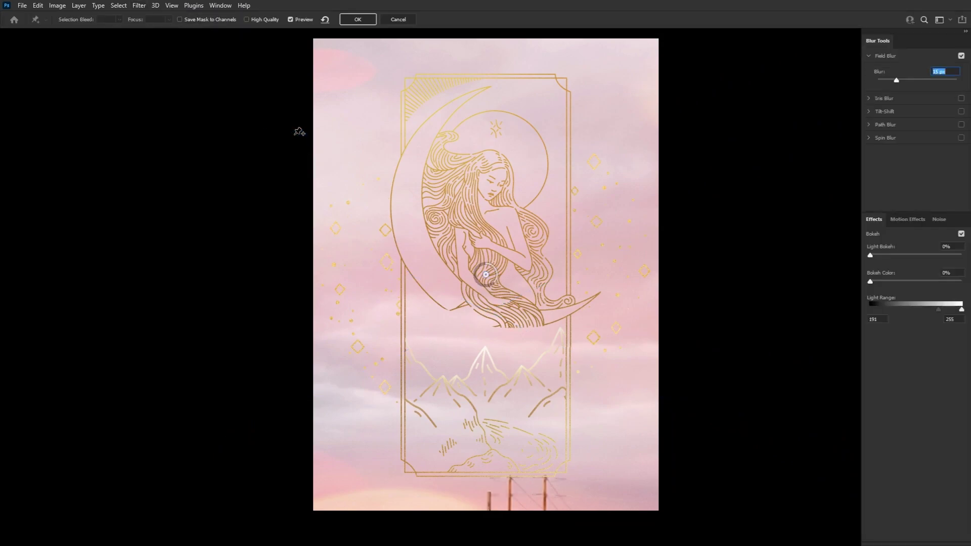
click(358, 19)
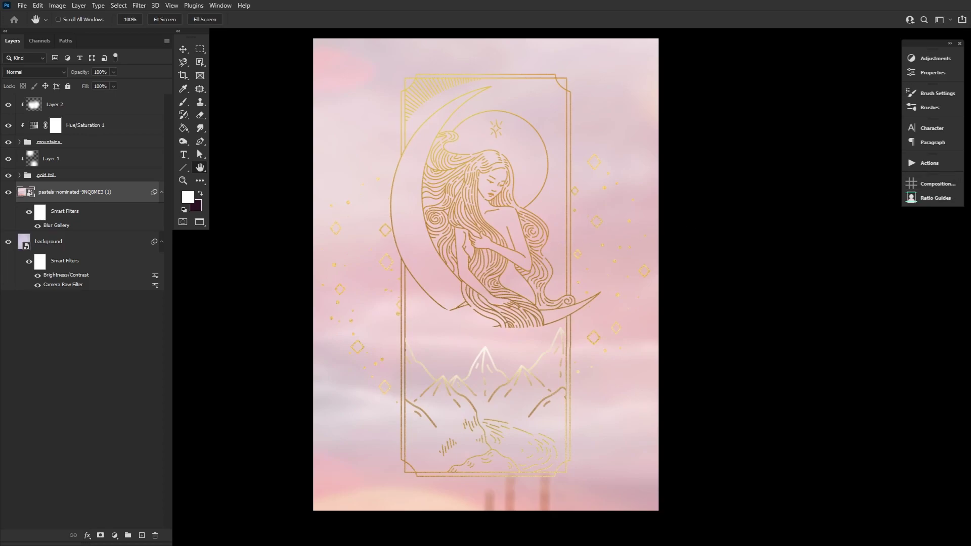
- Place the gradient image E0000_23 above the sky photo, flipped vertically and scaled to 51.66% so it covers the canvas
drag(440, 388, 361, 278)
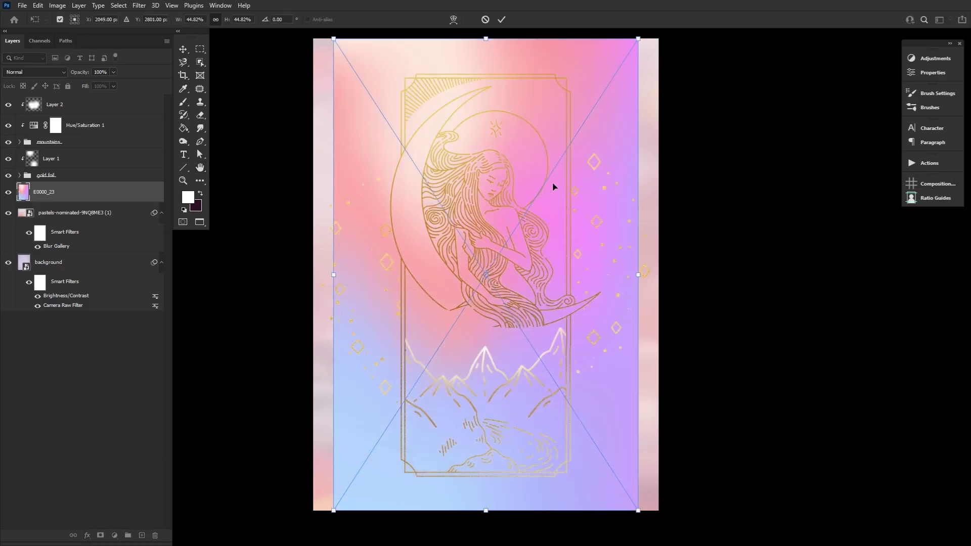
right_click(576, 198)
click(592, 366)
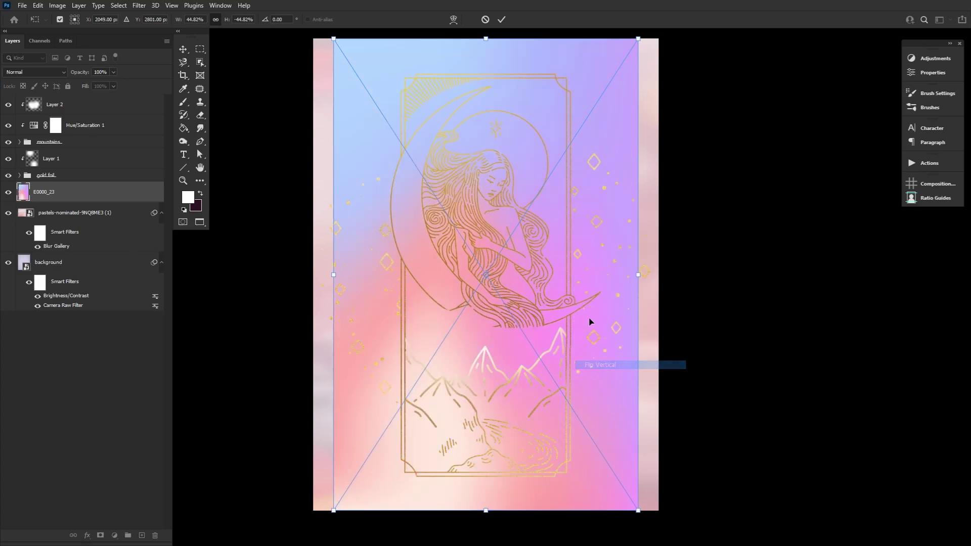
drag(641, 274, 659, 274)
drag(334, 274, 307, 273)
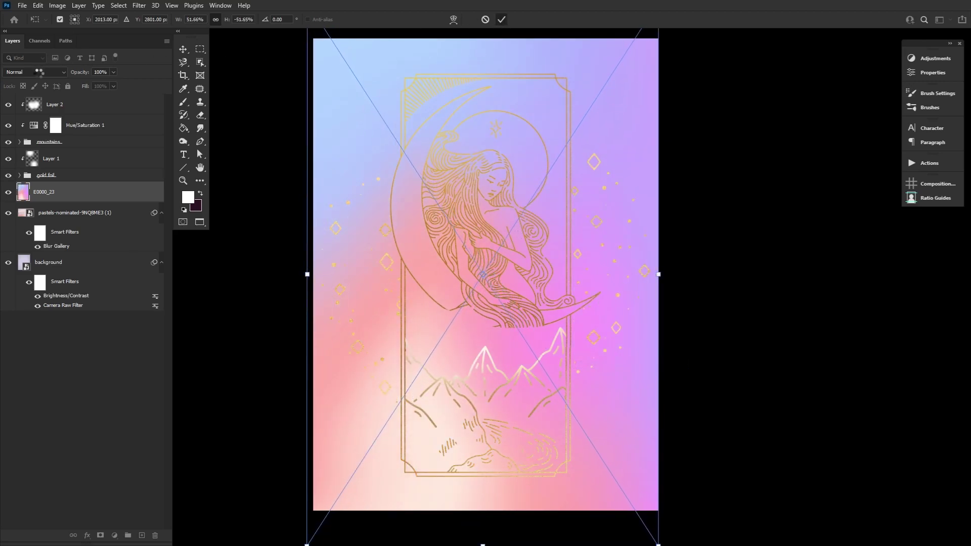
key(Return)
- Blend the E0000_23 gradient layer with Lighten mode at 42% opacity
click(47, 72)
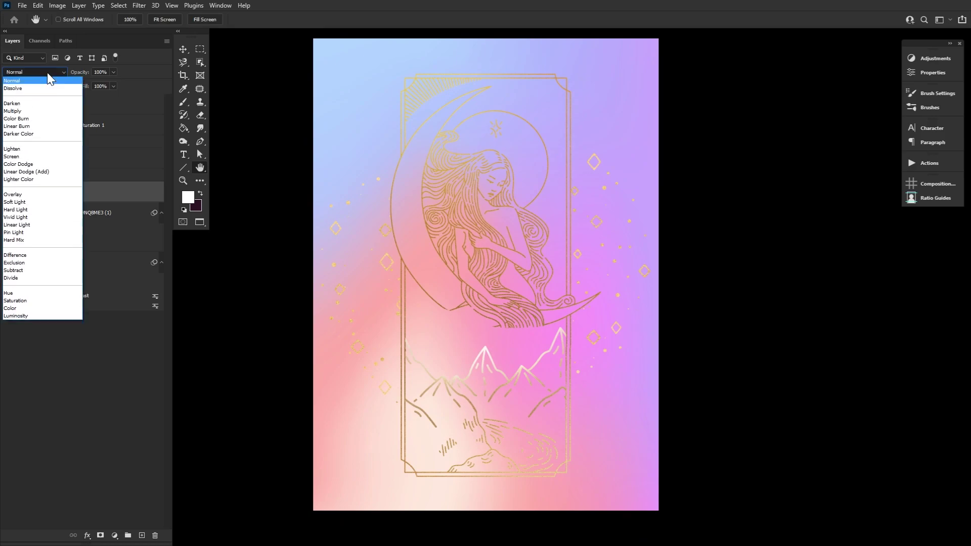
click(30, 148)
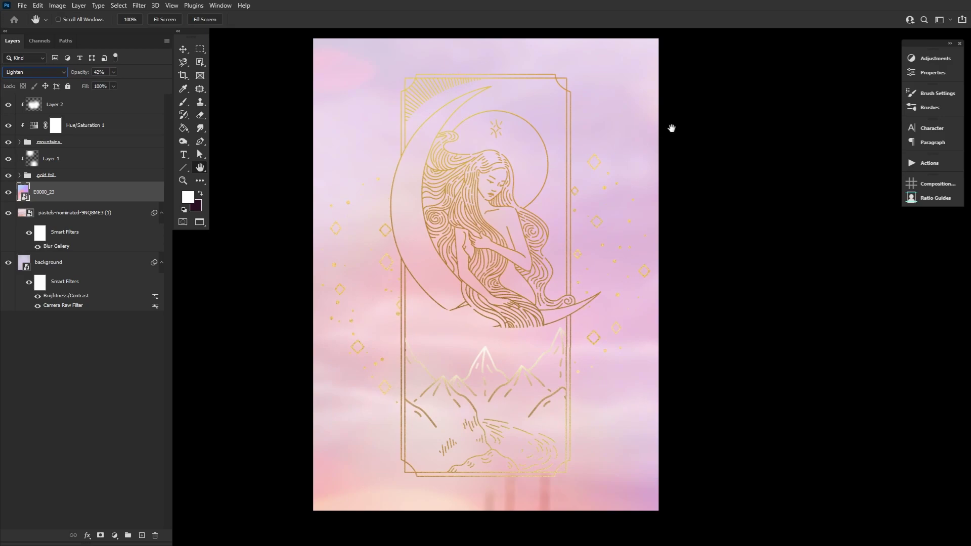
- Add a Brightness/Contrast adjustment layer above the gradient with brightness -66 and contrast 100
click(936, 57)
click(769, 74)
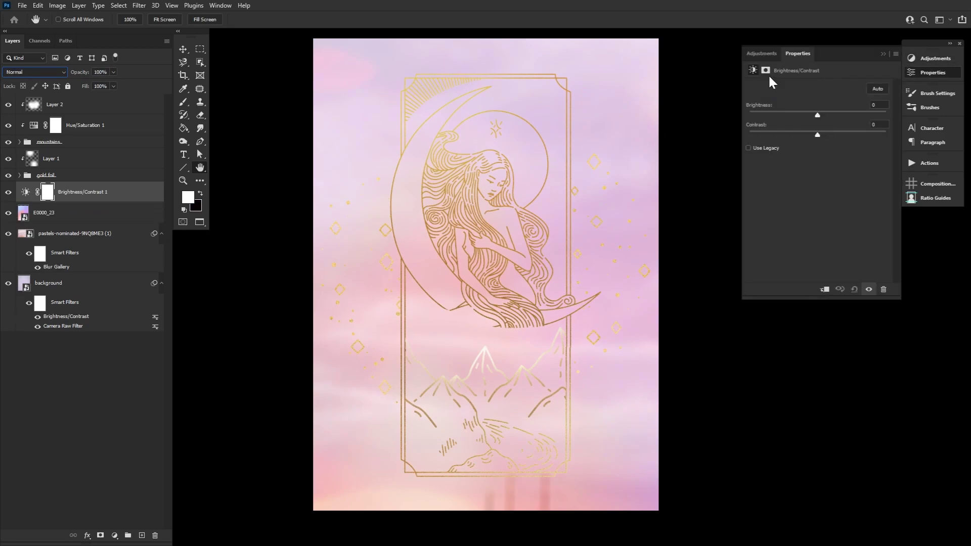
text(-66)
drag(819, 133, 910, 134)
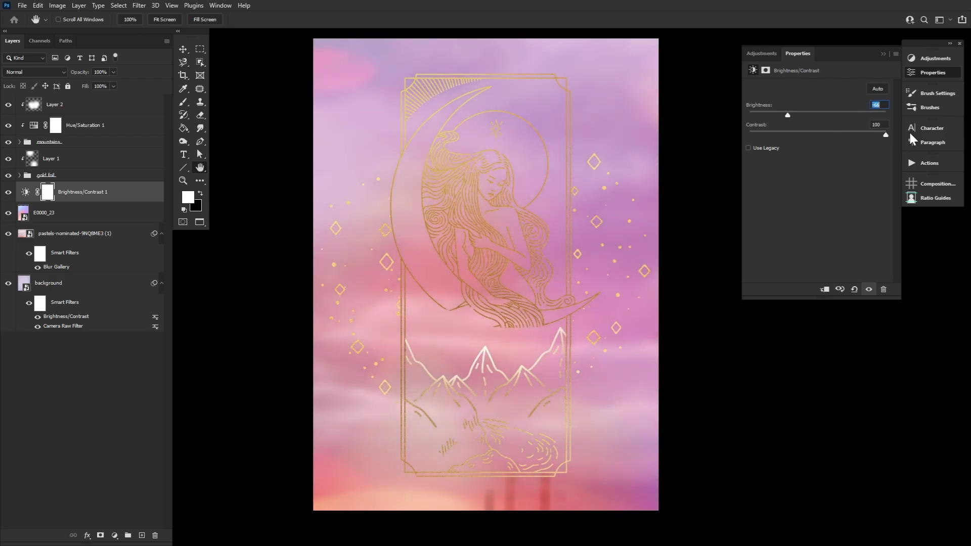
click(939, 77)
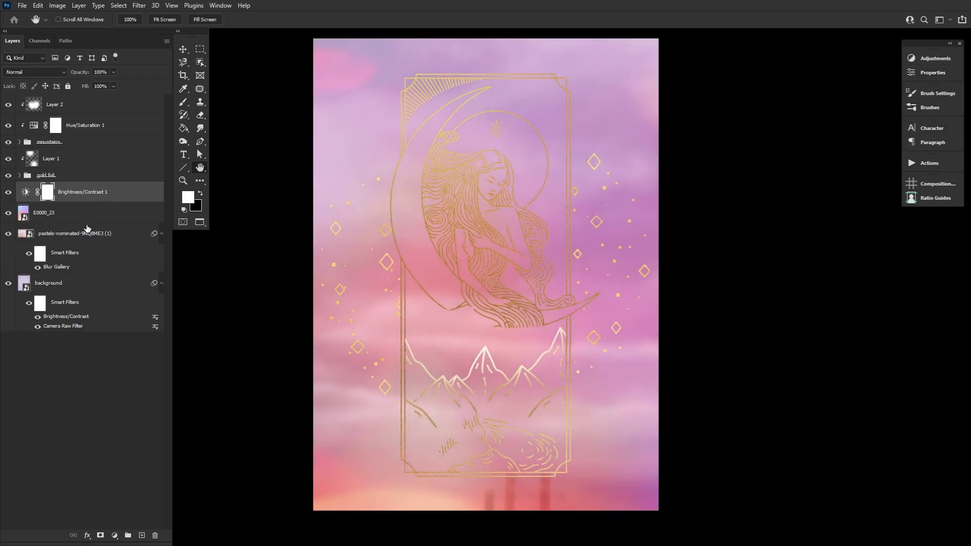
- Group the Brightness/Contrast, gradient and sky layers and mask the group to a pen-drawn rectangle matching the inner gold frame
shift+click(94, 241)
key(ctrl+g)
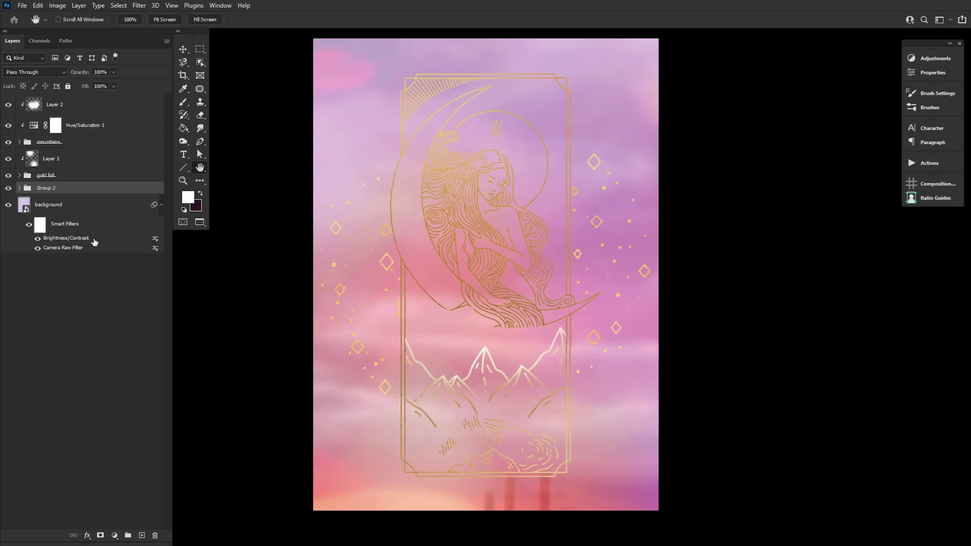
key(p)
click(404, 77)
click(405, 471)
click(566, 473)
click(566, 78)
click(404, 77)
right_click(470, 278)
key(i)
key(Return)
click(101, 535)
- Paint white on Group 2's mask inside the crescent moon so the sky also fills the parts outside the frame
key(b)
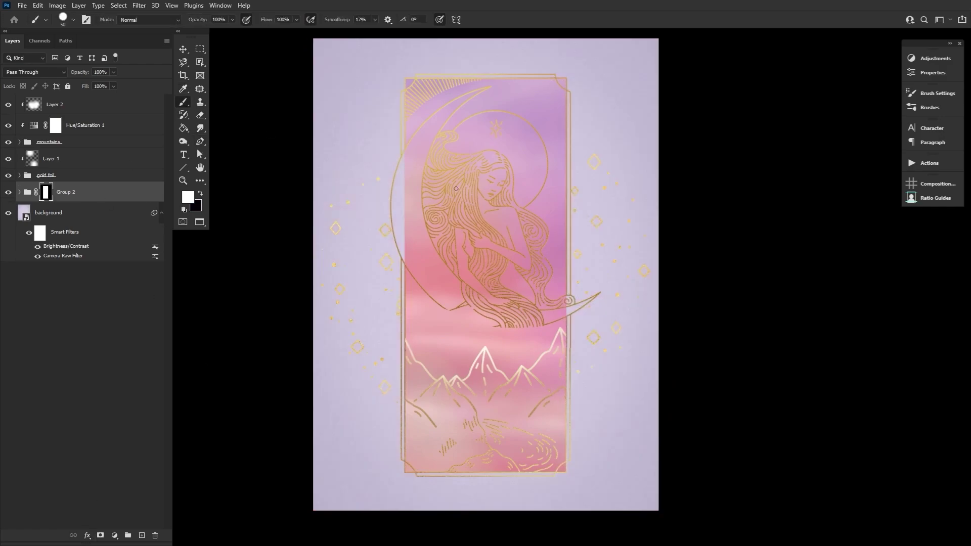
mouse_move(419, 163)
mouse_down()
mouse_move(409, 197)
mouse_move(417, 251)
mouse_up()
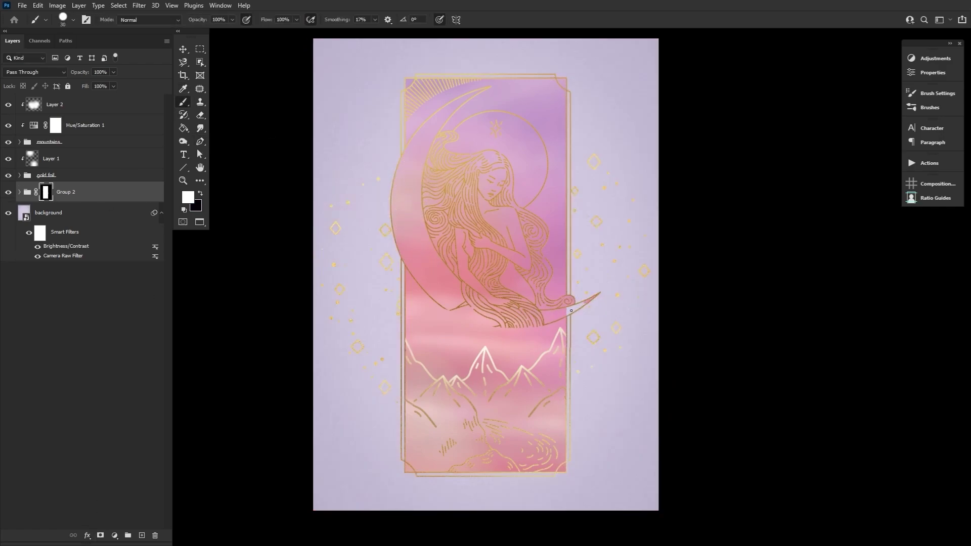
- Move the pastel sky photo slightly lower inside Group 2 and collapse the group
click(20, 192)
click(76, 254)
key(v)
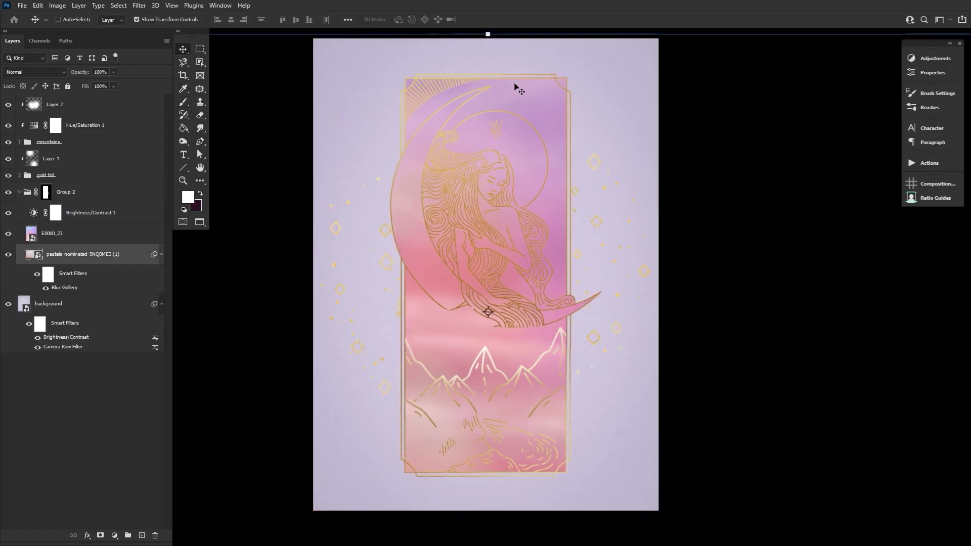
drag(515, 90, 515, 99)
click(76, 233)
click(20, 192)
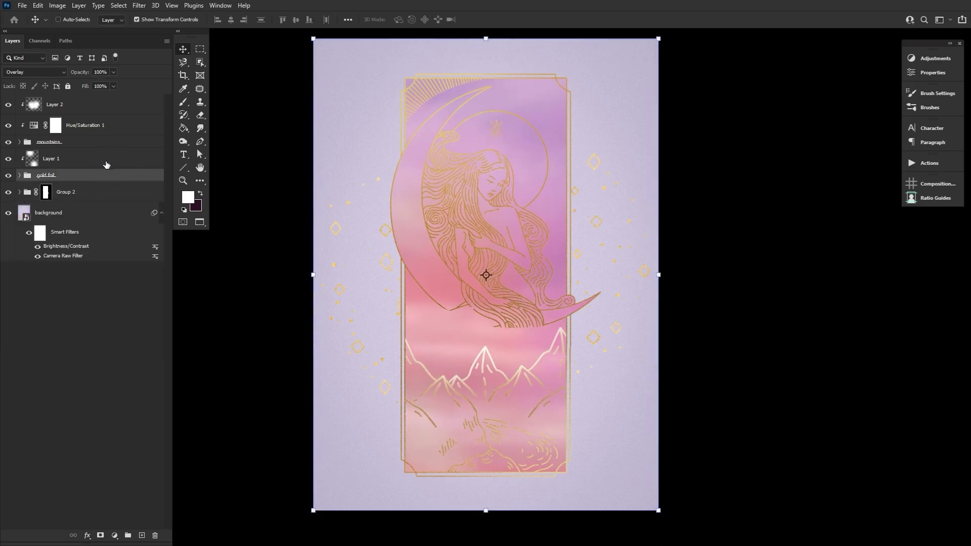
- Place the photo of the woman in the pink hoodie directly above Layer 1
click(108, 158)
click(201, 172)
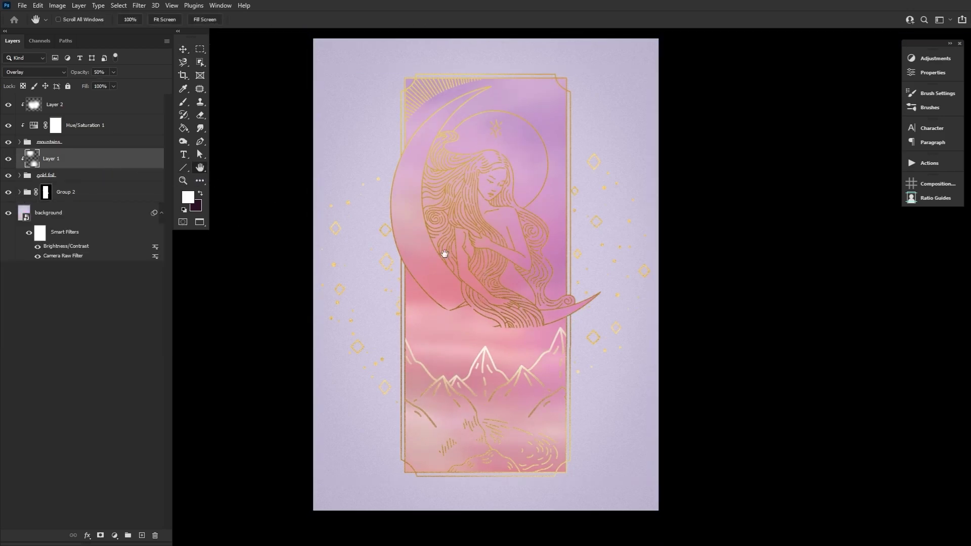
drag(698, 385, 540, 321)
key(Return)
- Select the woman as the subject and output a layer mask that hides the photo's background
key(w)
click(385, 20)
click(439, 20)
click(910, 526)
- Enlarge the masked portrait and position it centrally inside the gold frame, above the mountain line art
key(ctrl+t)
mouse_move(448, 159)
mouse_down()
mouse_move(446, 103)
mouse_move(459, 121)
mouse_move(446, 108)
mouse_up()
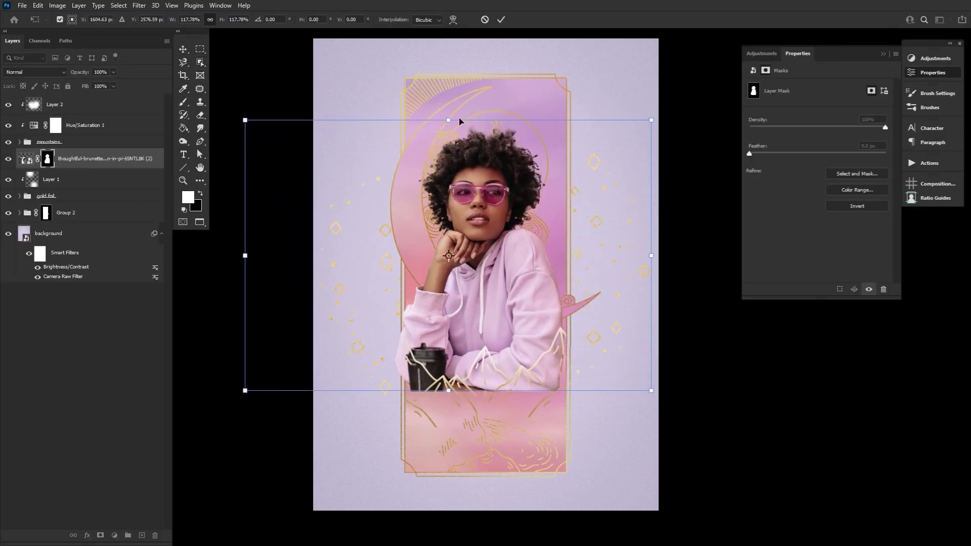
drag(502, 273, 502, 292)
drag(448, 126, 447, 113)
drag(487, 233, 484, 231)
key(Return)
- Paint black on the portrait's mask to hide the coffee cup and lower hoodie below the mountain ridges
key(b)
key(x)
scroll(452, 419, up, 3)
mouse_move(571, 425)
mouse_down()
mouse_move(405, 425)
mouse_move(470, 414)
mouse_up()
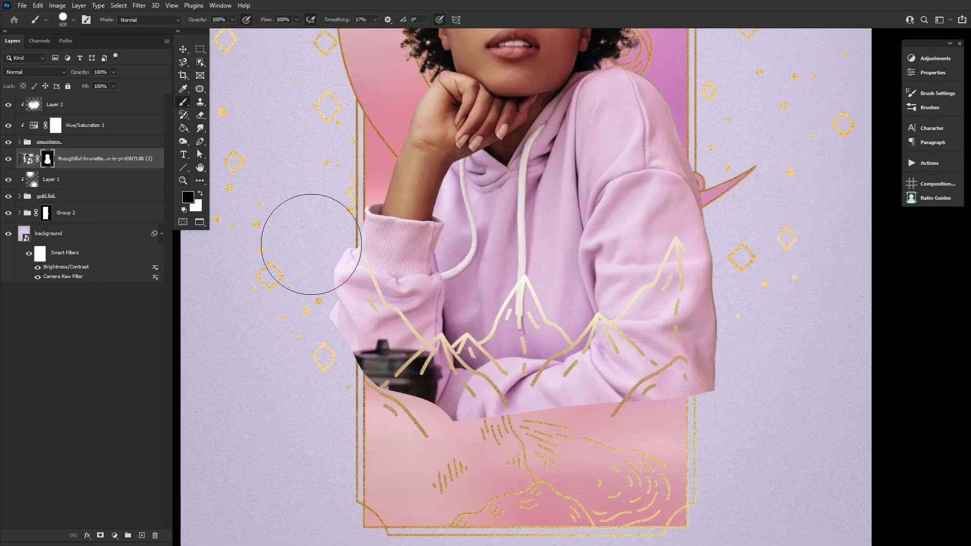
drag(702, 169, 536, 199)
mouse_move(526, 399)
mouse_down()
mouse_move(332, 405)
mouse_move(443, 438)
mouse_up()
mouse_move(275, 445)
mouse_down()
mouse_move(284, 280)
mouse_move(288, 434)
mouse_up()
mouse_move(640, 250)
mouse_down()
mouse_move(526, 410)
mouse_move(614, 324)
mouse_up()
mouse_move(491, 394)
mouse_down()
mouse_move(443, 396)
mouse_move(501, 395)
mouse_up()
scroll(481, 356, down, 3)
key(v)
key(z)
key(b)
mouse_move(329, 304)
mouse_down()
mouse_move(361, 377)
mouse_move(446, 367)
mouse_up()
key(z)
drag(537, 262, 487, 263)
- Scale the portrait down slightly to fit the frame's width
key(v)
click(101, 158)
drag(252, 413, 278, 379)
key(Return)
- Nudge the mountain line art upward in three large increments
click(19, 196)
click(89, 201)
click(19, 196)
click(126, 129)
key(shift+Up)
key(shift+Up)
key(shift+Up)
- Adjust the portrait's transform again so its lower edge sits against the raised mountains
click(126, 158)
drag(475, 382, 473, 401)
key(Return)
- Refine the portrait's mask with black and white brush strokes, trimming the hoodie along the mountain ridges and inner frame edges
drag(503, 346, 556, 346)
key(b)
drag(286, 258, 445, 369)
key(x)
key(x)
drag(524, 347, 328, 402)
drag(425, 402, 551, 283)
drag(554, 202, 562, 293)
key(x)
key(bracketright)
drag(552, 143, 526, 313)
key(x)
mouse_move(538, 369)
mouse_down()
mouse_move(540, 467)
mouse_move(542, 379)
mouse_up()
key(x)
key(x)
drag(542, 435, 537, 368)
key(z)
drag(544, 252, 504, 251)
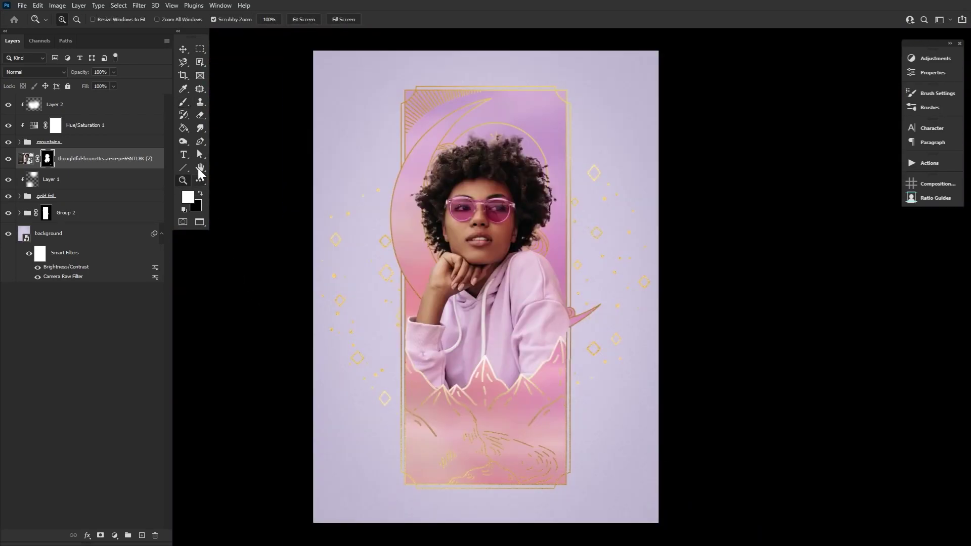
- Duplicate the portrait layer beneath the original and clip a pale pink Solid Color fill layer to the copy
click(200, 167)
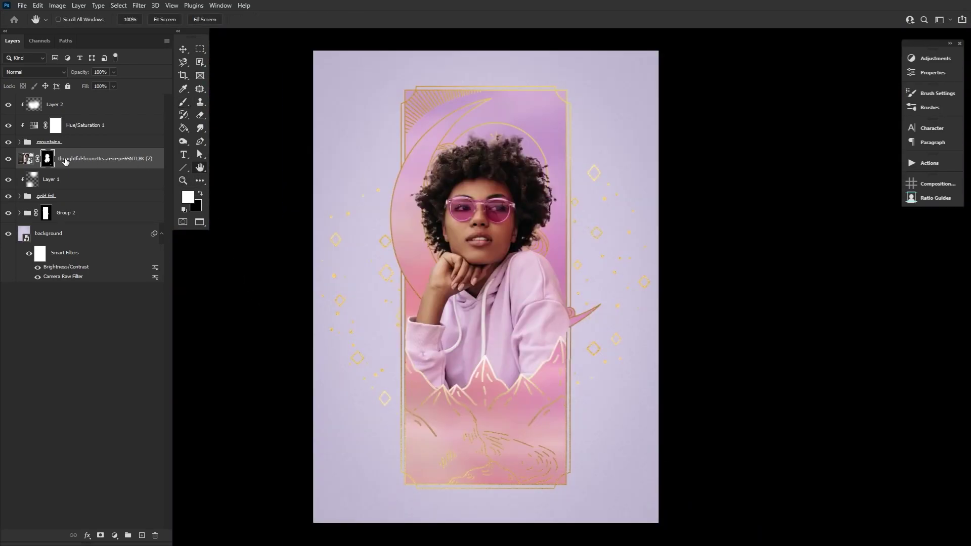
drag(115, 166, 103, 181)
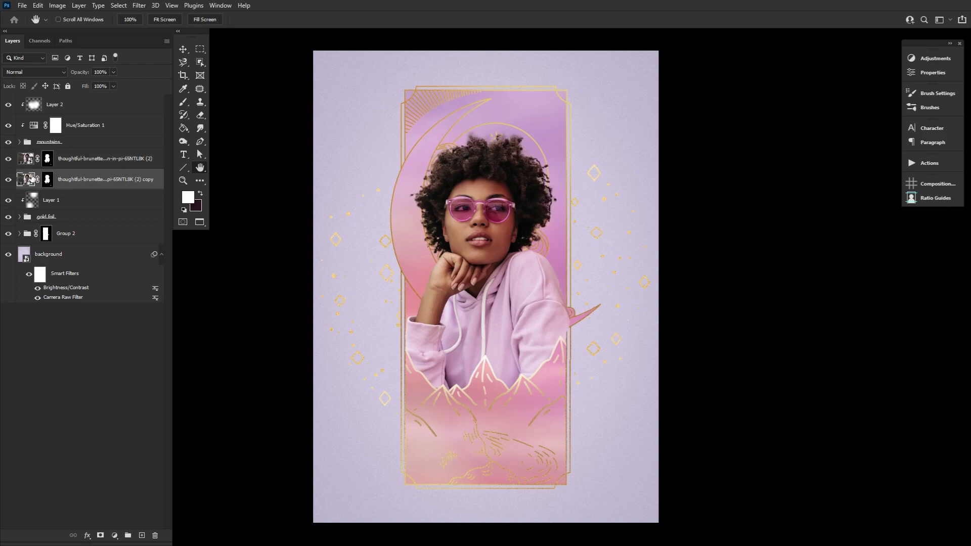
click(114, 535)
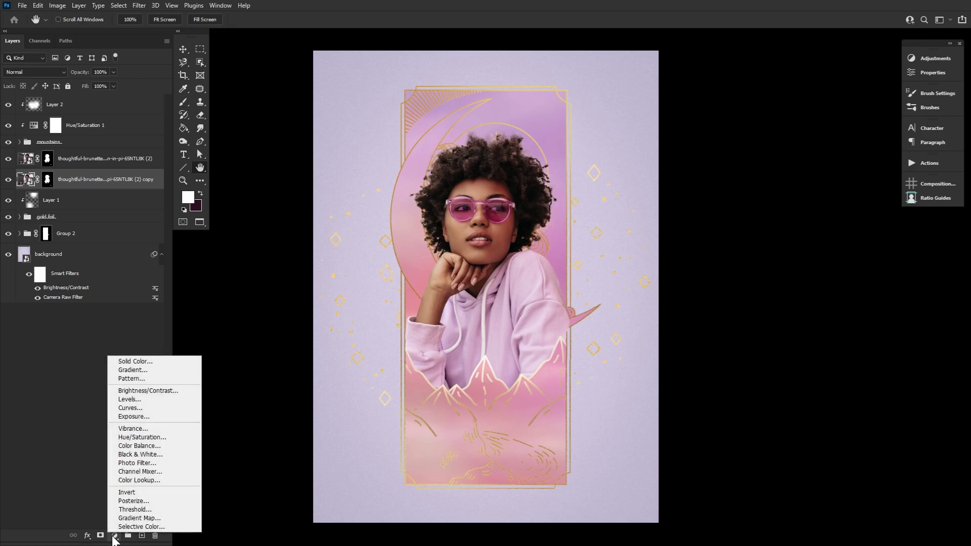
click(131, 362)
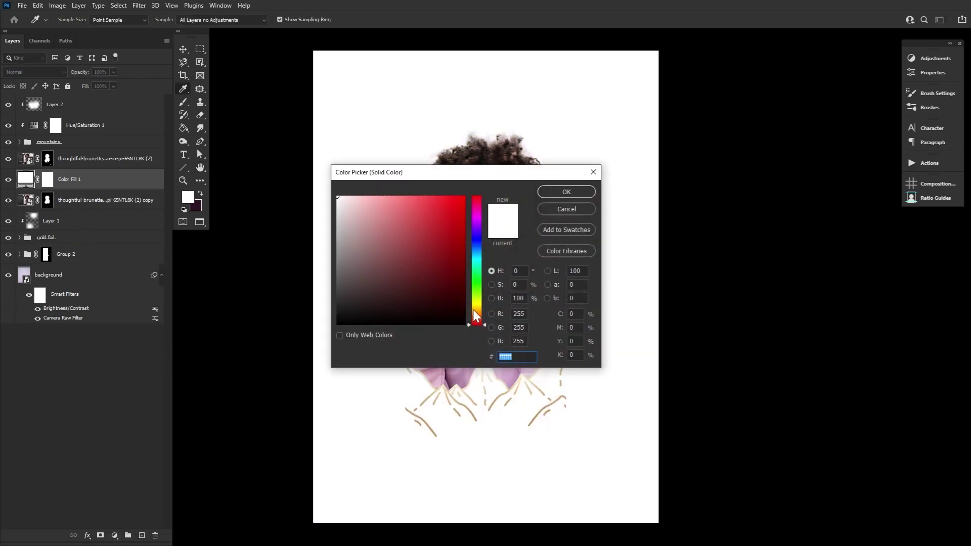
drag(475, 307, 477, 214)
drag(387, 207, 348, 196)
click(567, 191)
alt+click(111, 190)
- Flip the portrait copy horizontally, scale it to 106.77% and align it behind the woman as a pink silhouette
click(115, 203)
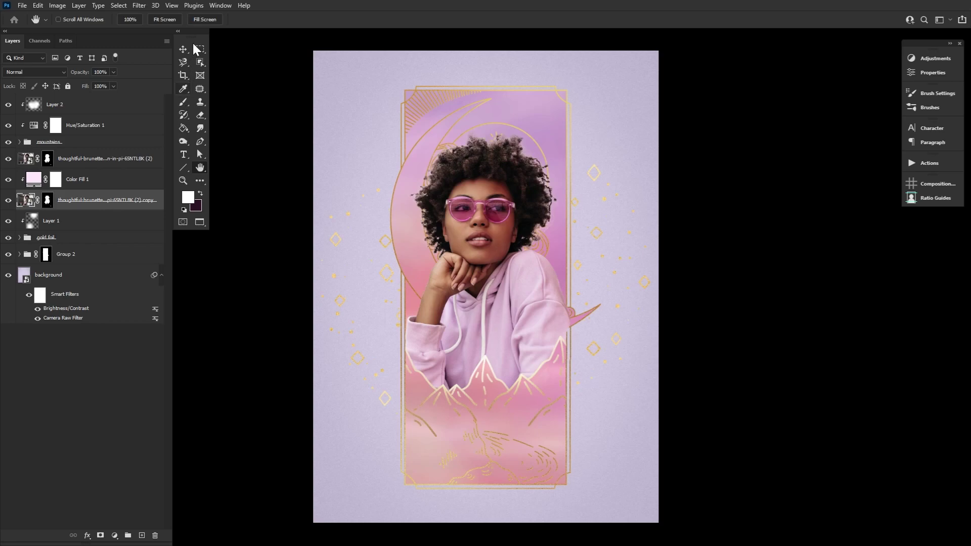
click(183, 49)
drag(441, 124, 444, 111)
right_click(692, 252)
click(653, 419)
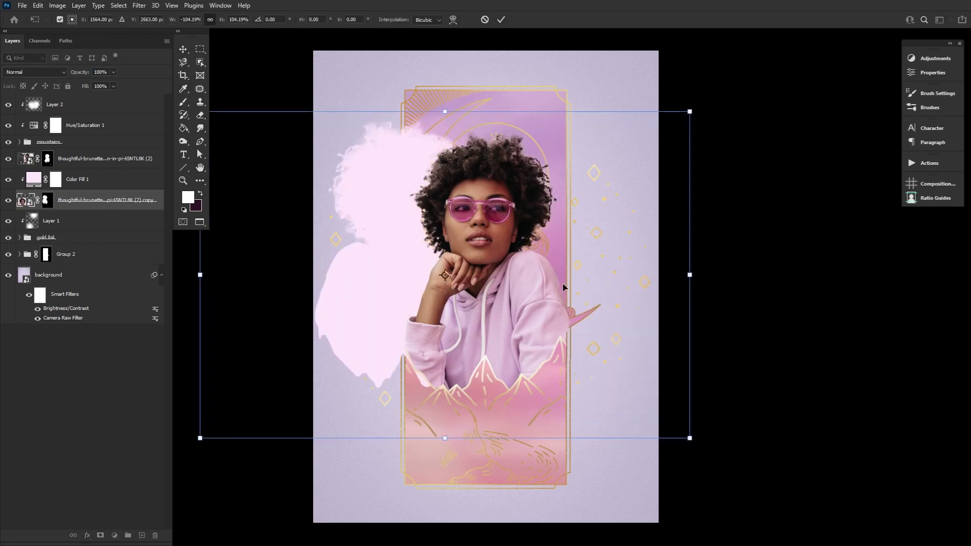
drag(406, 171, 489, 176)
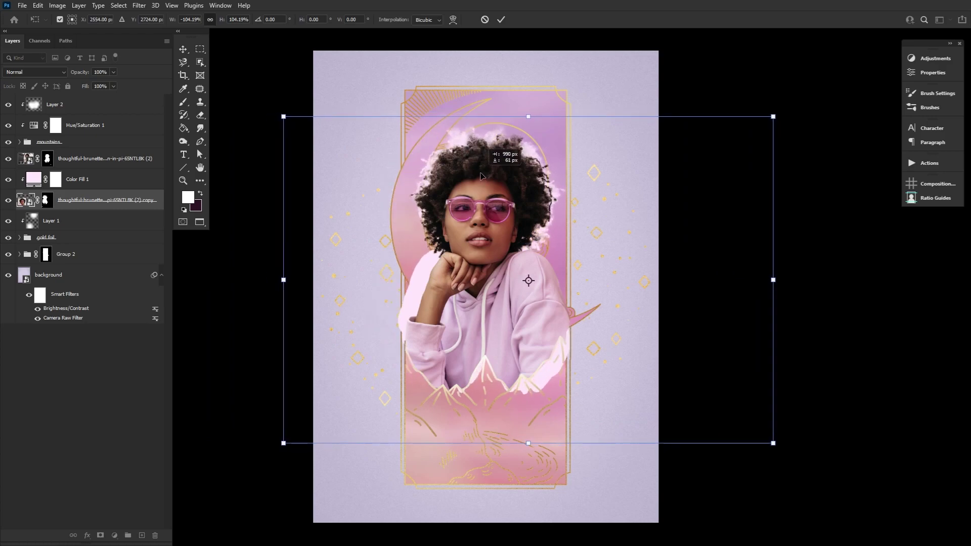
drag(772, 280, 780, 278)
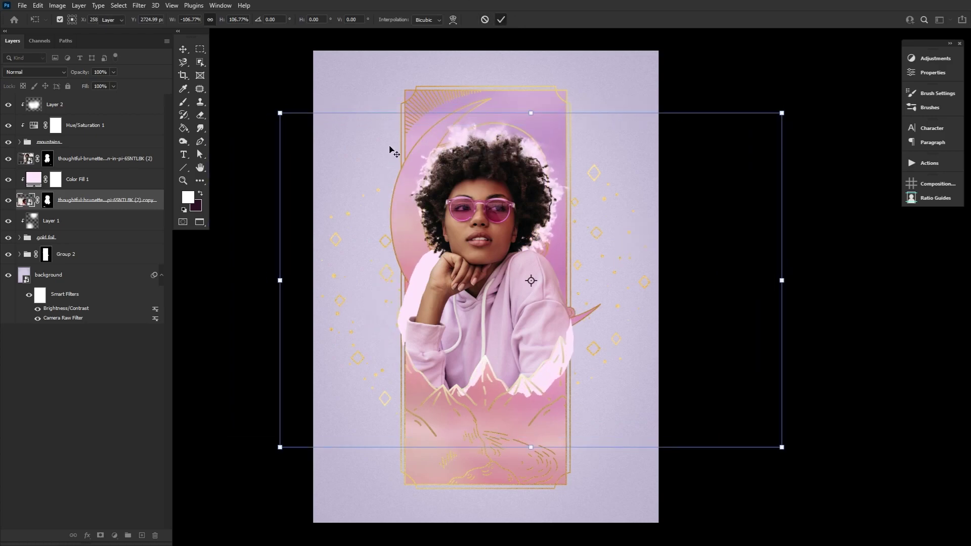
key(Return)
key(b)
key(])
key(])
key(])
key(])
key(])
key(])
key(])
key(])
key(])
key(])
key(])
key(])
key(])
key(])
key(])
key(])
key(])
mouse_move(423, 387)
mouse_down()
mouse_move(589, 388)
mouse_move(378, 308)
mouse_move(565, 369)
mouse_up()
key(ctrl+z)
key(x)
- Bake the portrait copy's mask into its layer and warp the pink silhouette outward around the woman's hair
click(185, 50)
right_click(119, 204)
click(167, 219)
key(ctrl+t)
click(453, 19)
drag(574, 114, 587, 93)
drag(420, 212, 387, 222)
drag(531, 156, 537, 150)
click(502, 19)
- Add a layer mask to the portrait copy and paint black over its lower body, leaving only the pink hair outline
click(100, 535)
click(183, 101)
drag(413, 303, 429, 296)
key(bracketleft)
key(bracketleft)
key(bracketleft)
key(bracketleft)
key(bracketleft)
key(bracketleft)
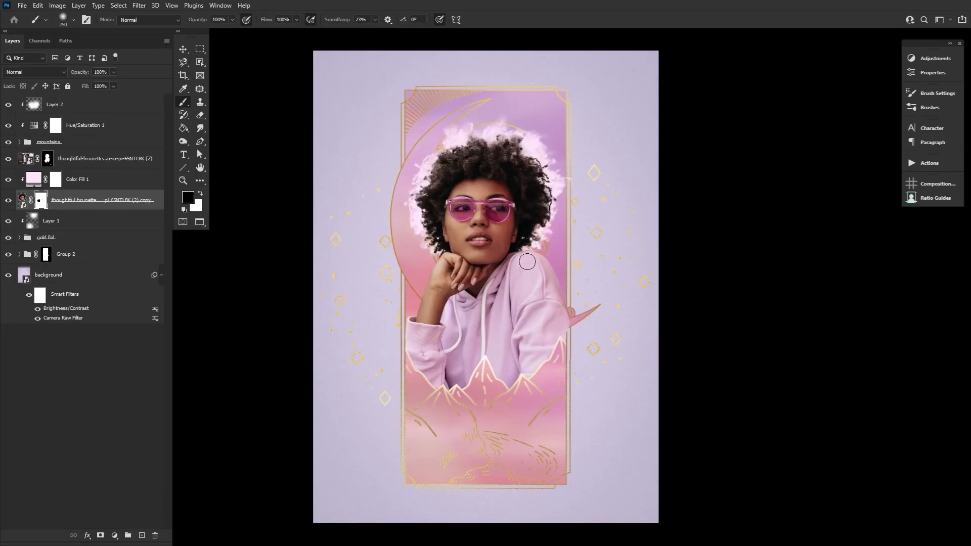
- Add a new layer above the portrait, clip it to the woman and set its blend mode to Soft Light
key(v)
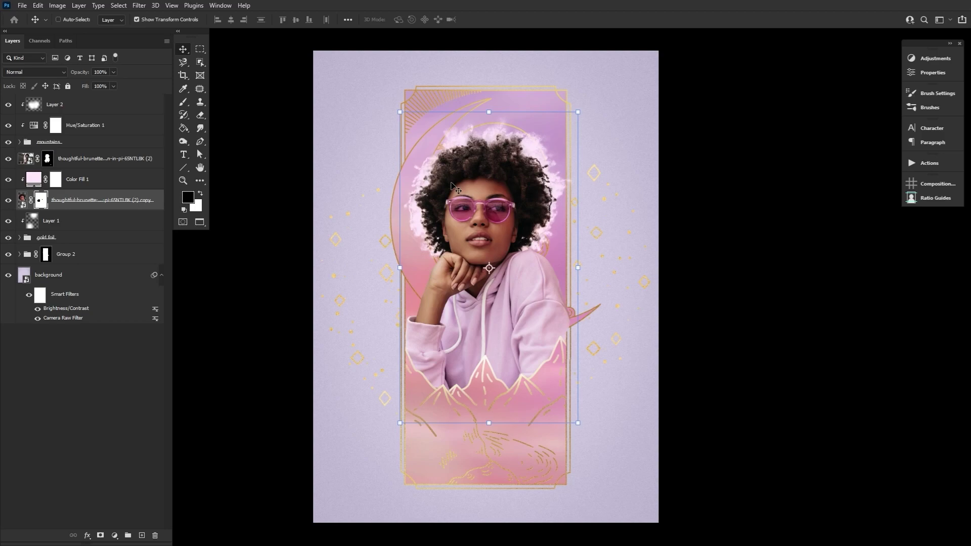
click(104, 162)
click(141, 536)
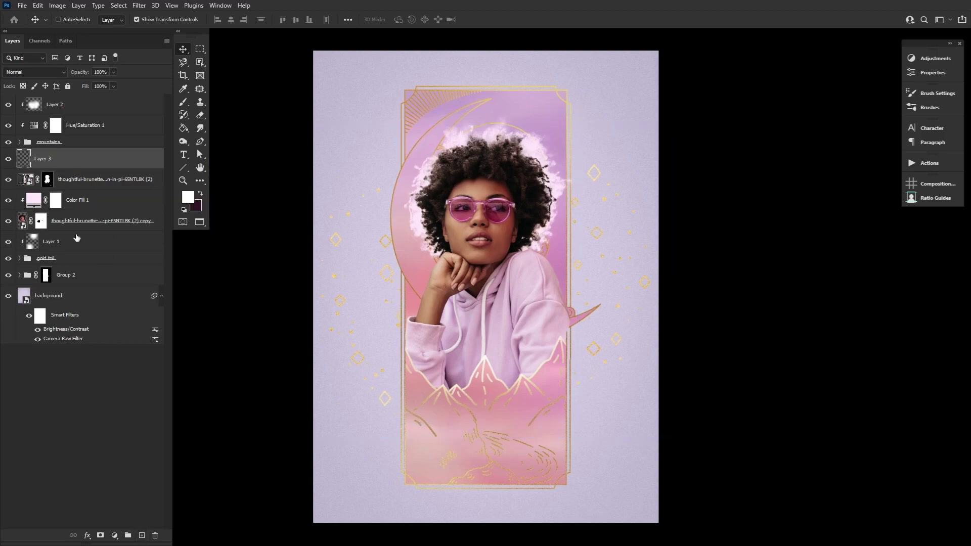
alt+click(110, 168)
click(50, 72)
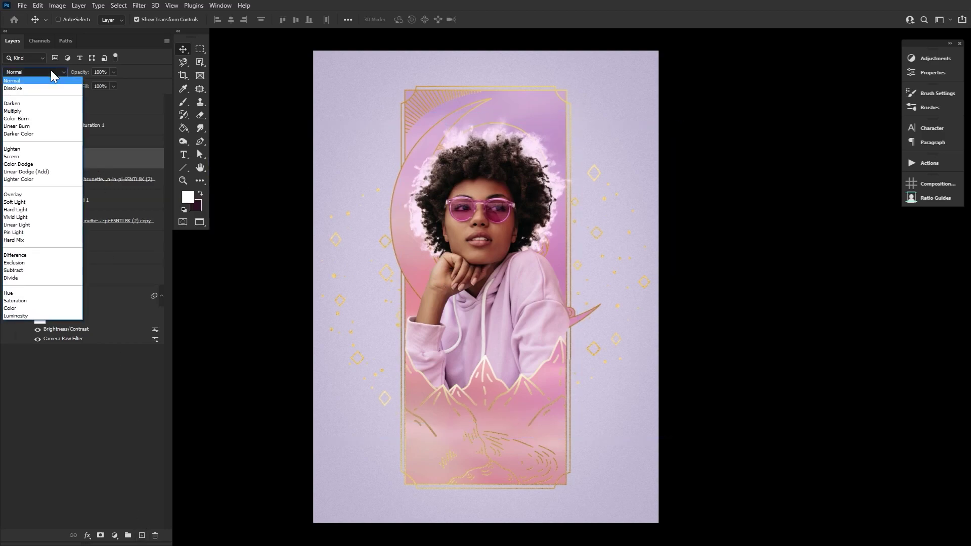
click(40, 201)
- Paint a soft white glow around the woman's outline on the Soft Light layer with a large soft brush
click(184, 104)
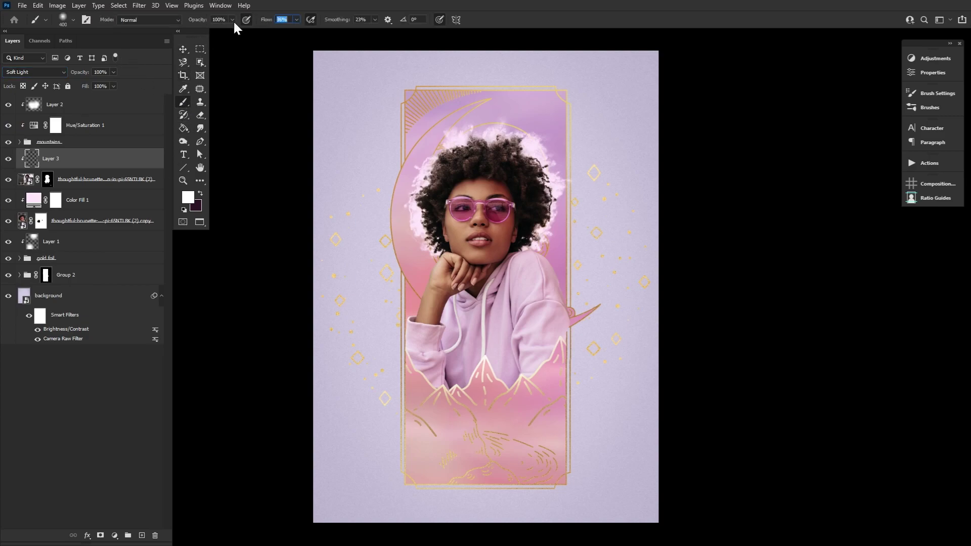
key(Return)
key(])
key(])
mouse_move(316, 199)
mouse_down()
mouse_move(409, 243)
mouse_move(596, 375)
mouse_up()
- Set up a second clipped layer in Overlay mode and paint thin white highlights along the woman's forearm and shoulder
click(35, 72)
click(34, 196)
click(73, 19)
click(99, 68)
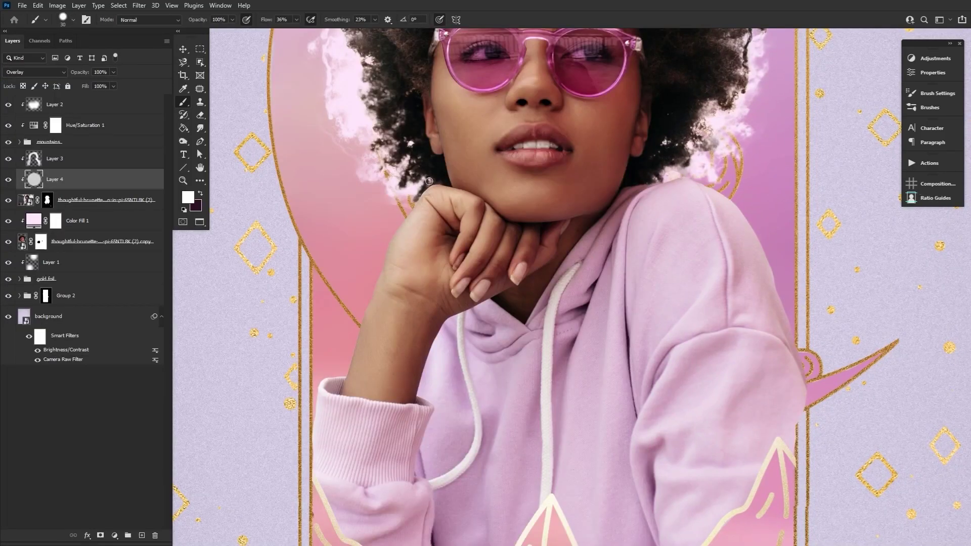
drag(430, 181, 375, 305)
drag(385, 269, 373, 306)
key(ctrl+z)
drag(668, 175, 695, 180)
- Rotate the canvas to 41° and paint a fine white rim light along the hoodie's upper sleeve edge
key(r)
drag(747, 249, 727, 377)
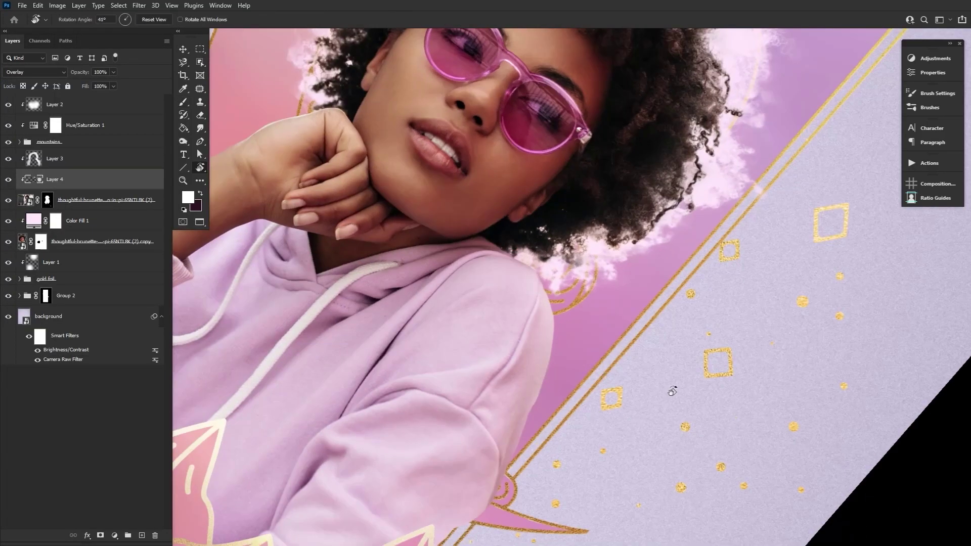
key([)
key([)
key([)
key([)
key([)
key([)
drag(555, 314, 544, 380)
- Continue the white rim light down the outer sleeve to the mountains and reset the canvas rotation
scroll(543, 420, down, 3)
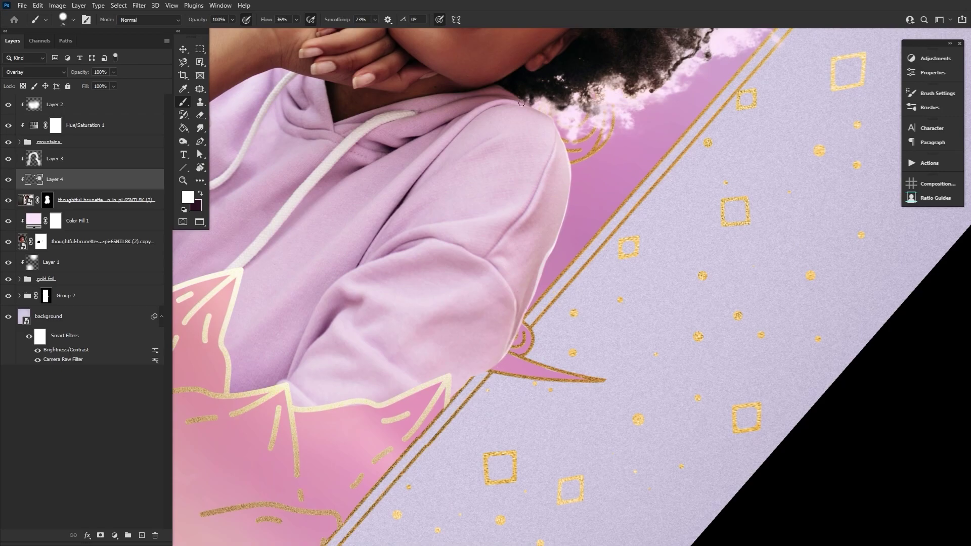
key(])
key(])
key(])
key(])
key(])
key(])
key(])
key(])
key(])
key(])
key(])
key(])
key(])
key(])
key(])
key([)
key([)
key([)
key([)
key([)
key([)
key([)
key([)
key([)
key([)
key([)
key([)
drag(554, 269, 464, 381)
double_click(201, 167)
- Darken the hoodie's chest with the dark color and brighten its outer sleeve with soft white on the clipped light layers
key(z)
mouse_move(640, 325)
mouse_down()
mouse_move(460, 294)
mouse_move(427, 232)
mouse_up()
key(b)
key(alt+bracketright)
key(alt+bracketleft)
key(alt+bracketleft)
key(alt+bracketright)
key(x)
mouse_move(455, 334)
mouse_down()
mouse_move(501, 385)
mouse_move(455, 361)
mouse_move(466, 453)
mouse_up()
mouse_move(527, 409)
mouse_down()
mouse_move(503, 329)
mouse_move(438, 379)
mouse_up()
key(x)
key(])
drag(568, 288, 612, 293)
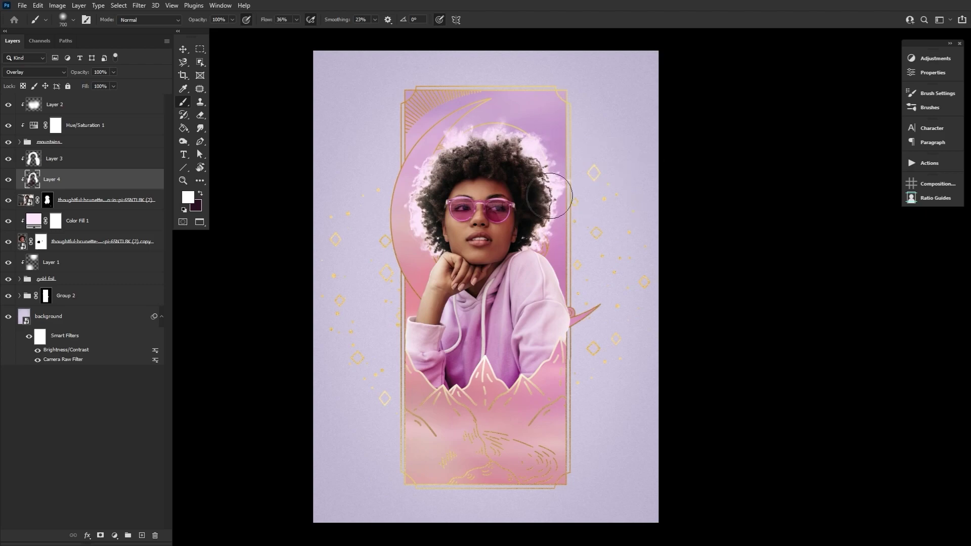
- Apply a Crystallize smart filter with a cell size of 106 to the masked portrait layer
key(r)
click(28, 199)
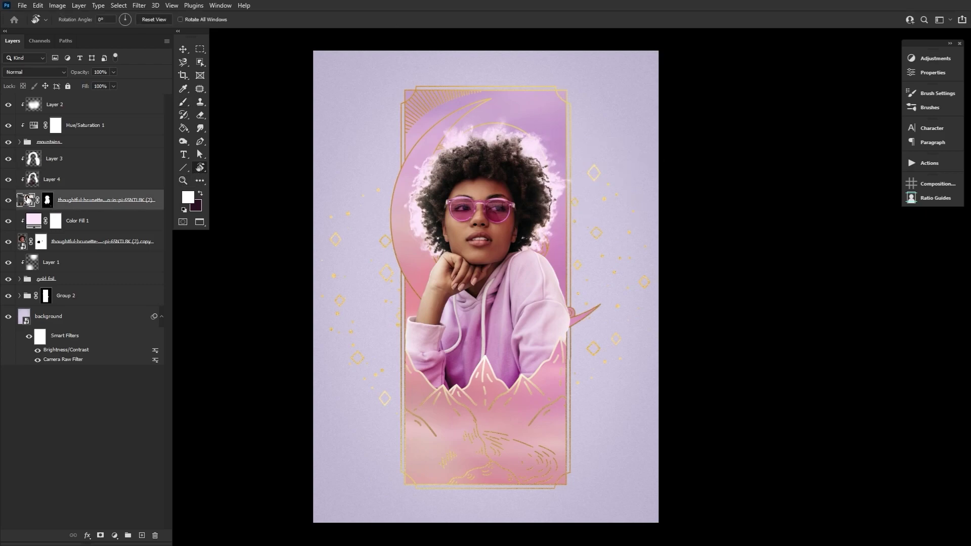
right_click(157, 197)
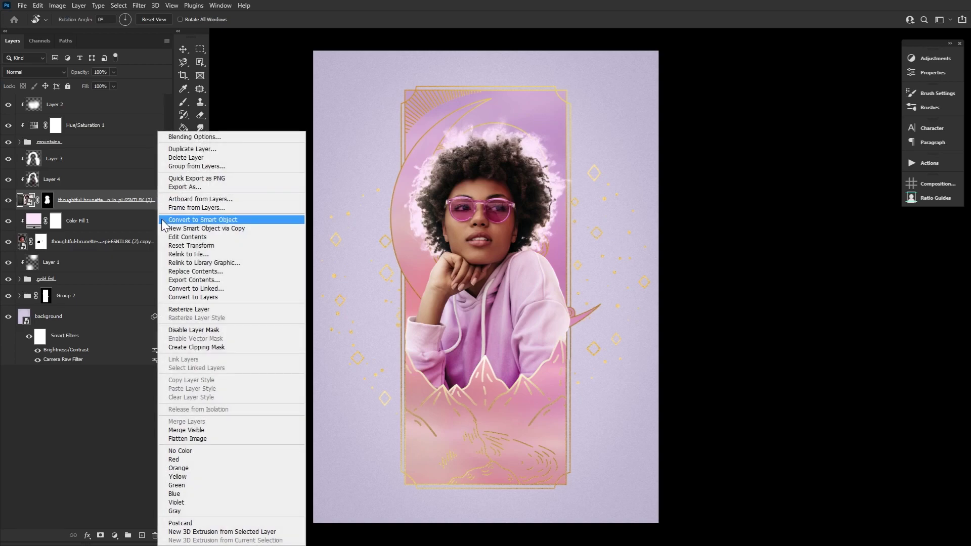
click(150, 196)
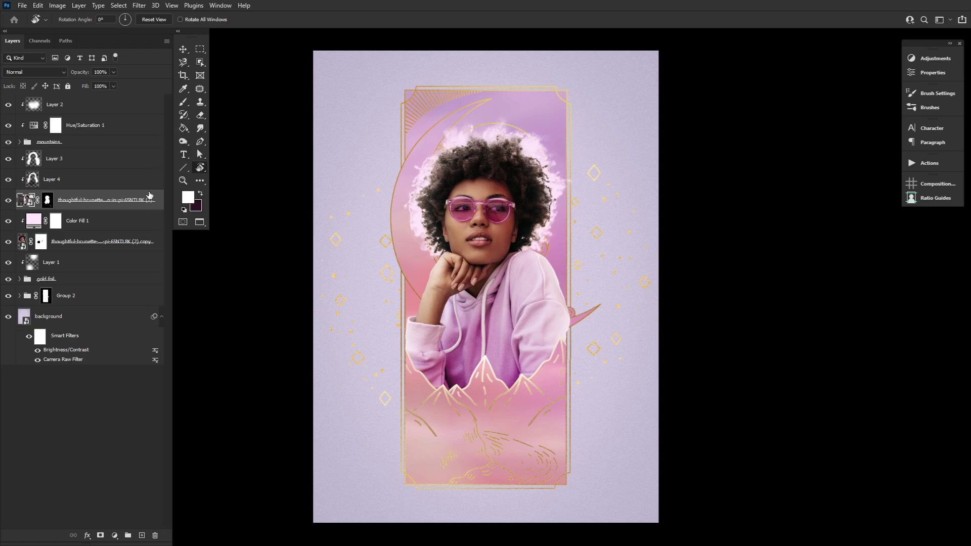
click(141, 5)
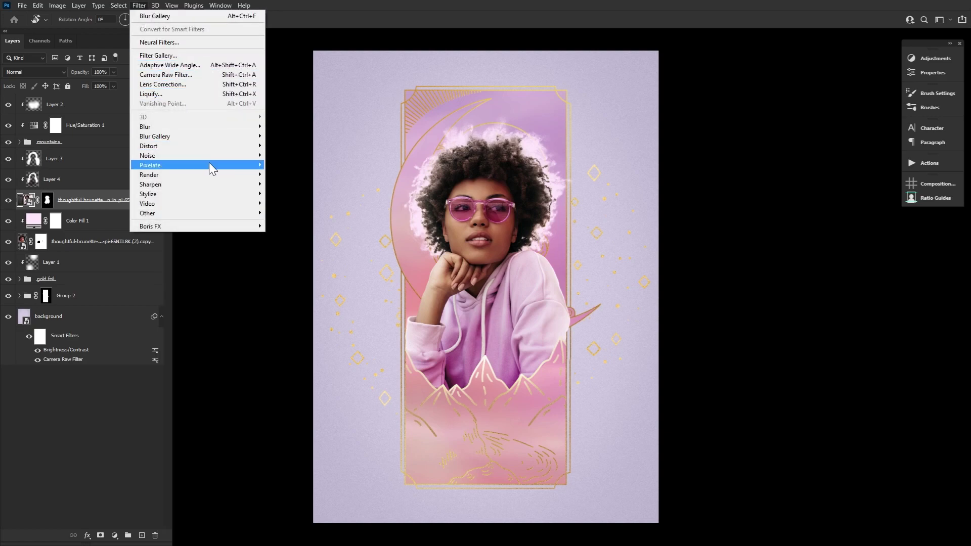
mouse_move(236, 164)
click(288, 173)
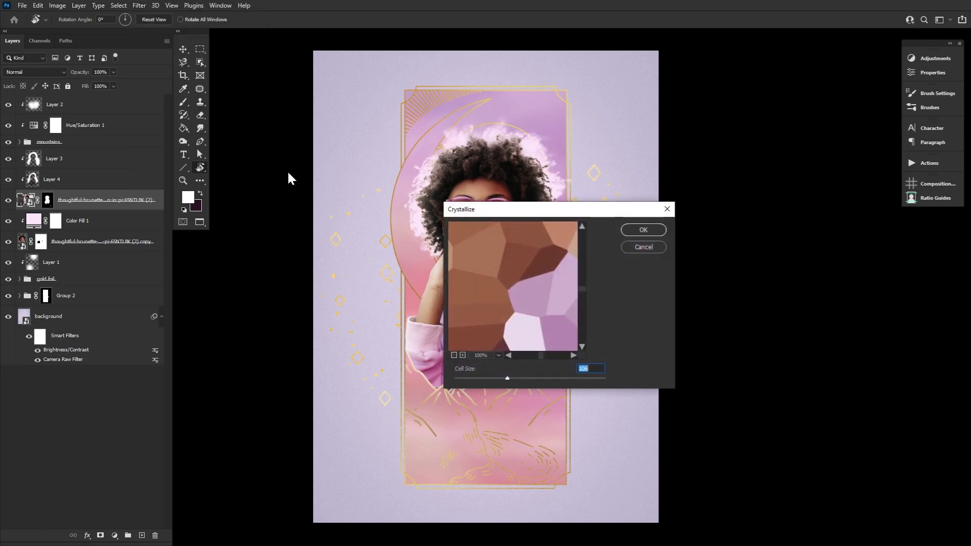
drag(507, 379, 508, 379)
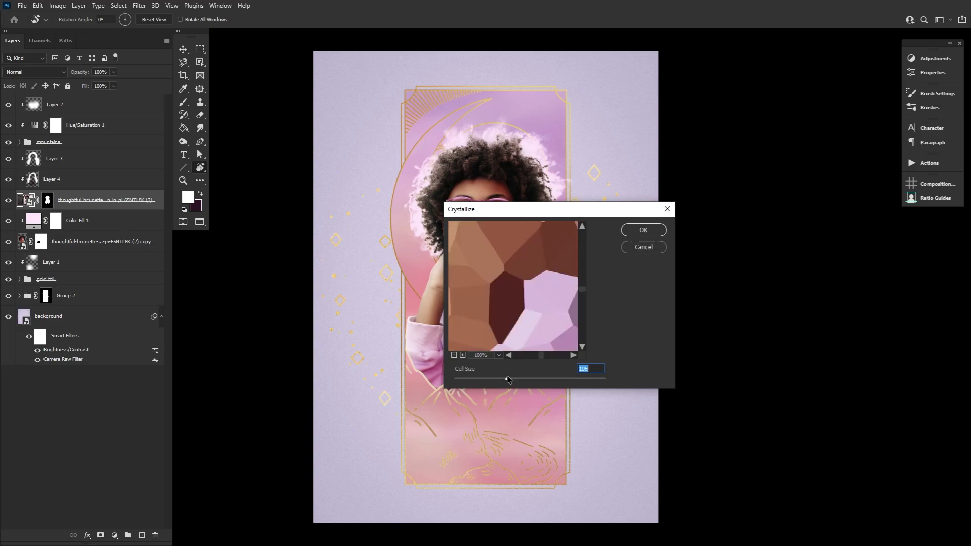
click(650, 231)
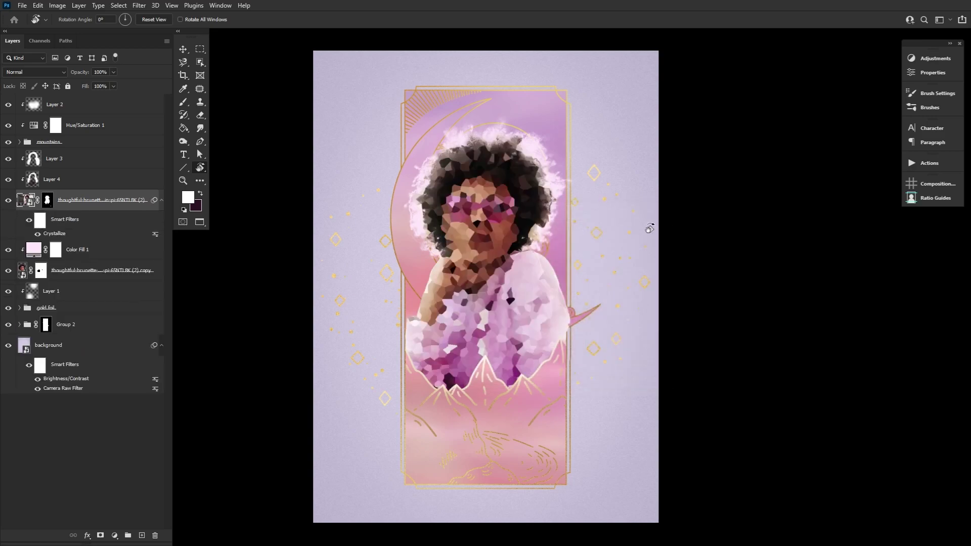
double_click(88, 234)
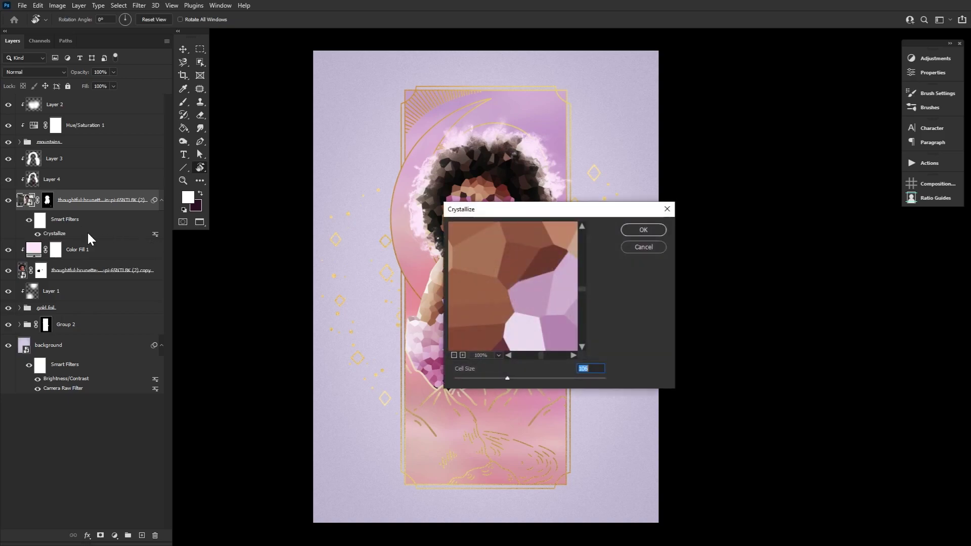
click(636, 232)
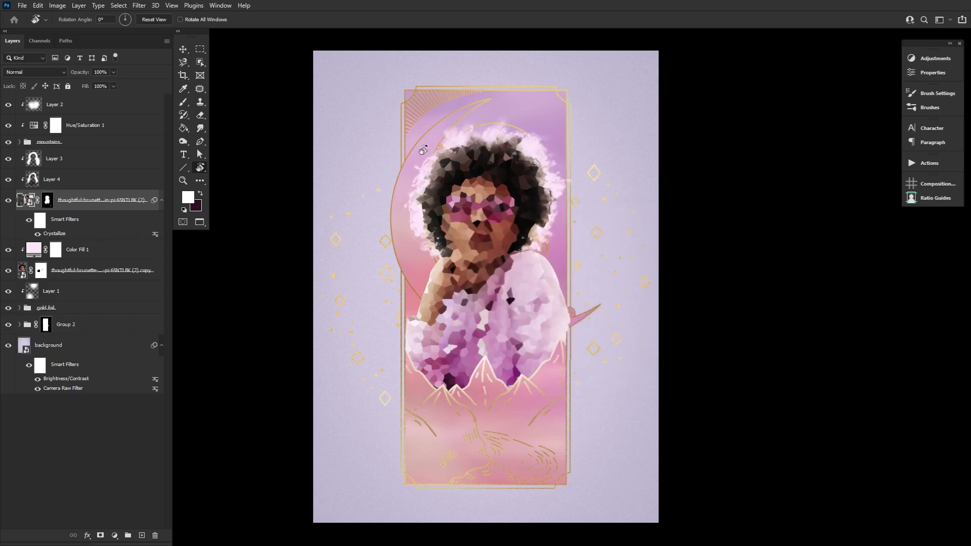
- Apply Smart Sharpen to the portrait with Amount 500%, Radius 5.4 px, Reduce Noise 0% and Lens Blur removal
click(139, 6)
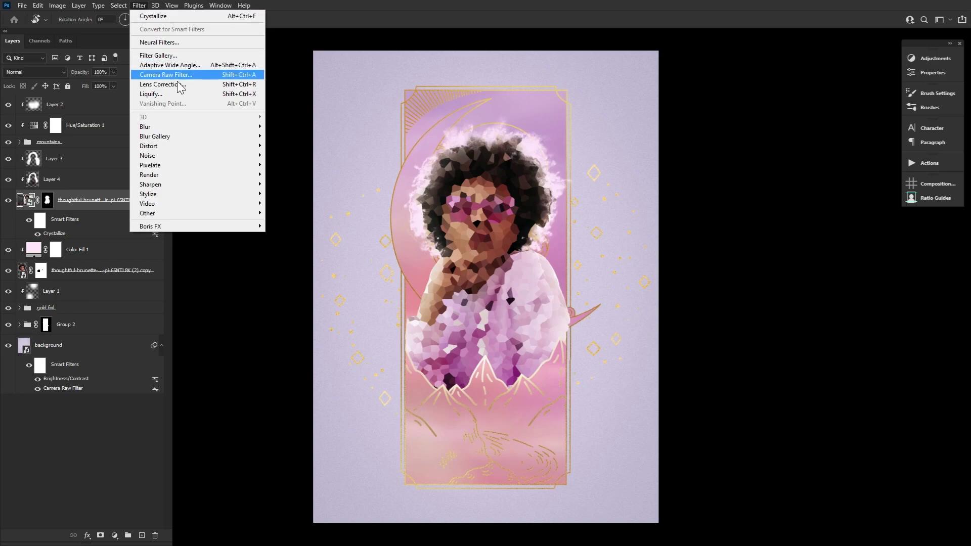
mouse_move(218, 186)
click(295, 223)
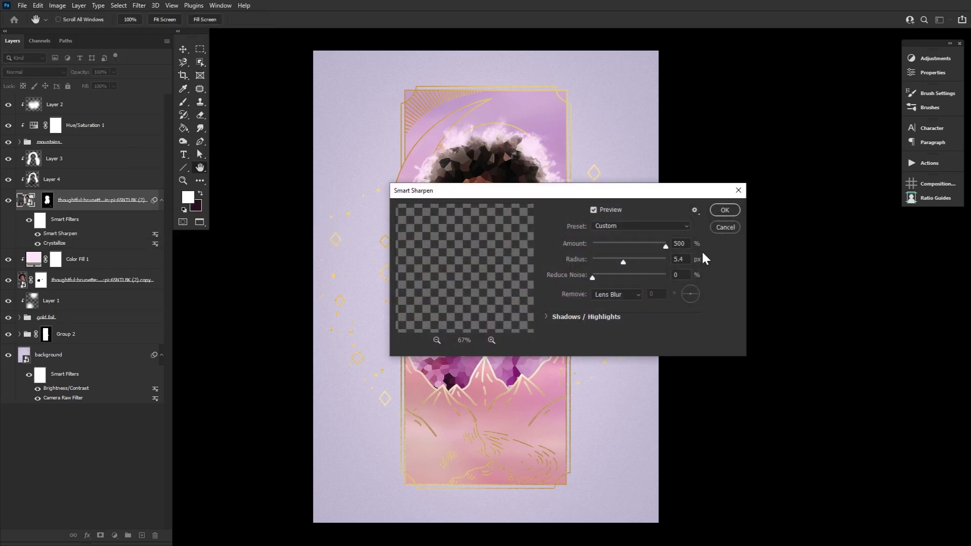
drag(660, 194, 580, 350)
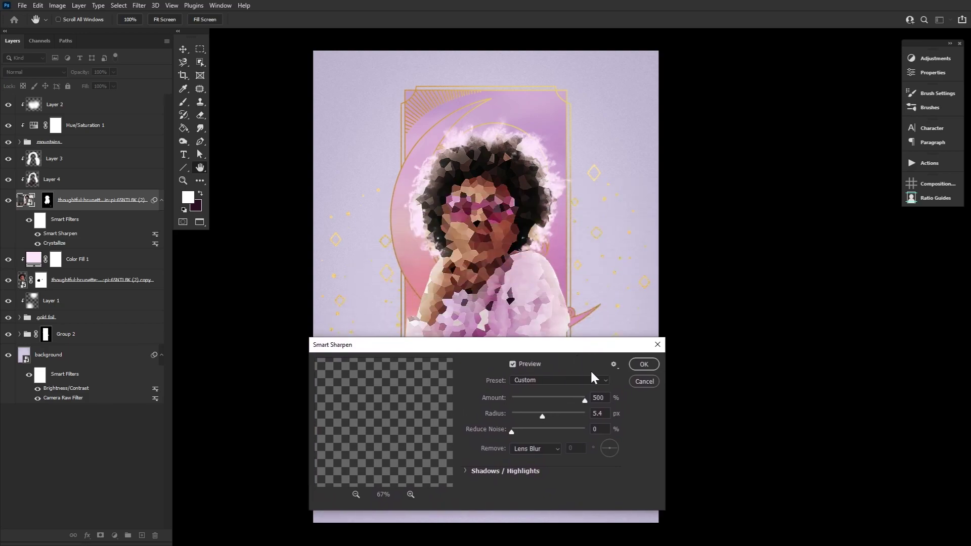
click(638, 361)
key(r)
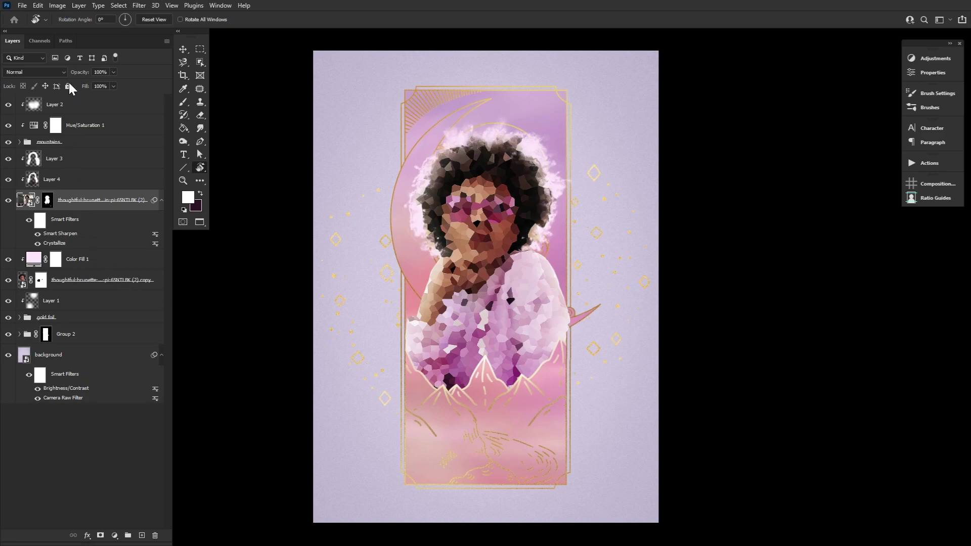
- Add a Color Balance smart filter to the portrait with midtone levels of -100, 0 and +100
click(58, 5)
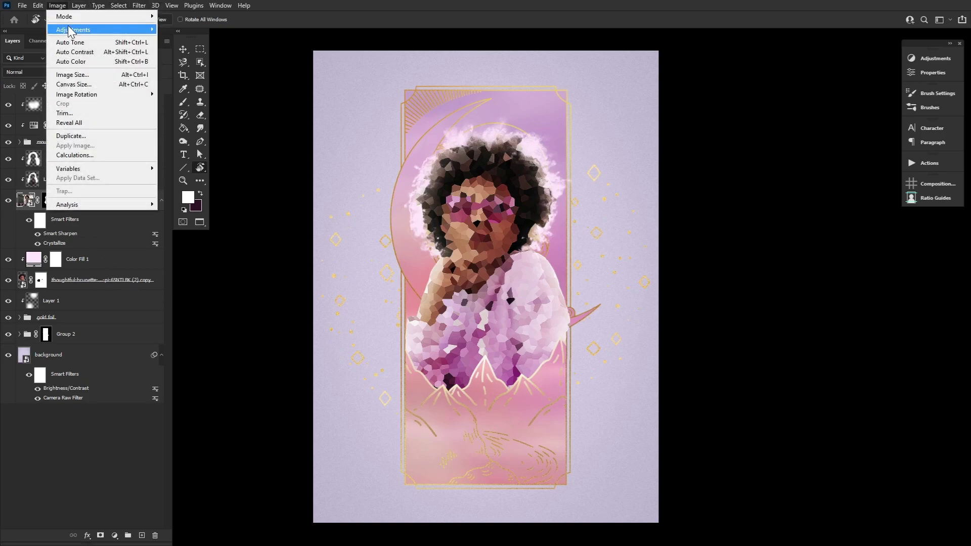
mouse_move(96, 29)
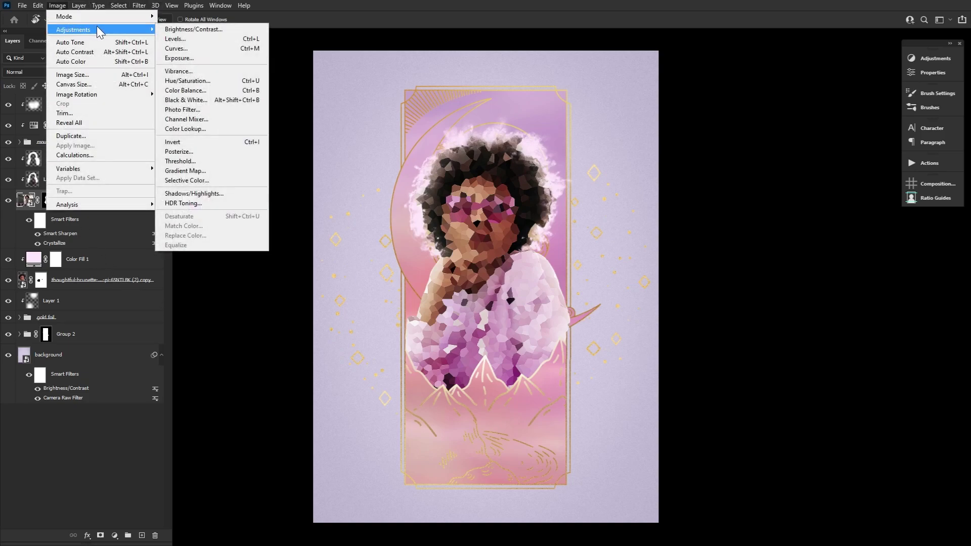
click(205, 90)
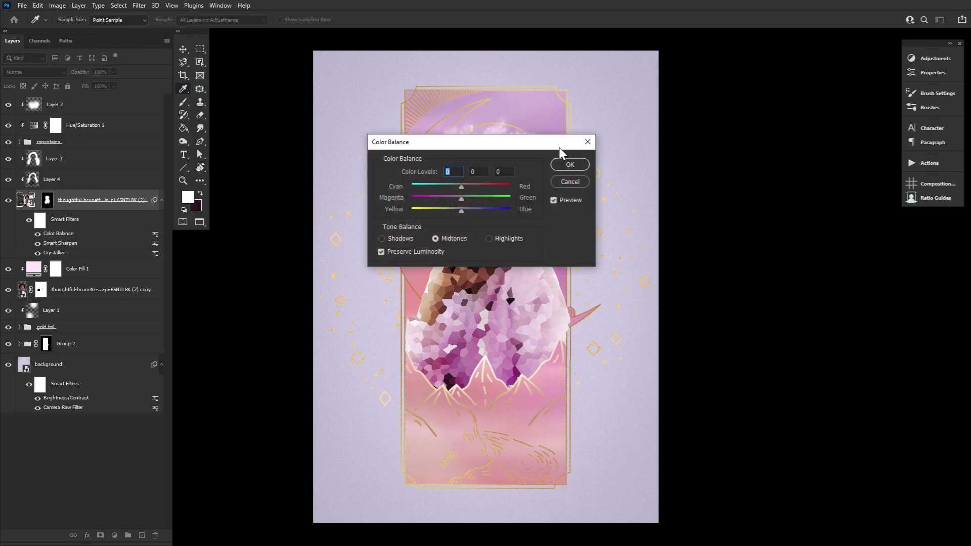
text(-100)
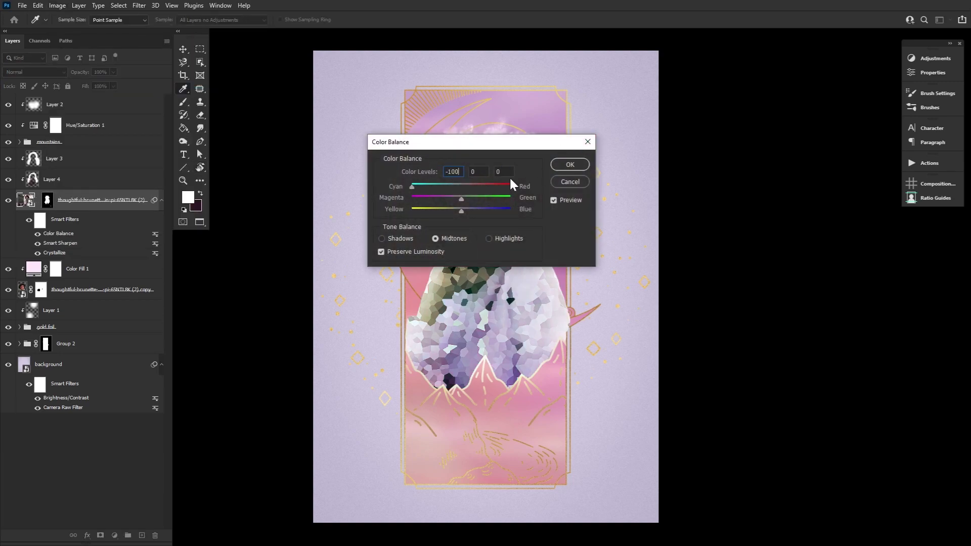
text(100)
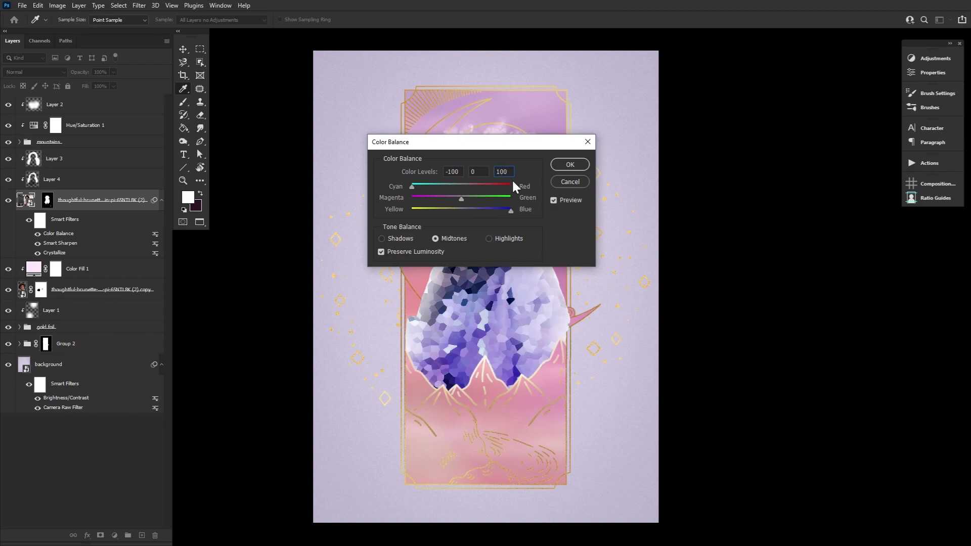
click(570, 165)
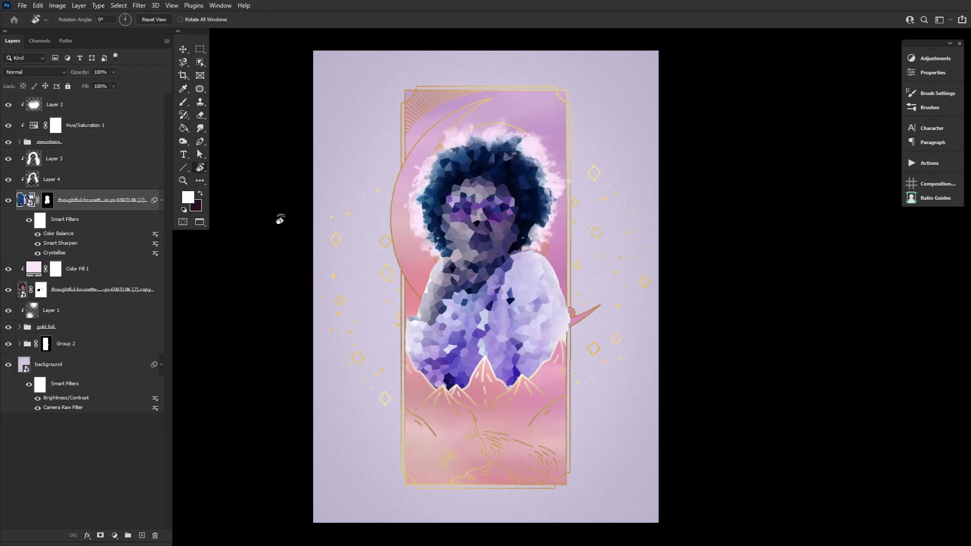
- Inspect the crystal texture up close and compare the portrait with its smart filters hidden and shown
click(183, 180)
double_click(182, 177)
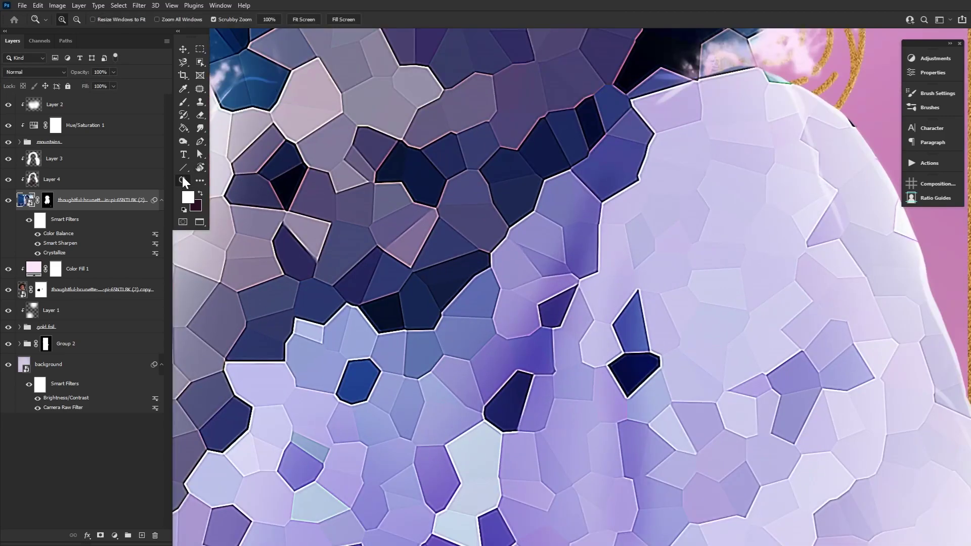
drag(413, 272, 283, 275)
click(282, 275)
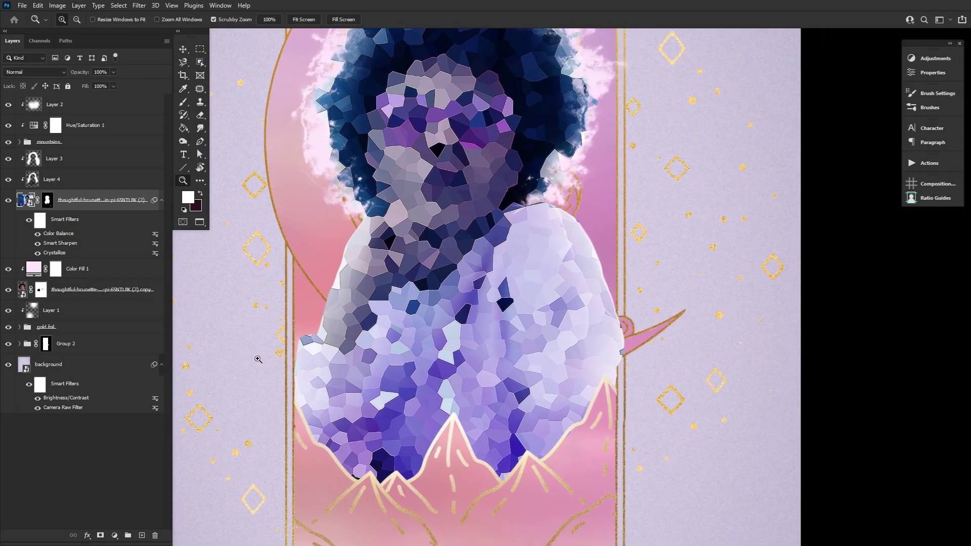
scroll(256, 366, up, 2)
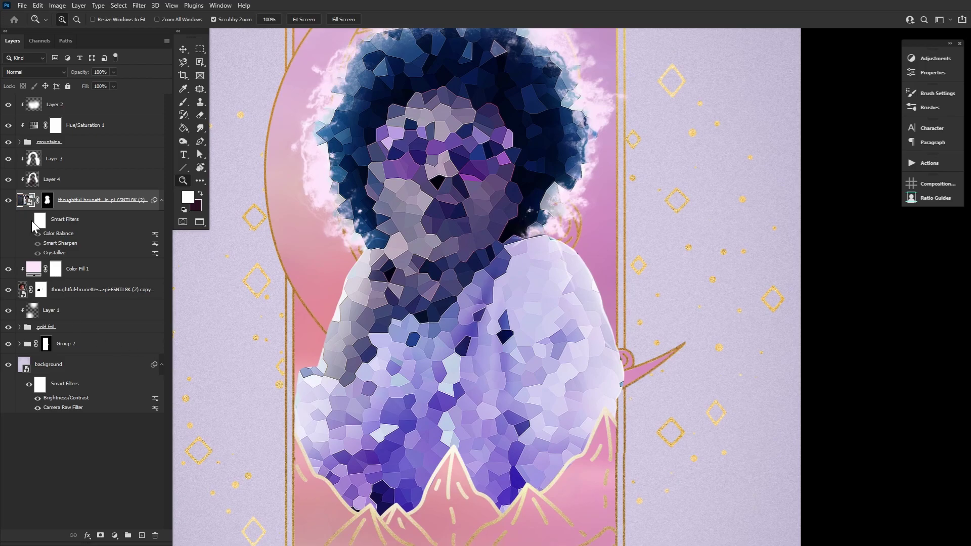
click(31, 220)
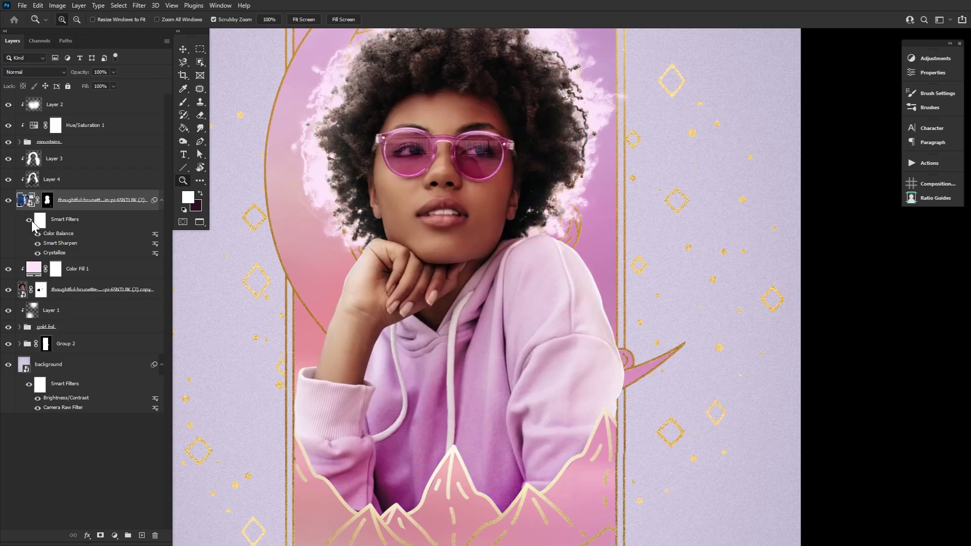
scroll(233, 349, up, 1)
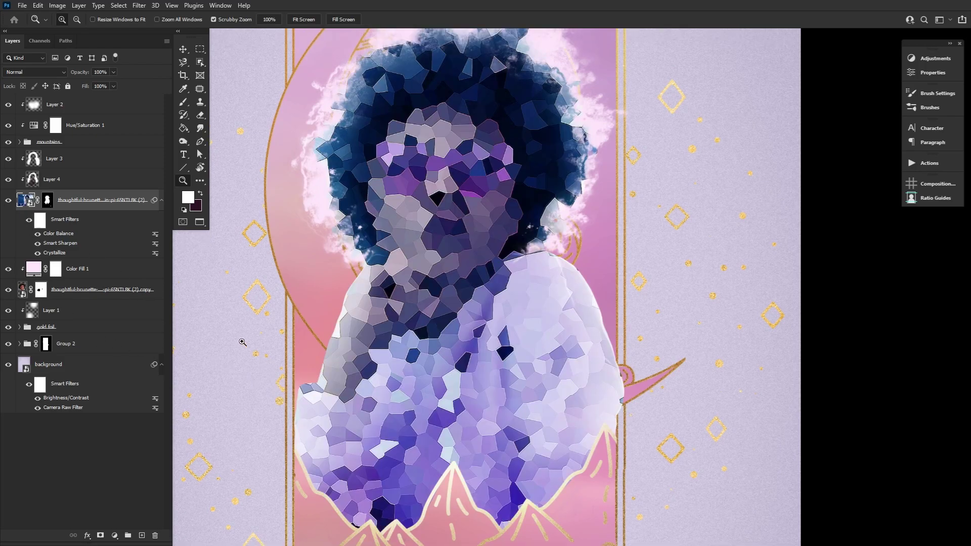
- Add a Brightness/Contrast smart filter to the portrait and increase its contrast
key(r)
click(57, 5)
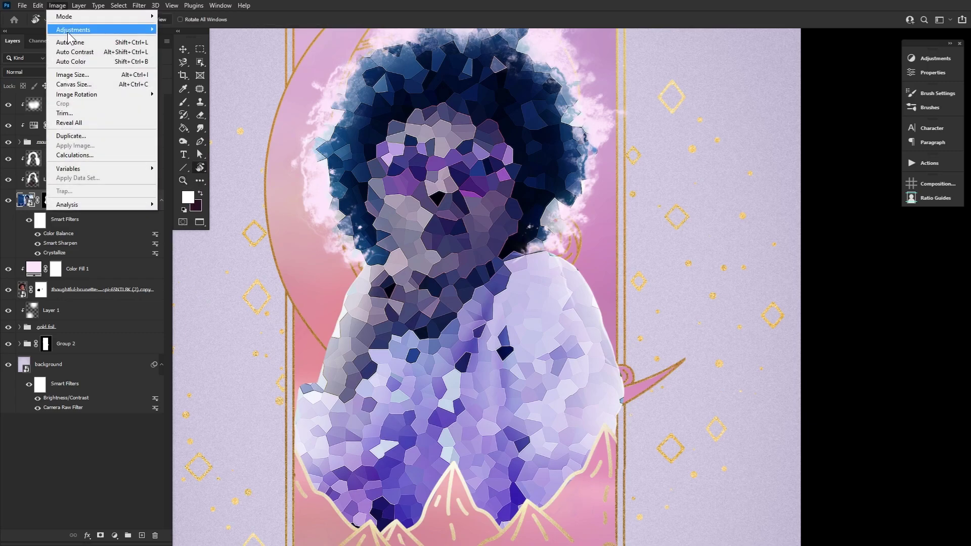
mouse_move(105, 34)
click(183, 30)
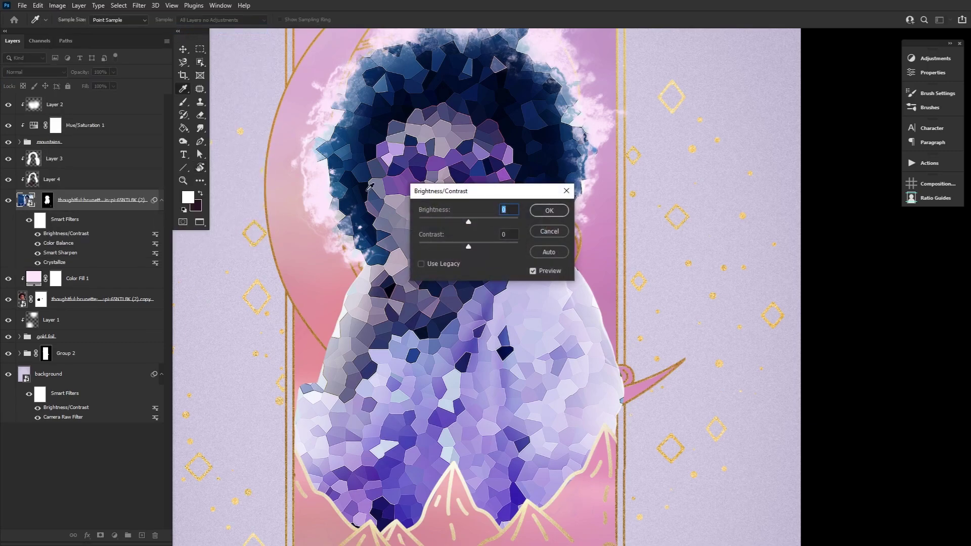
drag(466, 222, 560, 259)
click(549, 211)
key(r)
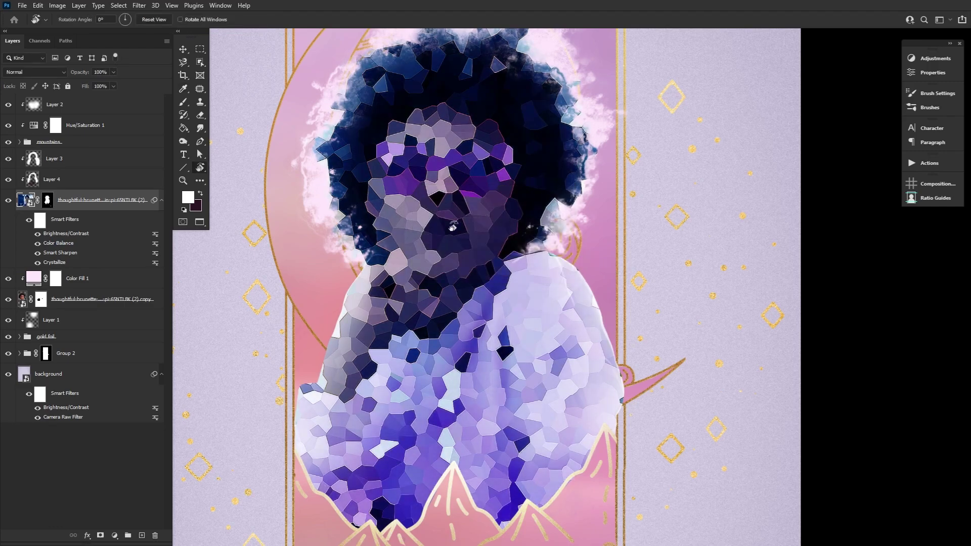
- Fill the portrait's smart filter mask with black and paint white on it to bring crystals back along the hoodie's lower edge
key(d)
key(alt+BackSpace)
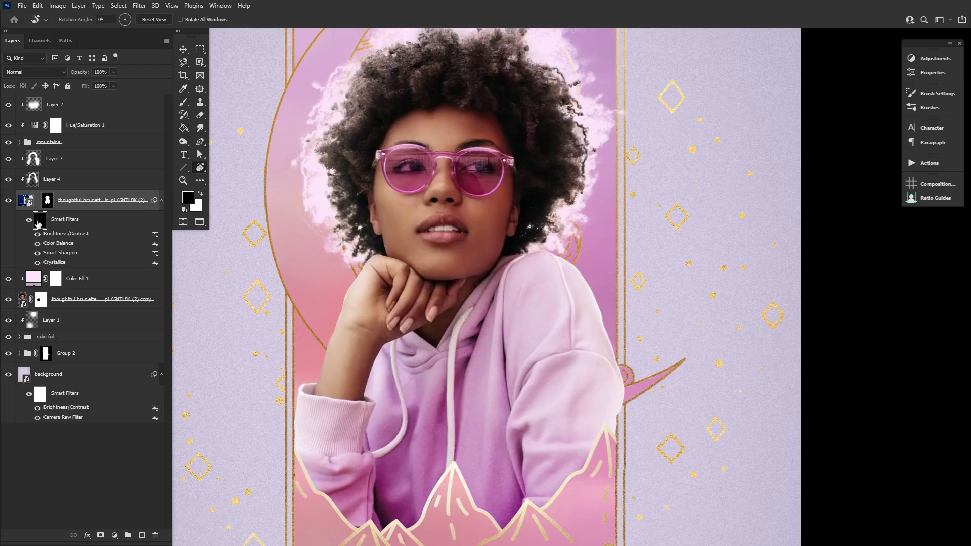
right_click(197, 170)
click(236, 168)
mouse_move(389, 390)
mouse_down()
mouse_move(380, 255)
mouse_move(308, 361)
mouse_up()
click(183, 181)
click(433, 339)
key(b)
key(x)
mouse_move(529, 407)
mouse_down()
mouse_move(548, 349)
mouse_move(478, 450)
mouse_move(523, 380)
mouse_up()
drag(353, 417, 528, 420)
mouse_move(302, 354)
mouse_down()
mouse_move(364, 458)
mouse_move(259, 307)
mouse_up()
drag(316, 372, 337, 455)
- Shape the crystal patch on the sleeve below the resting hand with a smaller brush, alternating white and black on the filter mask
key(bracketleft)
key(bracketleft)
key(bracketleft)
key(bracketleft)
key(bracketleft)
key(bracketleft)
drag(273, 293, 320, 370)
key(x)
drag(348, 402, 266, 426)
key(x)
key(x)
mouse_move(241, 378)
mouse_down()
mouse_move(172, 412)
mouse_move(297, 345)
mouse_up()
- Paint a tall crystal cluster beside the central mountain peak and fill the valley patch on the hoodie with a larger brush
key(x)
key(bracketright)
key(bracketright)
key(bracketright)
key(bracketright)
key(bracketright)
drag(448, 283, 493, 451)
drag(324, 399, 369, 429)
key(x)
key(x)
mouse_move(467, 309)
mouse_down()
mouse_move(473, 364)
mouse_move(438, 364)
mouse_up()
- Paint crystals along the other sleeve's outer edge and refine the patch borders with a smaller brush in white and black
key(bracketleft)
key(bracketleft)
key(bracketleft)
key(bracketleft)
key(bracketleft)
key(x)
drag(515, 433, 509, 394)
key(x)
drag(525, 419, 540, 365)
drag(626, 295, 598, 303)
key(x)
drag(626, 259, 638, 246)
key(x)
key(x)
mouse_move(660, 223)
mouse_down()
mouse_move(650, 213)
mouse_move(639, 228)
mouse_up()
key(x)
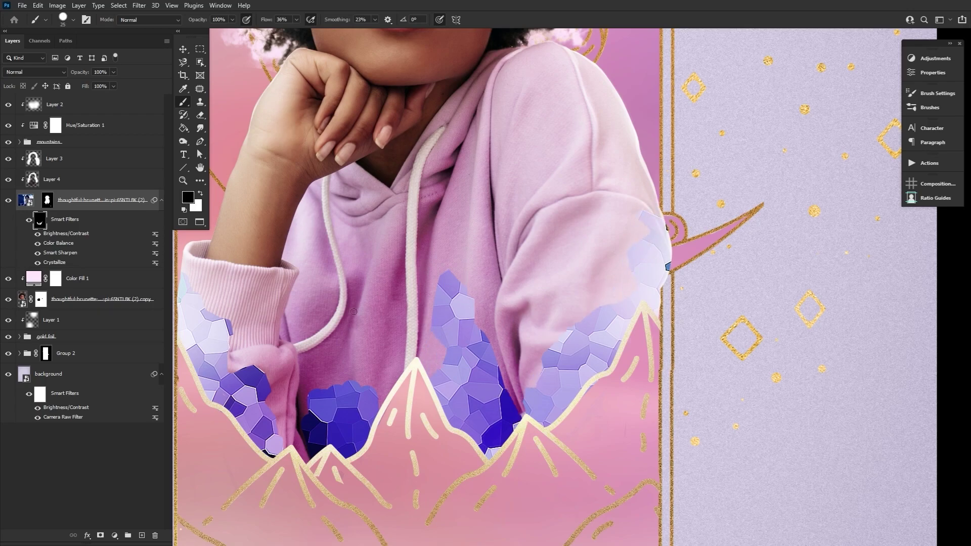
drag(352, 382, 319, 393)
key(x)
- Paint white on the filter mask over both sunglass lenses to reveal the crystal texture inside the frames
drag(354, 303, 291, 405)
drag(384, 126, 455, 465)
key(bracketright)
key(bracketright)
key(bracketright)
key(bracketright)
mouse_move(438, 278)
mouse_down()
mouse_move(454, 278)
mouse_move(557, 405)
mouse_up()
mouse_move(475, 328)
mouse_down()
mouse_move(482, 300)
mouse_move(516, 344)
mouse_up()
key(x)
mouse_move(524, 337)
mouse_down()
mouse_move(493, 358)
mouse_move(456, 308)
mouse_up()
key(x)
drag(481, 414, 508, 450)
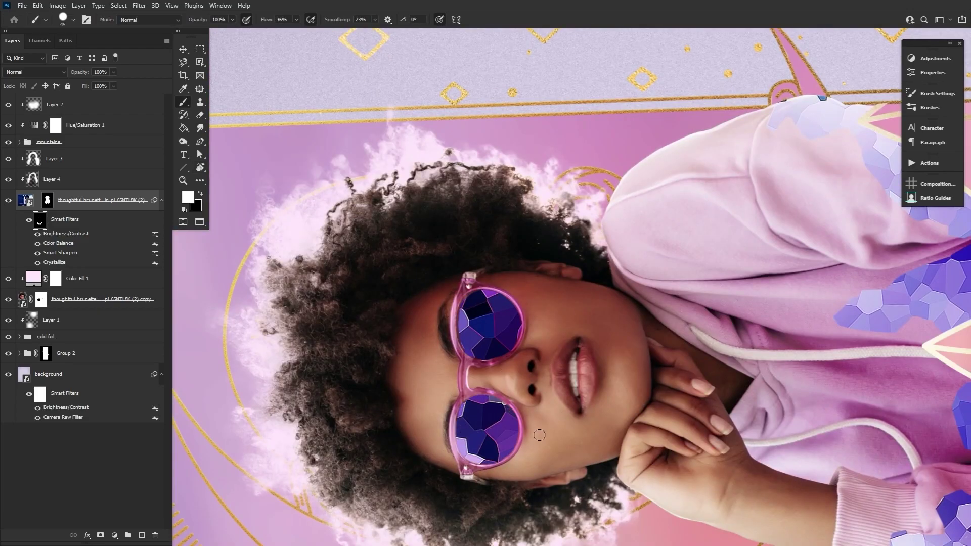
- Touch up the lens crystals along the upper rim with a smaller brush and make the portrait image active
key(x)
key(bracketleft)
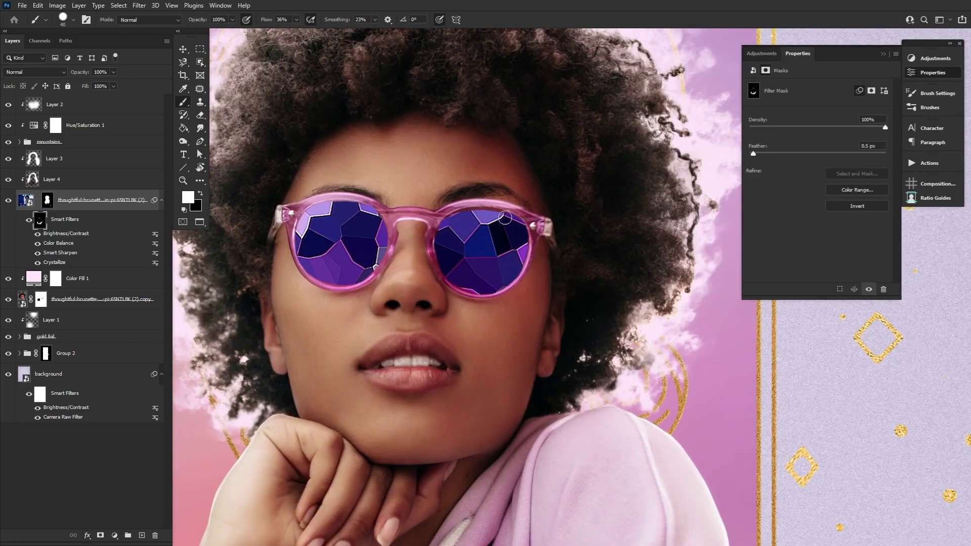
drag(504, 217, 455, 215)
key(z)
drag(466, 261, 385, 266)
click(26, 199)
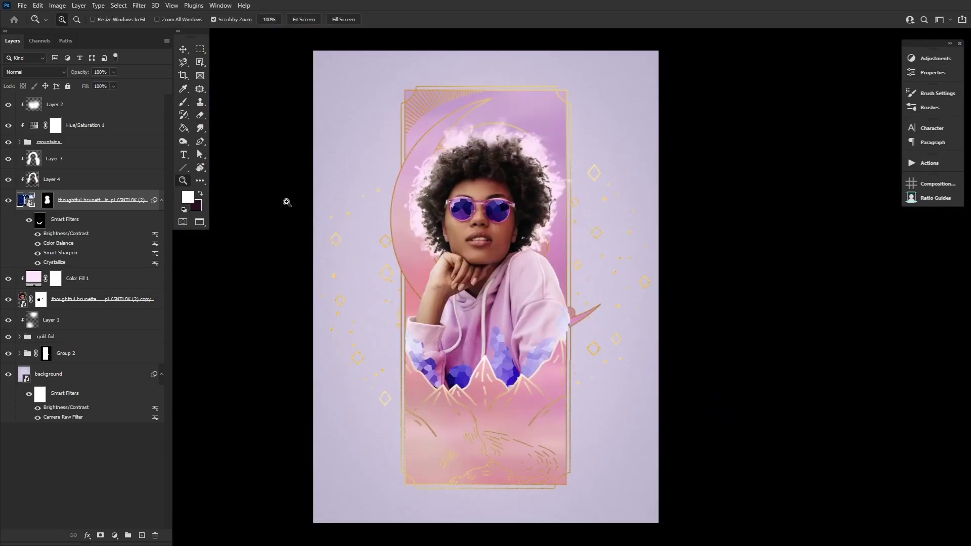
- Add a new clipped layer above Layer 3 and set its blend mode to Overlay
key(r)
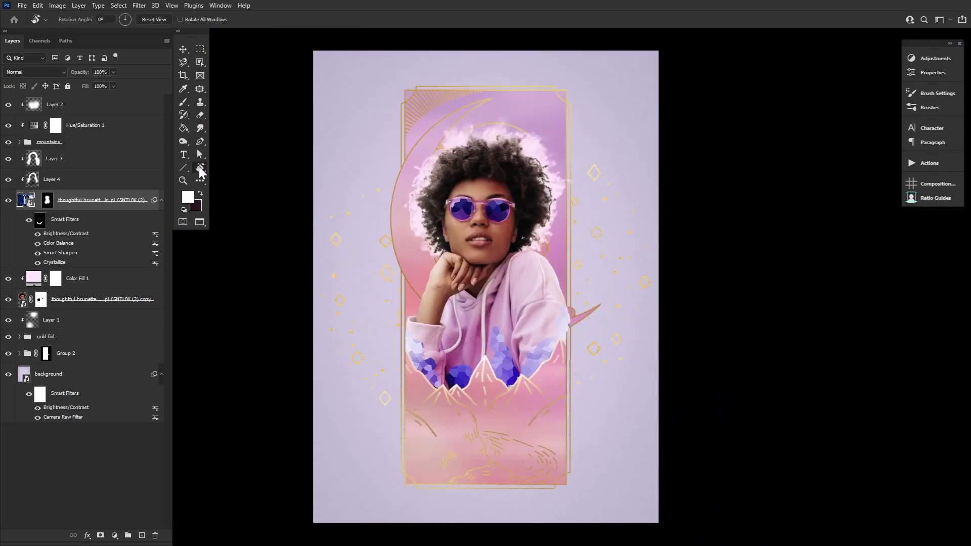
click(104, 166)
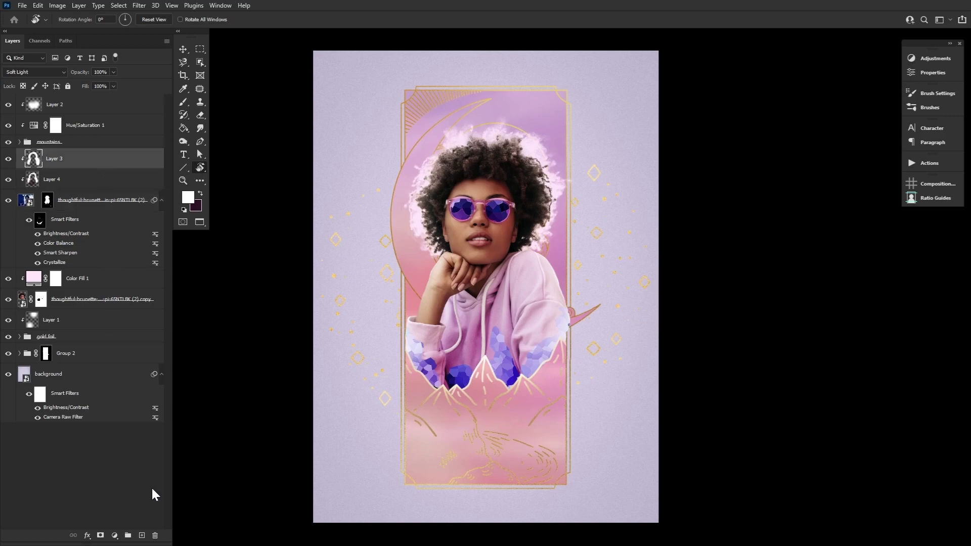
click(142, 535)
alt+click(106, 167)
click(50, 71)
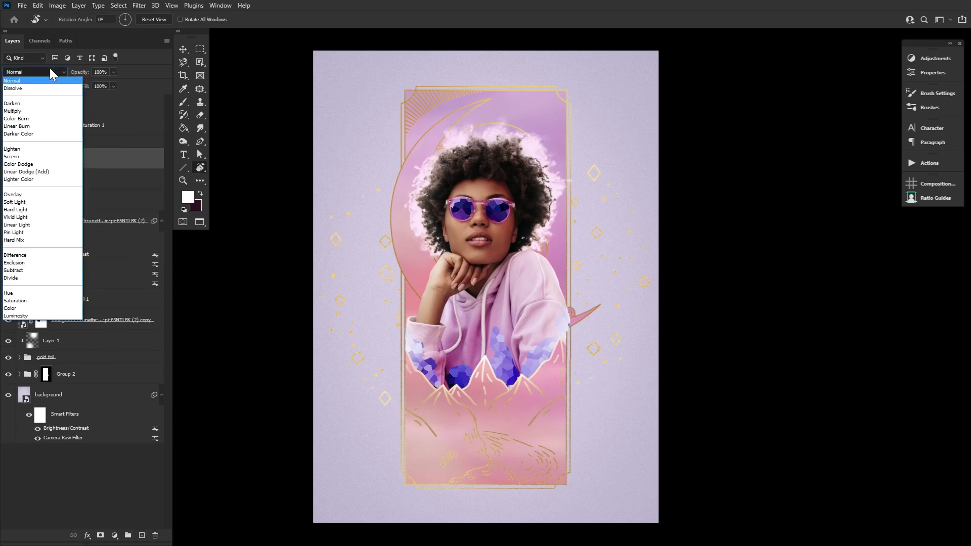
click(46, 194)
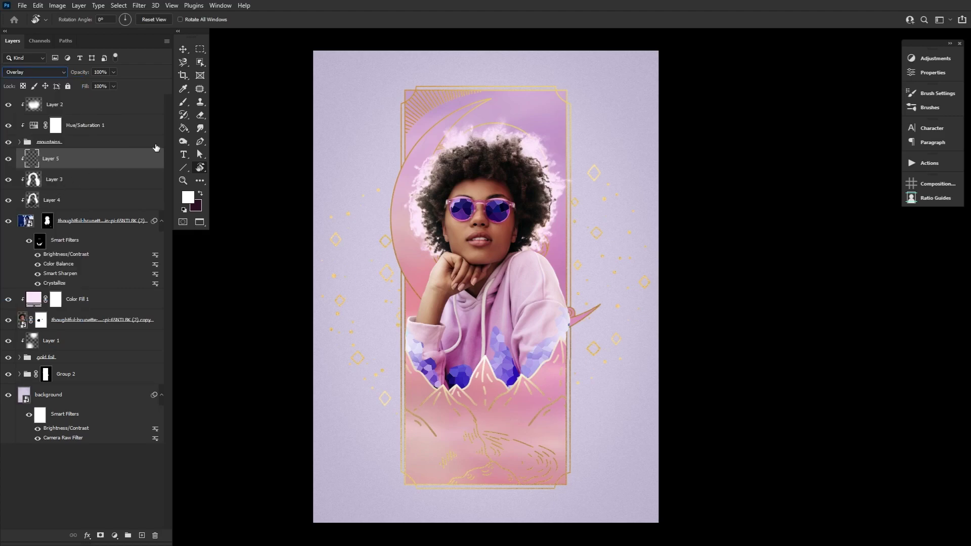
- Paint white highlights on the hoodie's crystal facets on the Overlay layer and set the layer opacity to 76%
click(183, 181)
mouse_move(529, 249)
mouse_down()
mouse_move(546, 243)
mouse_move(544, 264)
mouse_up()
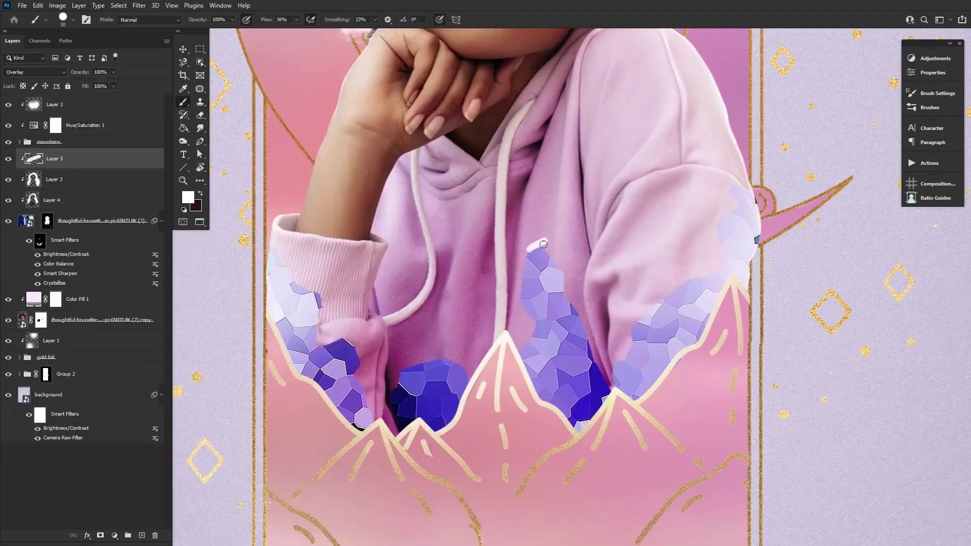
key(ctrl+z)
drag(529, 281, 531, 290)
drag(534, 325, 546, 331)
drag(304, 273, 404, 308)
drag(404, 308, 351, 271)
drag(501, 364, 503, 384)
drag(488, 360, 470, 362)
drag(759, 228, 544, 313)
drag(554, 301, 561, 319)
click(200, 128)
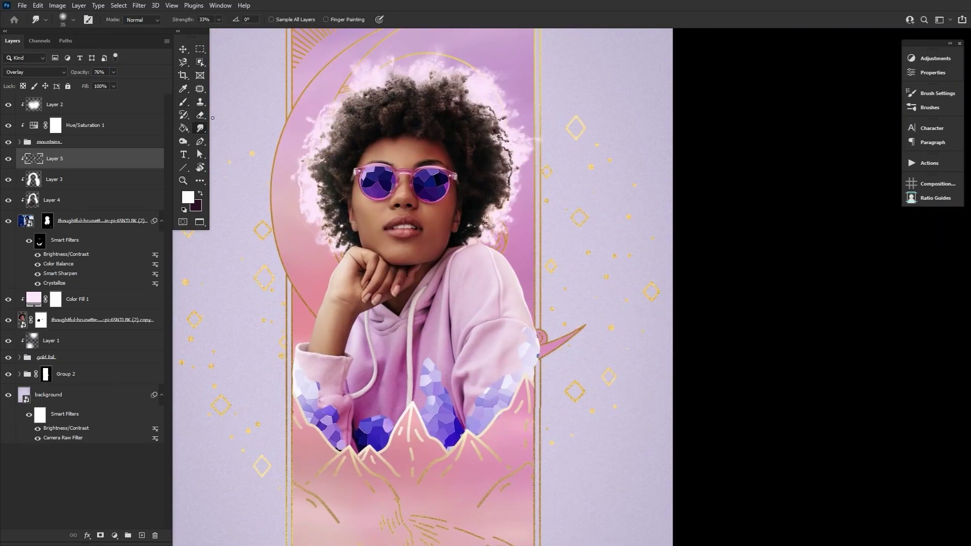
key(e)
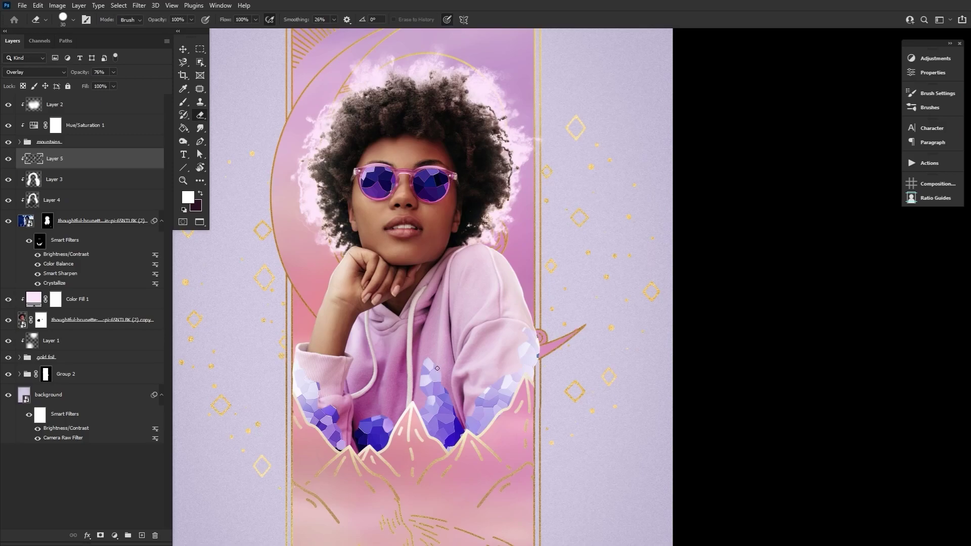
scroll(396, 423, up, 3)
key(b)
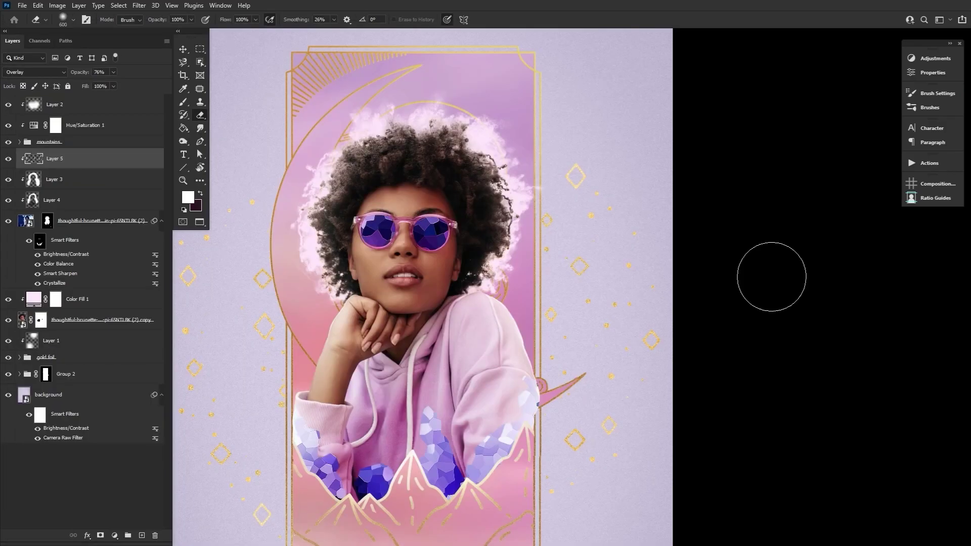
- Brighten individual crystal facets in both sunglass lenses by outlining them and painting white on the Overlay layer
key(l)
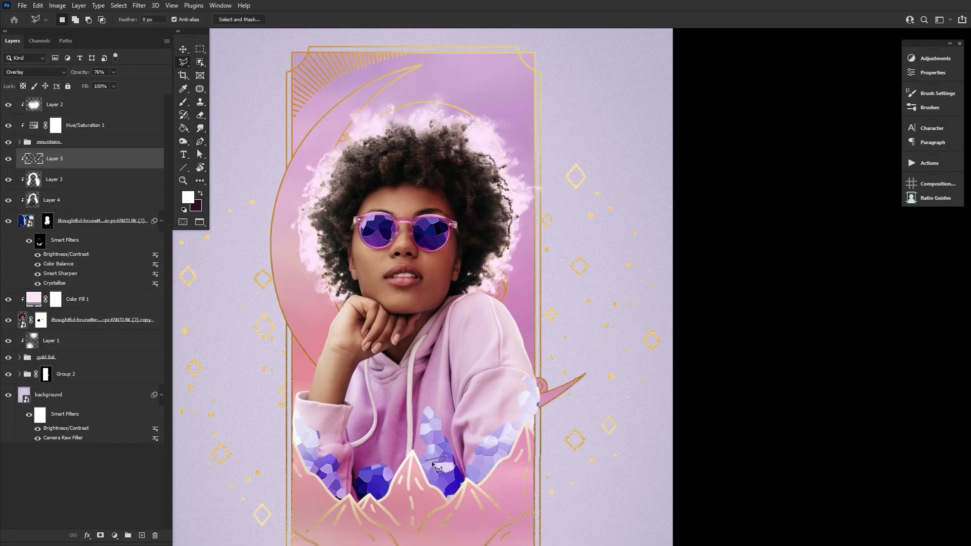
key(ctrl+space)
click(394, 191)
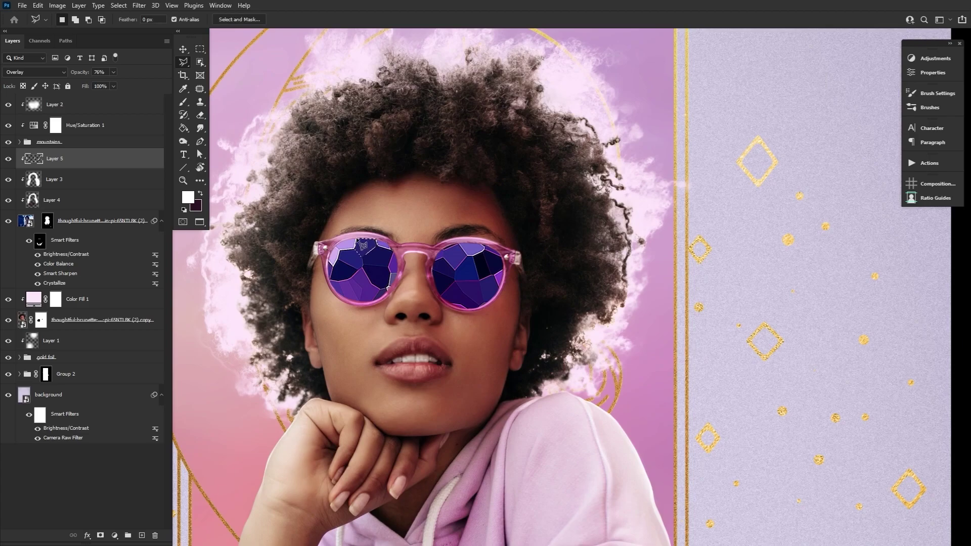
key(b)
click(364, 247)
key(l)
key(b)
click(452, 255)
key(l)
click(452, 304)
click(493, 276)
key(b)
click(472, 289)
key(l)
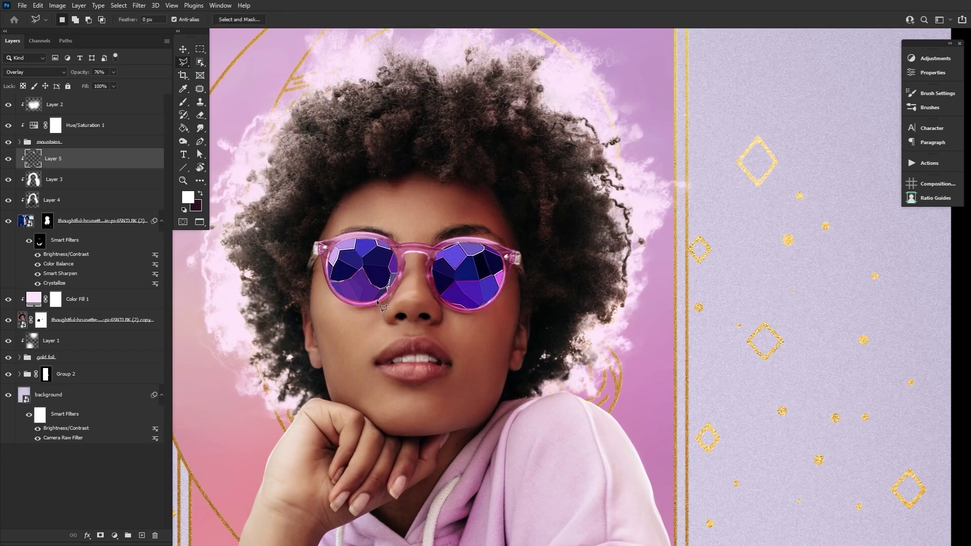
key(m)
click(40, 241)
click(53, 158)
- Place the pastel sky image above the highlight layer and position it over the woman's face
key(z)
alt+click(553, 335)
scroll(554, 336, down, 1)
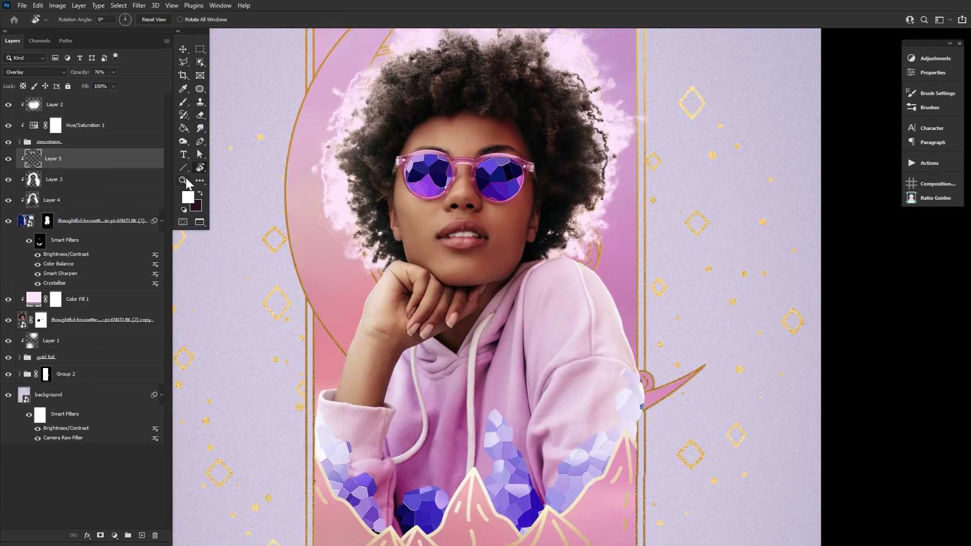
alt+click(382, 238)
alt+click(382, 238)
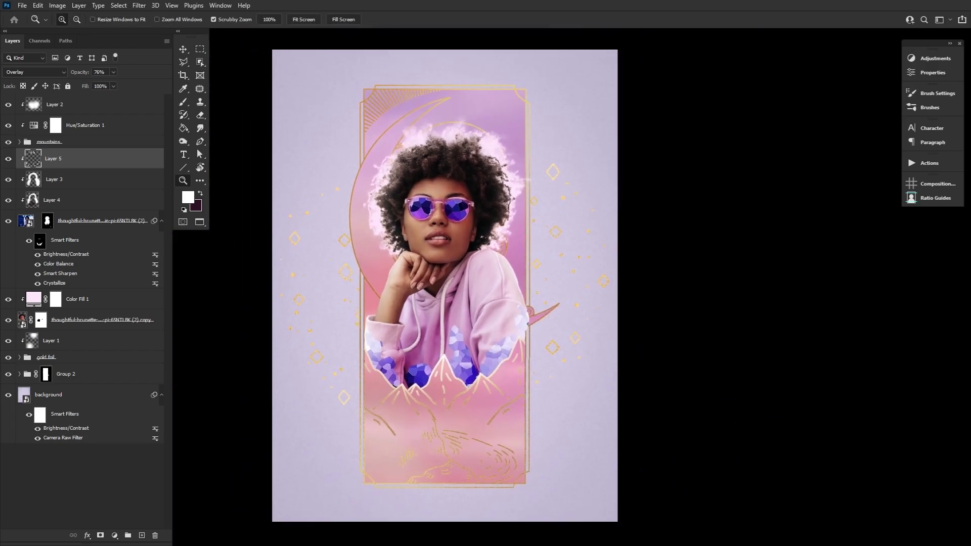
drag(216, 292, 431, 262)
drag(441, 171, 444, 286)
drag(451, 305, 455, 192)
click(501, 19)
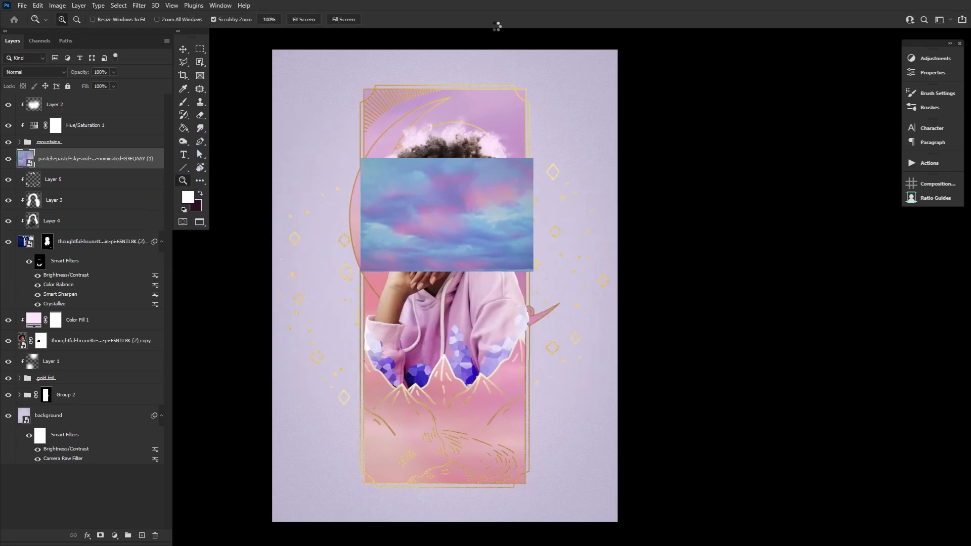
- Set the sky layer's blend mode to Screen and hide it with an inverted, all-black layer mask
click(41, 71)
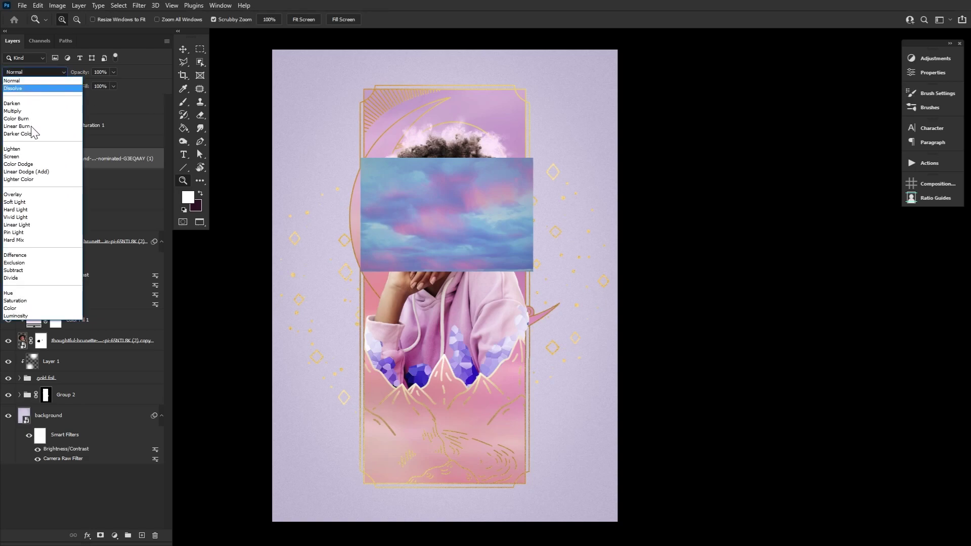
click(29, 157)
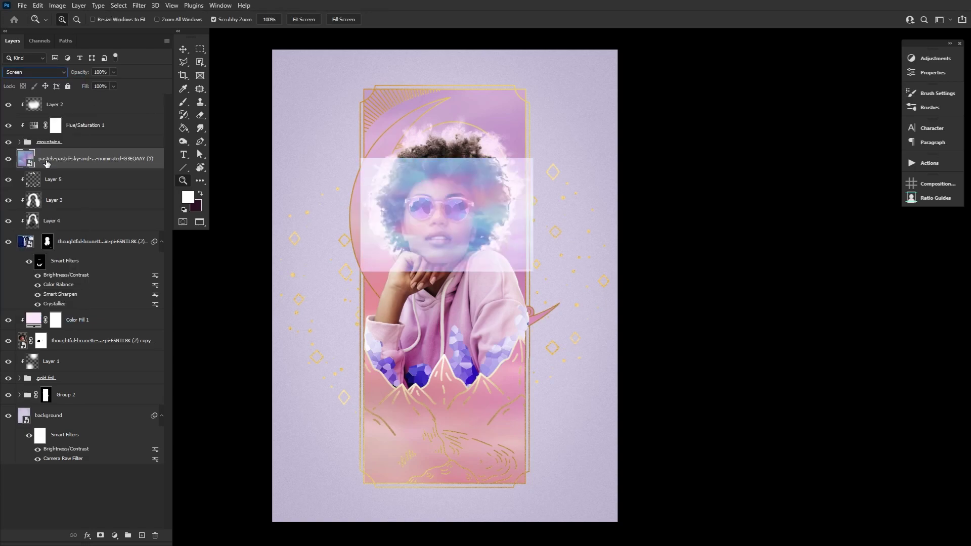
click(101, 535)
key(ctrl+i)
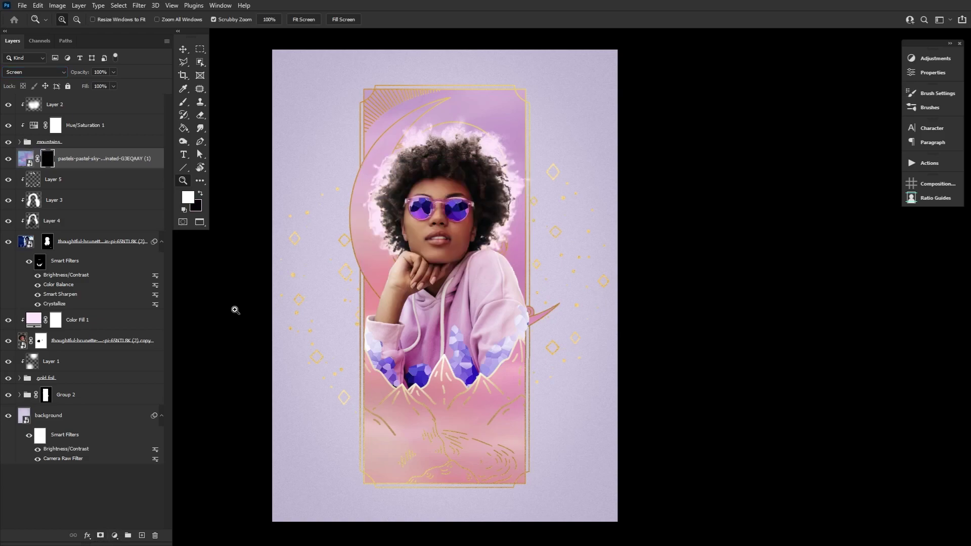
- Paint white on the sky layer's mask over both sunglass lenses to reveal the pastel reflection
drag(441, 205, 473, 206)
key(b)
drag(392, 200, 416, 223)
drag(457, 200, 477, 221)
key(z)
drag(428, 184, 460, 184)
key(b)
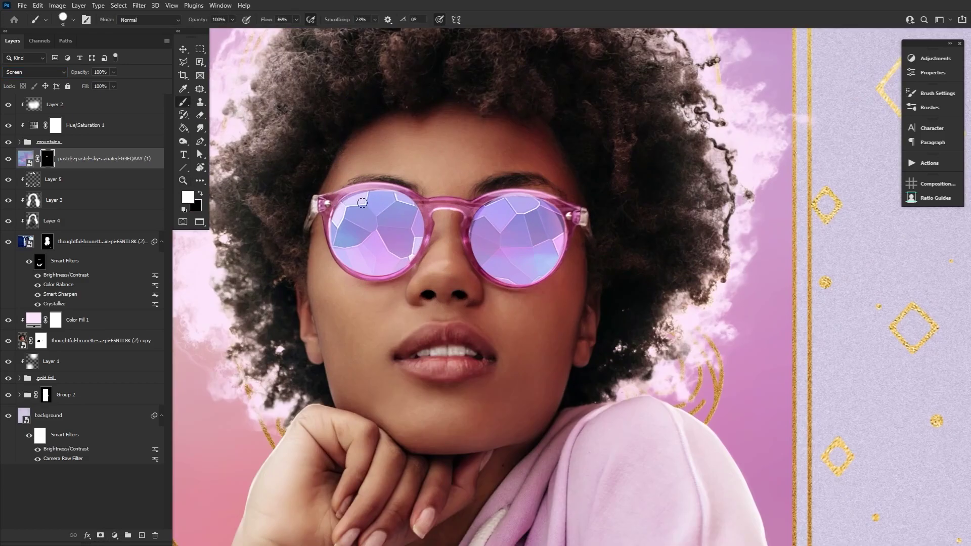
mouse_move(347, 203)
mouse_down()
mouse_move(415, 246)
mouse_move(479, 157)
mouse_move(533, 192)
mouse_move(659, 232)
mouse_up()
- Clean up the sky mask around the lens rims with black, turning the canvas as needed and restoring the full view
key(r)
key(x)
key(b)
key(r)
drag(487, 329, 599, 378)
key(b)
key(r)
drag(350, 199, 337, 324)
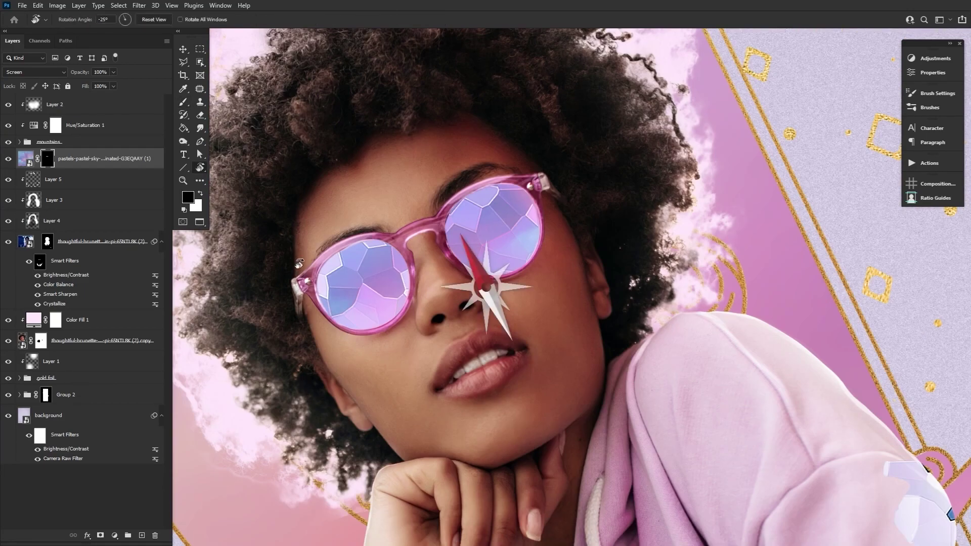
double_click(200, 167)
key(ctrl+0)
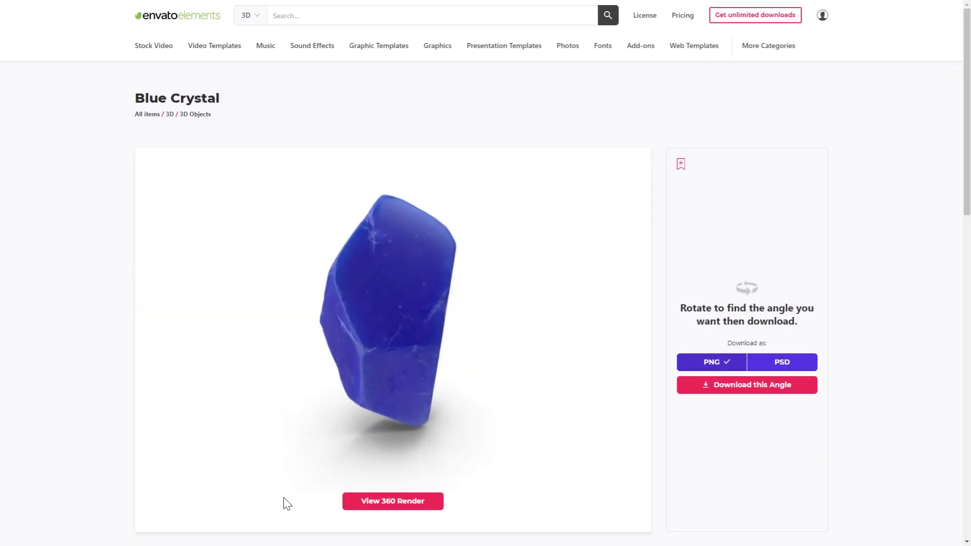
- On the Envato Elements Blue Crystal page, rotate the 360 render to another angle and choose PSD as the download format
click(399, 501)
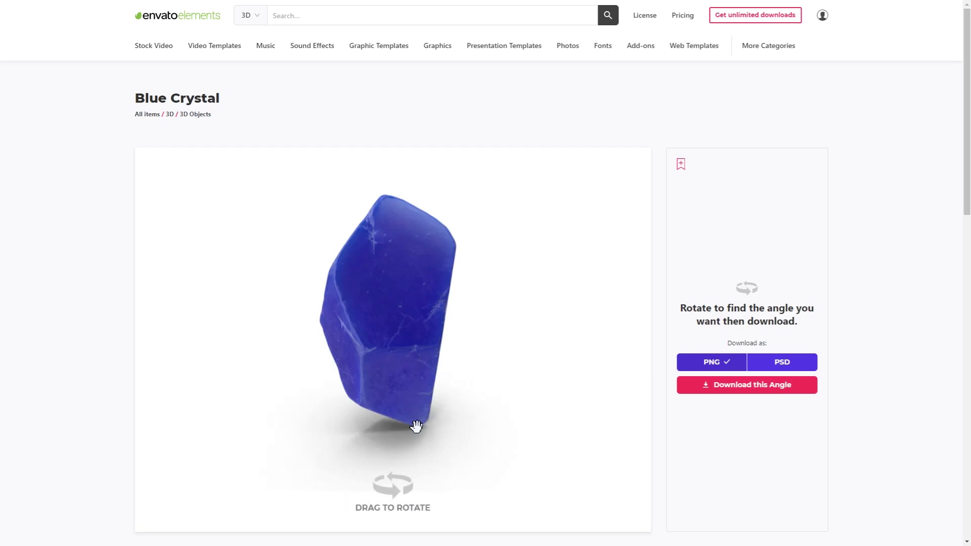
drag(379, 336, 478, 340)
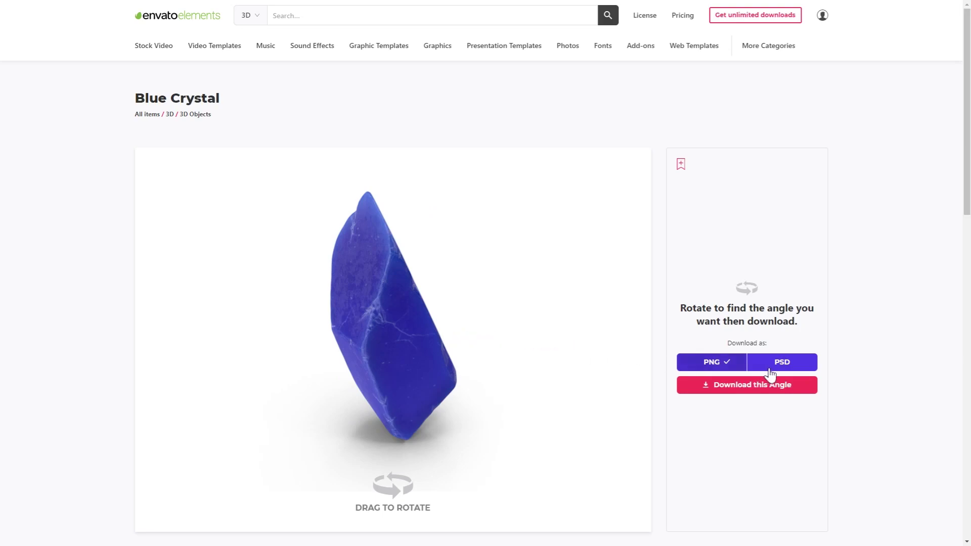
click(798, 369)
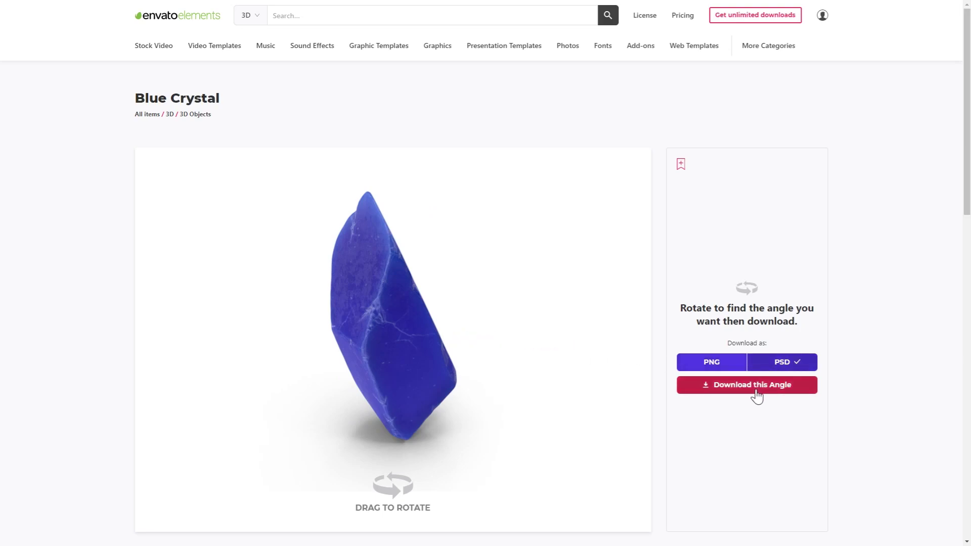
mouse_move(474, 378)
mouse_down()
mouse_move(412, 366)
mouse_move(463, 363)
mouse_up()
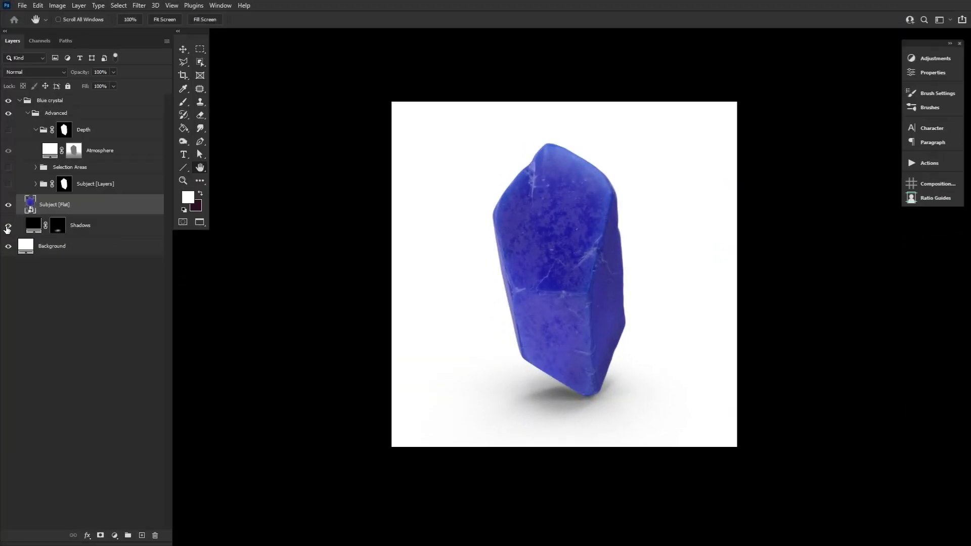
- In the Photoshop crystal document, hide the Shadows and Background layers to isolate the crystal
click(8, 226)
click(8, 246)
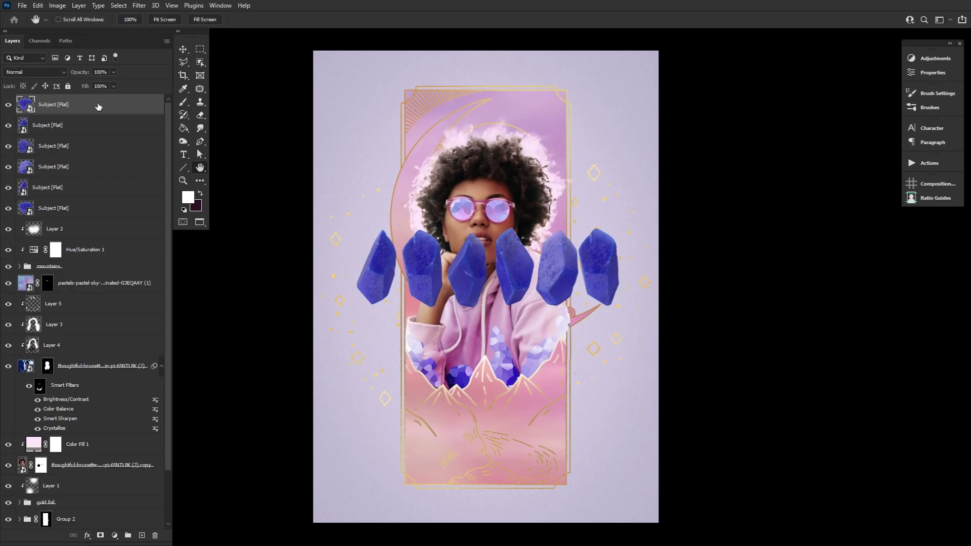
- Select all six crystal layers in the poster, scale them down and park them near the upper-left corner of the artwork
click(183, 48)
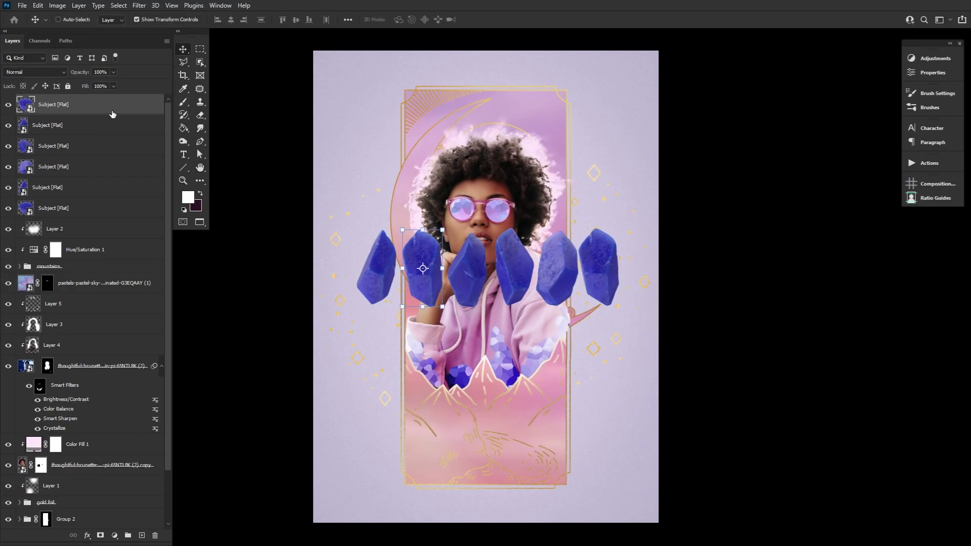
click(114, 128)
click(116, 148)
click(117, 169)
click(119, 192)
click(119, 213)
shift+click(92, 111)
- Move individual crystals from the upper-left corner onto the hoodie and the frame edges, one layer at a time
click(119, 187)
drag(445, 142, 602, 467)
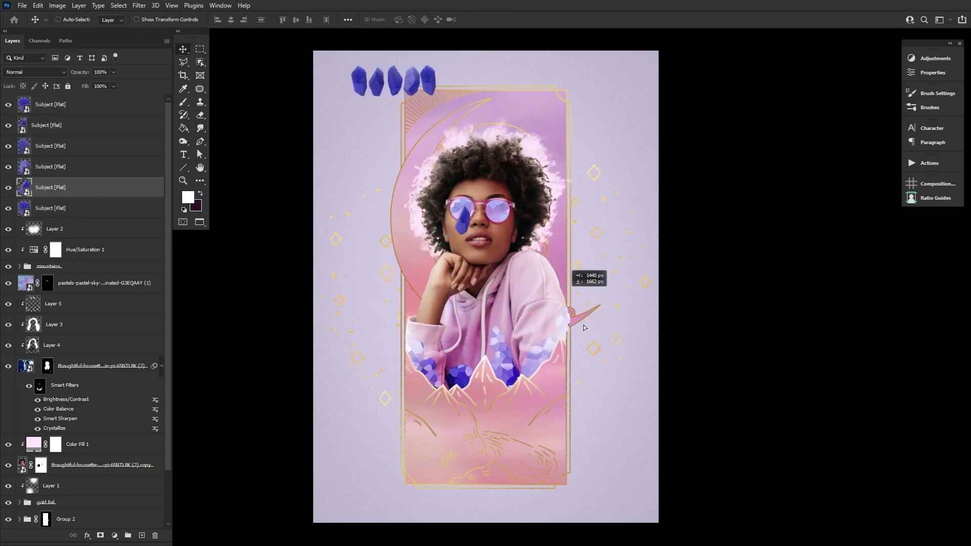
click(121, 169)
drag(475, 83, 463, 276)
click(126, 152)
click(83, 127)
- Bring the remaining parked crystals down to the hoodie and the bottom of the gold frame, confirming their transforms
drag(395, 80, 484, 460)
click(82, 187)
click(82, 208)
drag(428, 80, 489, 422)
click(501, 20)
drag(522, 334, 527, 335)
drag(359, 81, 507, 299)
key(Return)
- Rearrange crystals around the frame's left edge and below the mountains, and delete one unwanted crystal
ctrl+click(560, 117)
drag(496, 423, 521, 384)
drag(400, 271, 400, 247)
drag(400, 272, 345, 216)
click(160, 20)
drag(400, 247, 416, 274)
key(Delete)
- Transform and reposition individual crystal copies along the left and right sides of the frame to vary their look
click(137, 19)
drag(517, 445, 550, 249)
right_click(583, 252)
click(607, 410)
key(Return)
click(98, 150)
drag(400, 271, 419, 283)
click(101, 104)
click(106, 253)
scroll(107, 253, up, 3)
click(101, 145)
right_click(420, 283)
click(448, 443)
key(Return)
- Select all the crystal layers, duplicate them, and flip the copies at a slightly reduced scale across the artwork
click(101, 353)
shift+click(112, 104)
key(ctrl+j)
key(ctrl+t)
drag(586, 192, 557, 476)
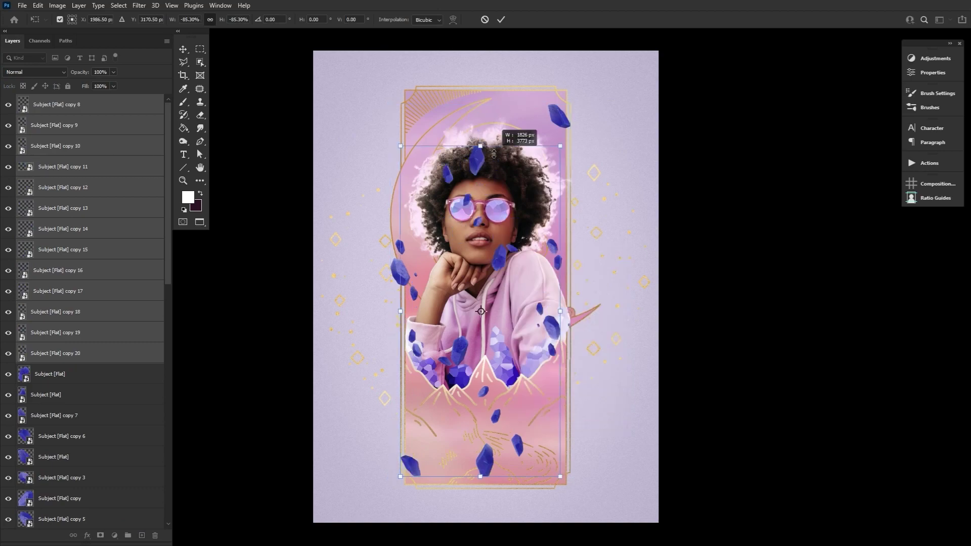
- Place the first duplicated crystals beside the frame and on the hoodie's crystallized edge, one layer at a time
click(101, 332)
drag(572, 259, 795, 278)
click(101, 291)
drag(545, 51, 758, 251)
click(101, 270)
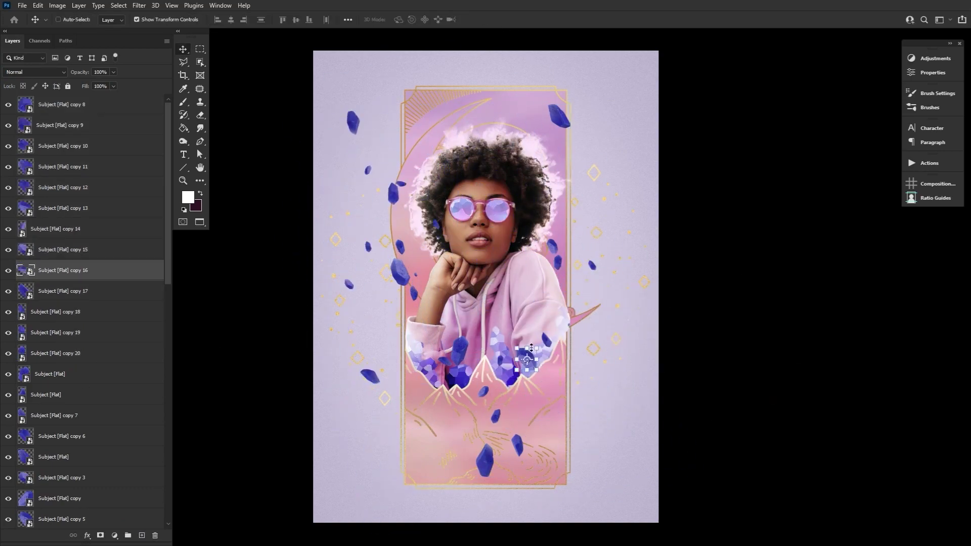
- Work upward from Subject [Flat] copy 15 to copy 9, spreading these crystals around the frame's outer edges
click(73, 250)
click(73, 229)
click(74, 208)
click(73, 187)
click(74, 166)
click(73, 146)
click(73, 125)
drag(466, 279, 464, 263)
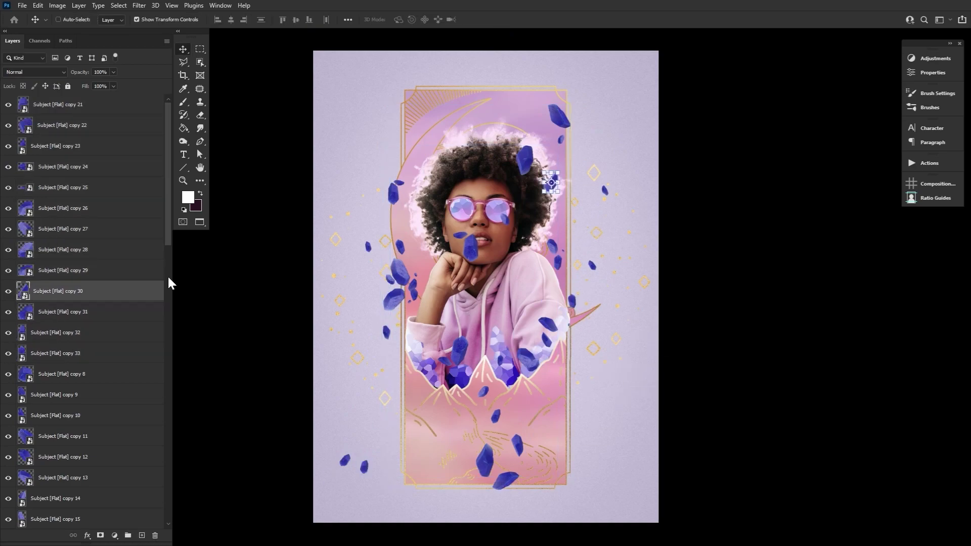
- Move crystals from the second duplicated batch off the portrait, placing a small one at the hoodie's right edge
click(130, 205)
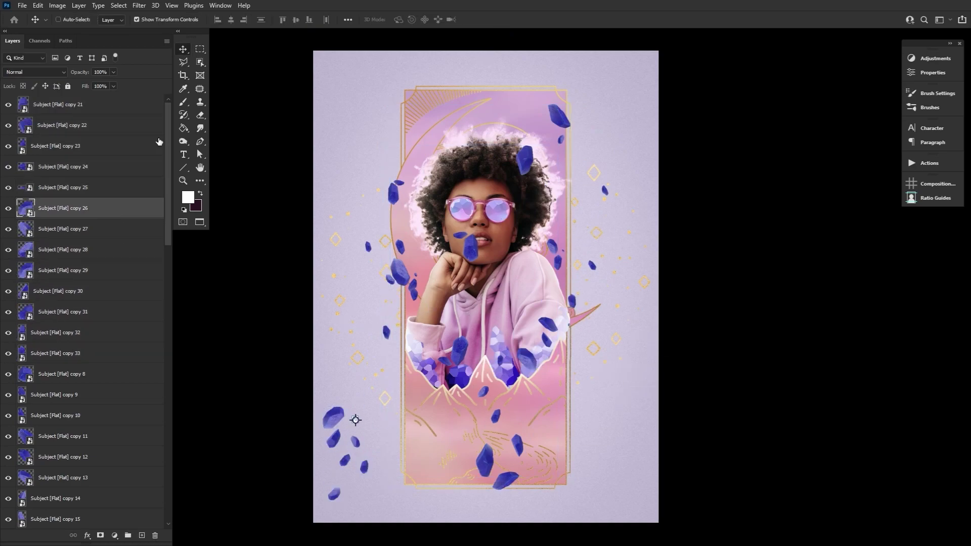
click(130, 146)
click(103, 104)
drag(364, 466, 560, 359)
- Transform and shift the crystals scattered below the mountains in the lower part of the frame
ctrl+click(518, 445)
key(ctrl+t)
key(Return)
ctrl+click(483, 392)
drag(511, 319, 528, 327)
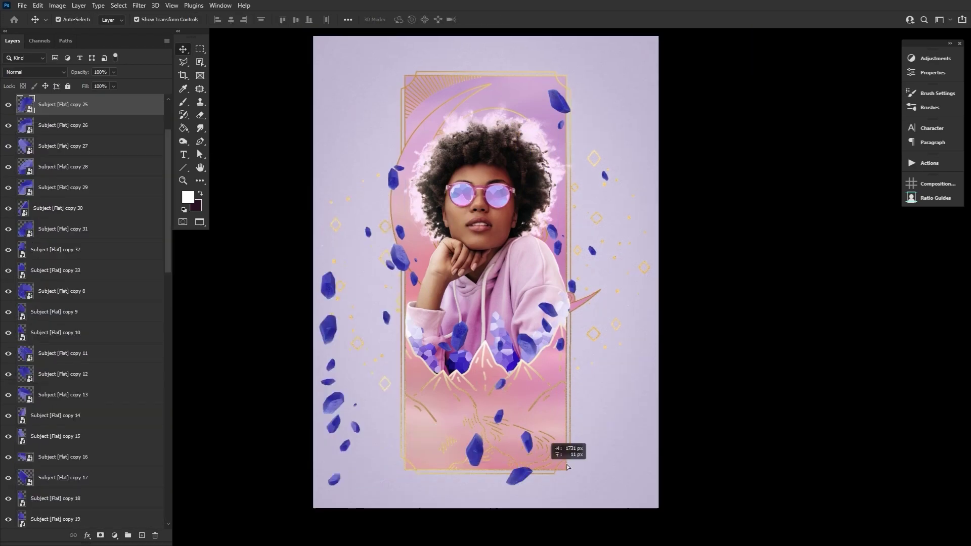
- Step through the crystal layers and move parked crystals from the left margin into the composition around the frame
click(102, 332)
key(alt+bracketright)
key(alt+bracketright)
key(alt+bracketright)
key(alt+bracketright)
drag(353, 412, 383, 169)
key(alt+bracketright)
key(alt+bracketright)
key(alt+bracketright)
drag(442, 530, 622, 427)
- Carry more parked crystals from the left margin toward the frame's right side and transform the last one
key(alt+bracketright)
key(alt+bracketright)
key(alt+bracketright)
drag(484, 461, 635, 445)
key(alt+bracketright)
drag(502, 442, 652, 339)
key(ctrl+t)
key(Return)
- Fine-tune crystals along the right frame edge, on the hoodie and below the mountains, deleting one surplus crystal
click(73, 20)
drag(555, 209, 566, 207)
drag(532, 350, 477, 336)
key(Delete)
drag(499, 416, 500, 416)
drag(500, 384, 486, 397)
drag(522, 350, 527, 350)
drag(549, 313, 502, 368)
drag(486, 399, 486, 397)
- Select all the crystal layers and combine them into one group
click(86, 107)
scroll(86, 304, down, 5)
shift+click(84, 338)
key(ctrl+g)
key(h)
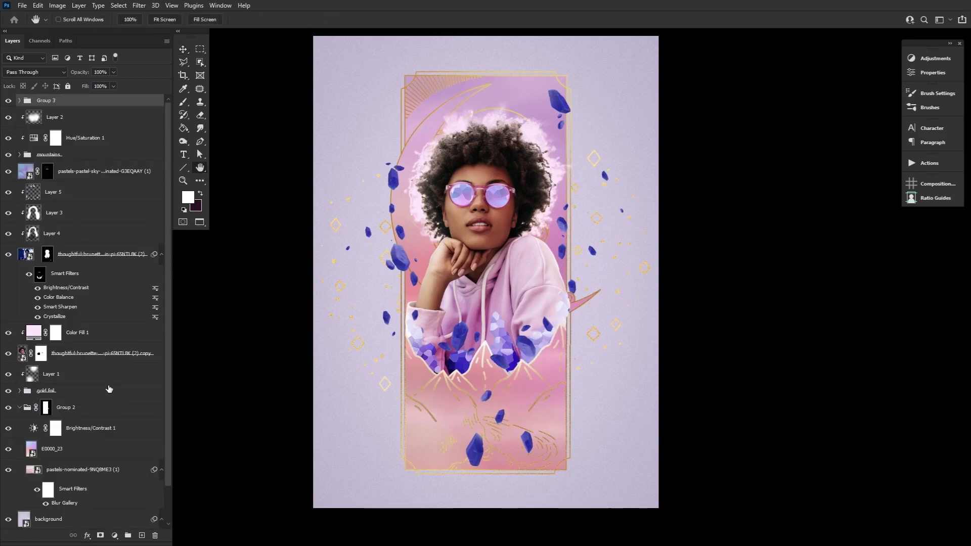
- Give the crystal group a blue 65 px Linear Dodge (Add) Inner Glow and a 38 px Screen Outer Glow
click(87, 535)
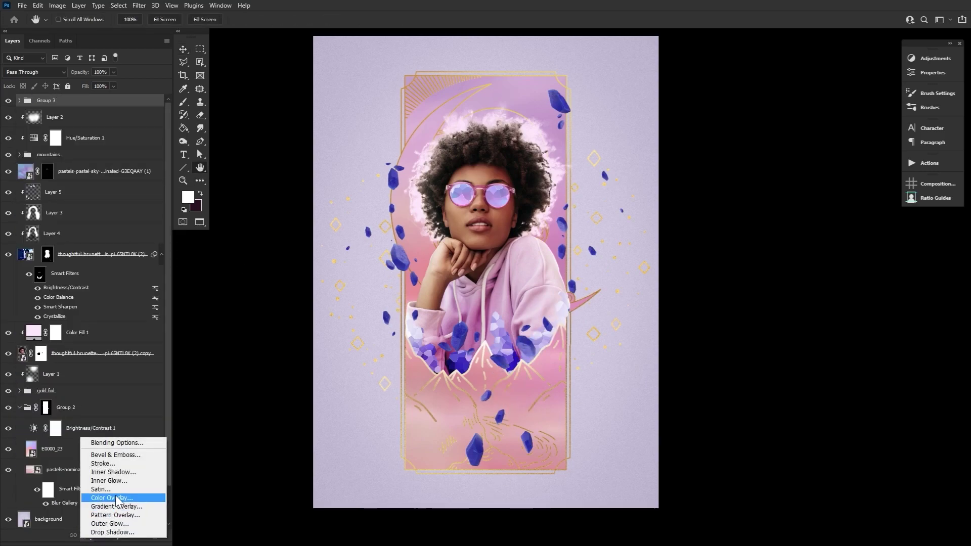
click(135, 478)
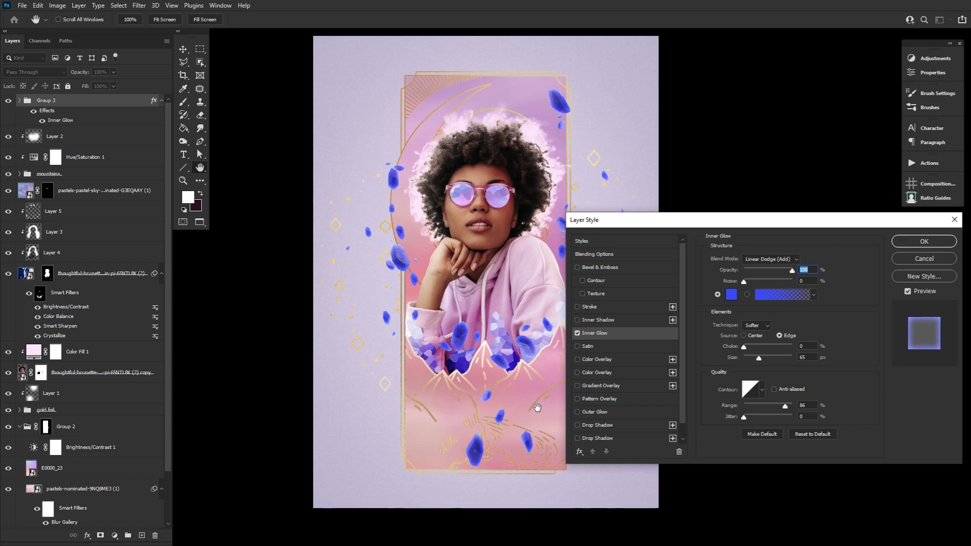
click(578, 411)
click(592, 411)
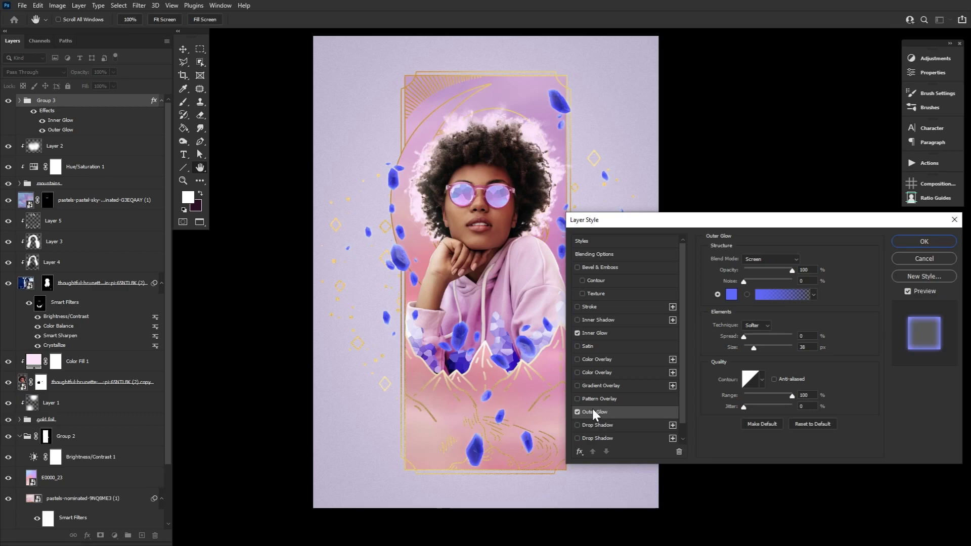
click(903, 242)
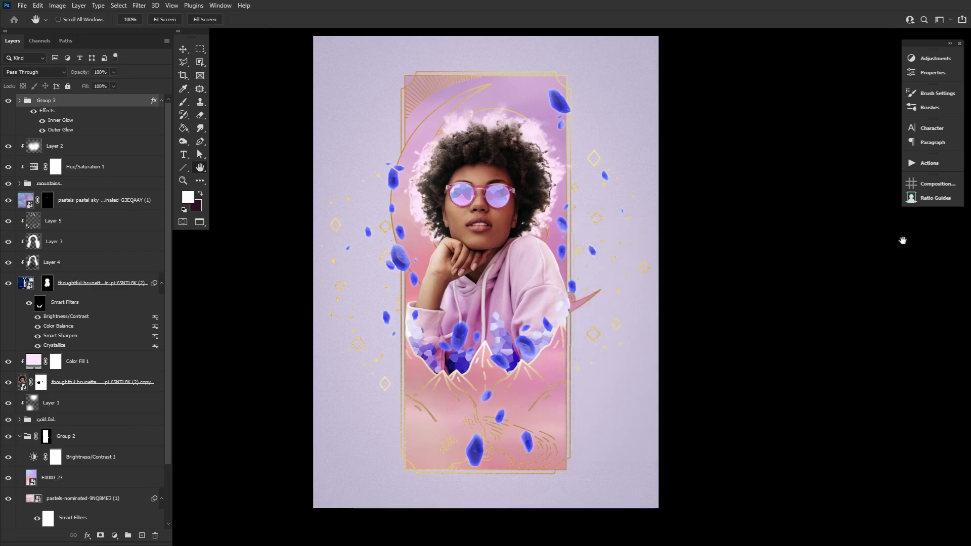
- Add a Brightness/Contrast adjustment with brightness 99 and clip it to the crystal group
click(935, 59)
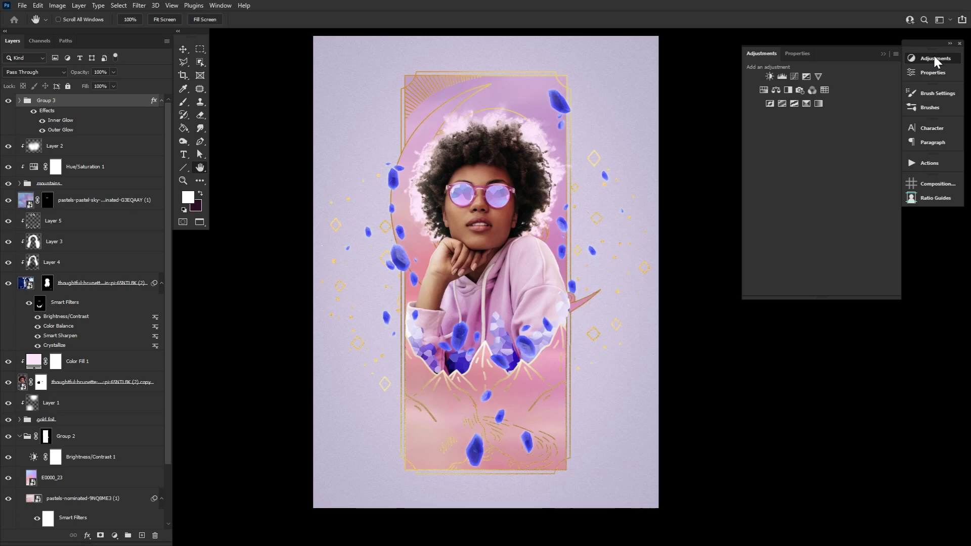
click(770, 77)
drag(817, 114, 863, 114)
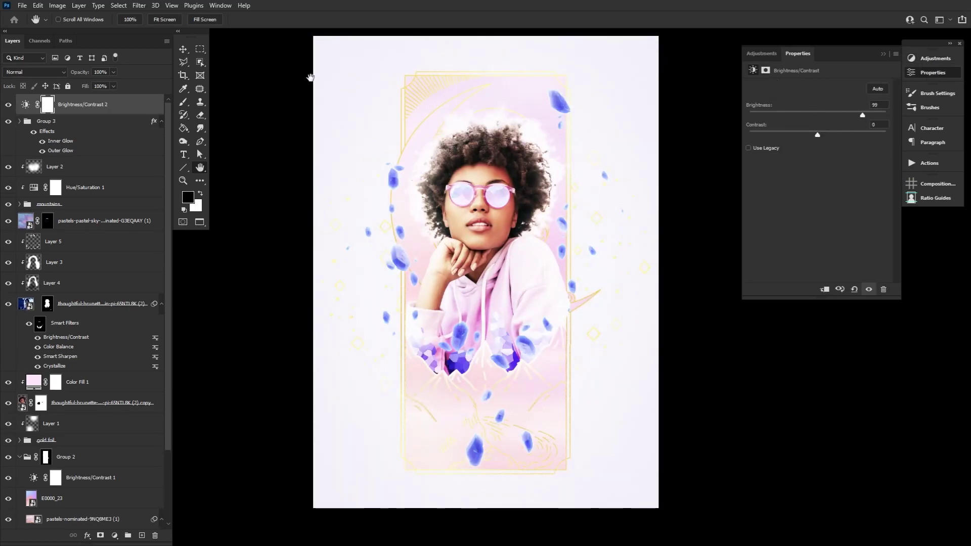
alt+click(107, 113)
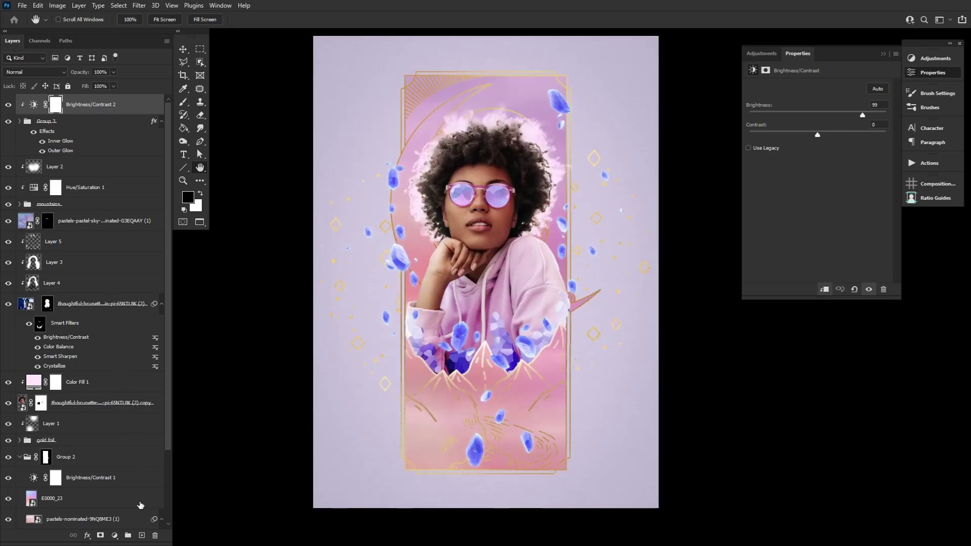
- Create two new empty layers above the crystal brightness adjustment and clip both to the crystal group
click(141, 535)
click(142, 535)
alt+click(102, 133)
- Set Layer 6 to Lighten, give Layer 7 a lightening blend mode, and make Layer 6 active again
click(99, 127)
click(45, 74)
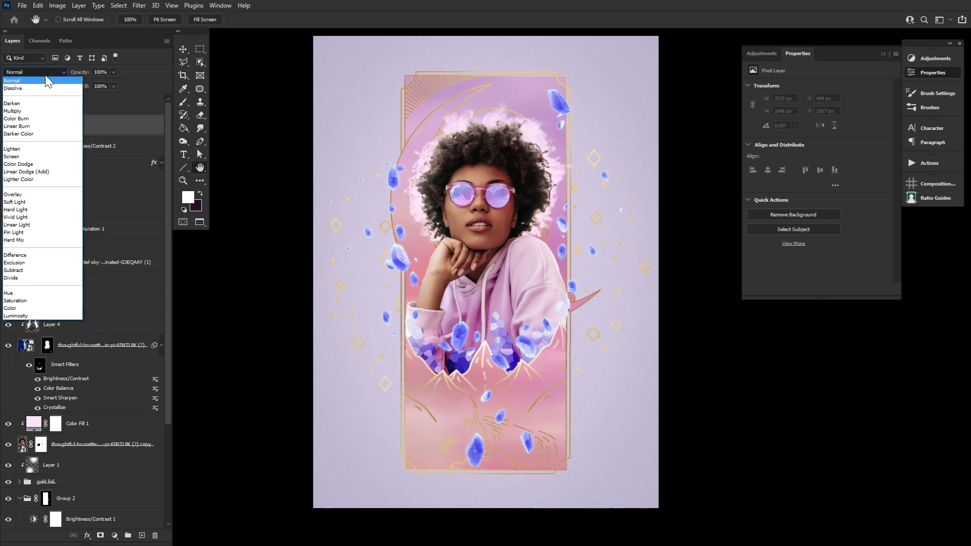
click(31, 149)
click(69, 108)
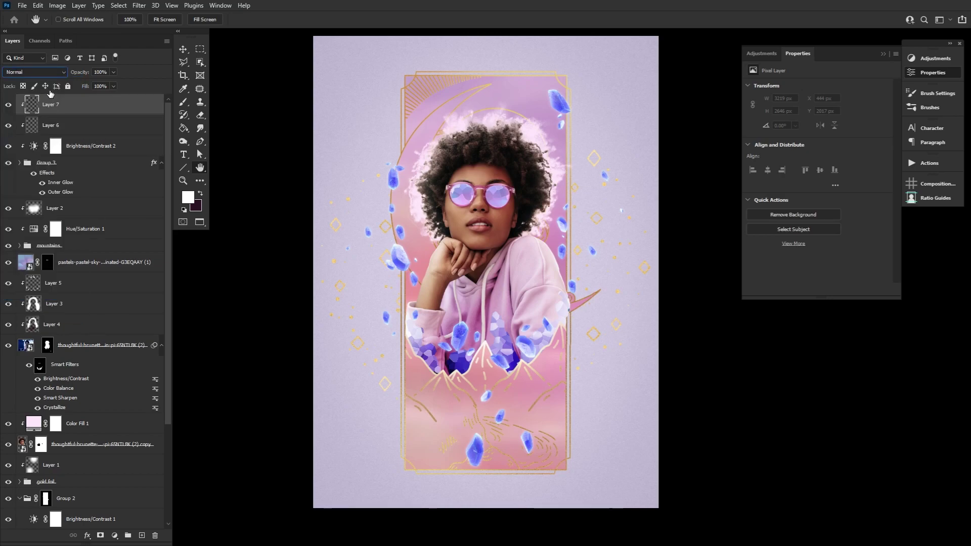
click(44, 73)
click(40, 154)
click(79, 129)
- Change the foreground color to a magenta of about #d851b4
click(188, 198)
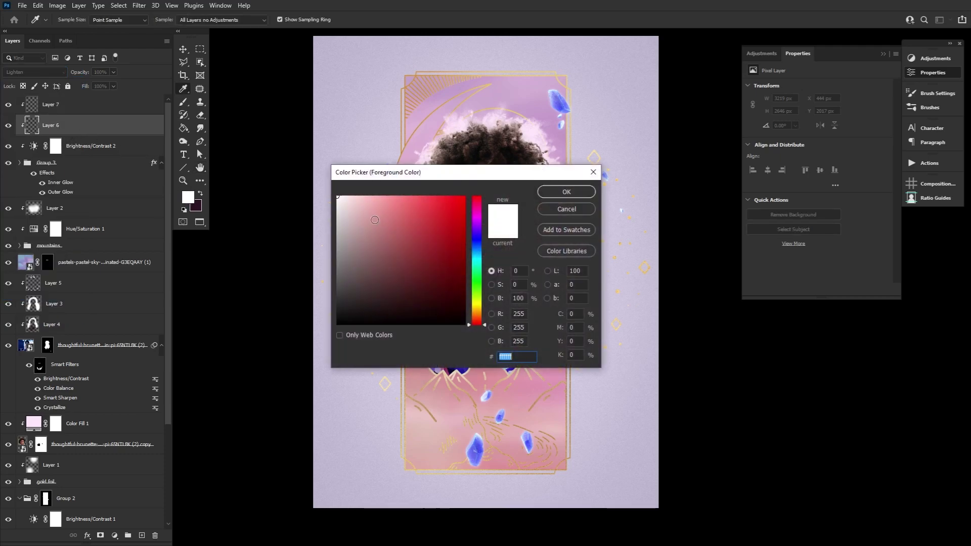
drag(477, 302, 473, 213)
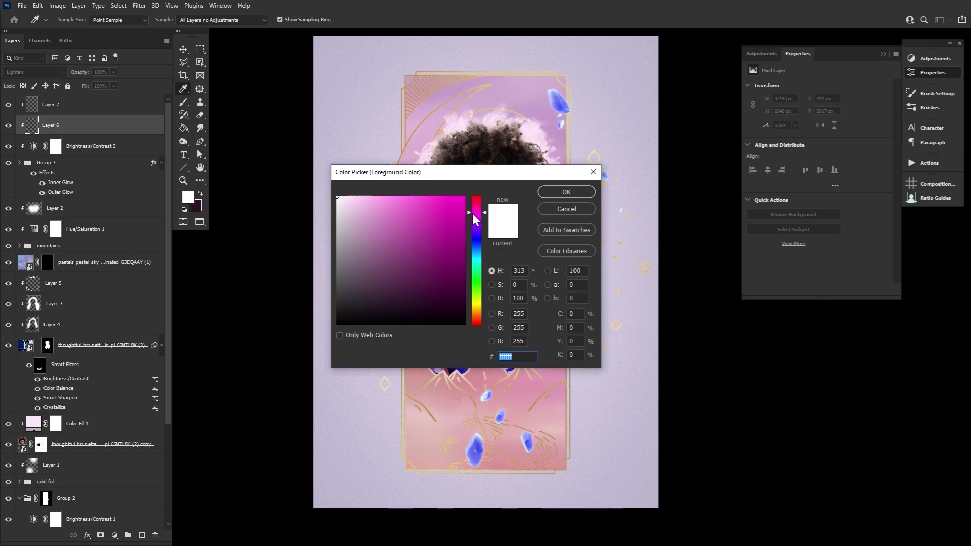
click(411, 219)
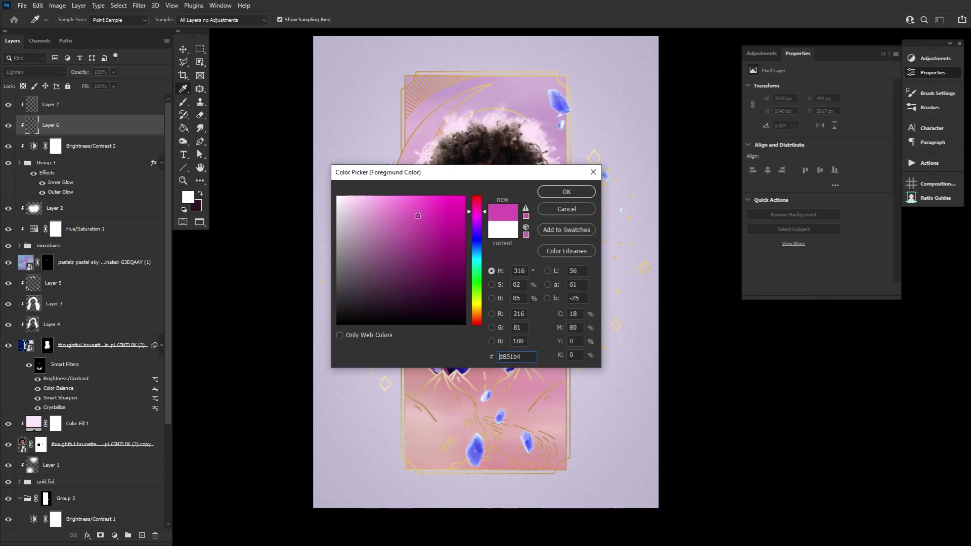
click(544, 191)
- Set up the Brush tool with a 1000 px tip and 14% flow for tinting the crystals
click(183, 101)
click(69, 24)
click(69, 24)
key(bracketright)
key(bracketright)
key(bracketright)
key(bracketright)
key(bracketright)
key(bracketright)
key(bracketright)
key(bracketright)
key(bracketright)
key(bracketright)
key(bracketright)
key(bracketright)
key(bracketright)
key(bracketright)
key(bracketright)
key(bracketright)
key(bracketright)
key(bracketright)
key(bracketright)
key(bracketright)
drag(268, 19, 263, 20)
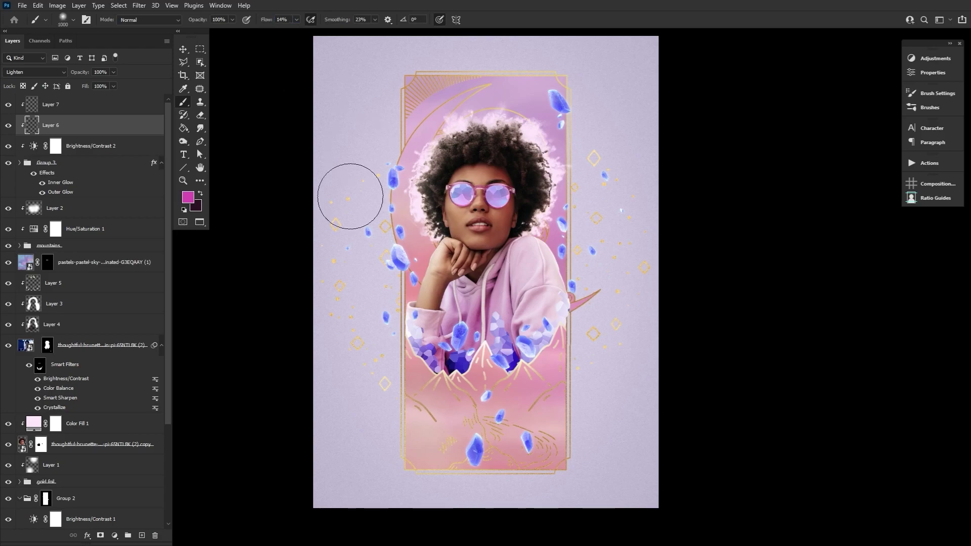
- Paint magenta tints over the scattered crystals on Layer 6, undoing the first oversized dab and using a smaller brush
click(524, 314)
key(ctrl+z)
key(bracketleft)
key(bracketleft)
key(bracketleft)
key(bracketleft)
key(bracketleft)
key(bracketleft)
click(563, 107)
click(562, 248)
click(393, 182)
click(460, 329)
key(bracketright)
key(bracketright)
key(bracketright)
key(bracketright)
key(bracketright)
key(bracketright)
key(bracketright)
key(bracketright)
key(bracketright)
key(bracketright)
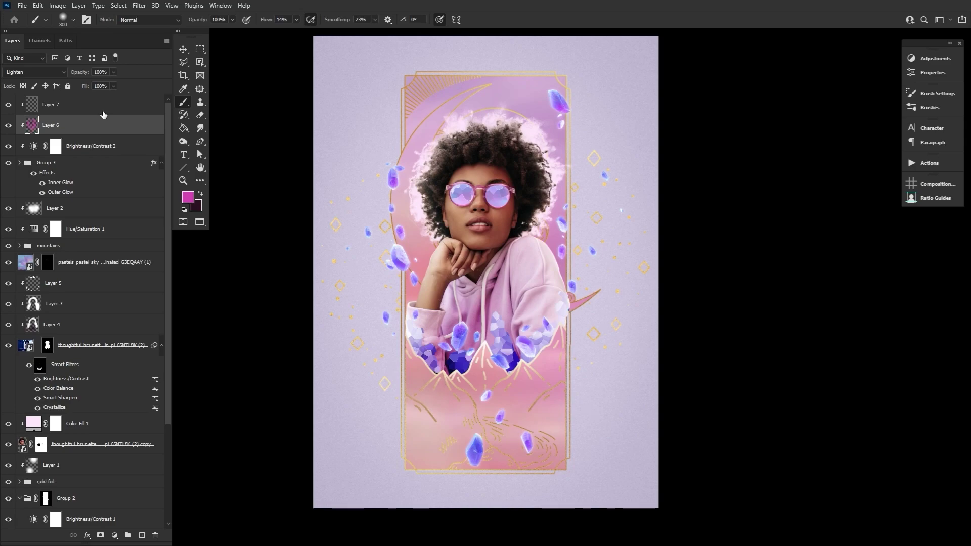
- Activate Layer 7 and paint magenta glow accents on the crystals with a small brush of about 175 px
click(102, 109)
key(bracketleft)
key(bracketleft)
key(bracketleft)
key(bracketleft)
key(bracketleft)
key(bracketleft)
key(bracketleft)
key(bracketleft)
key(bracketleft)
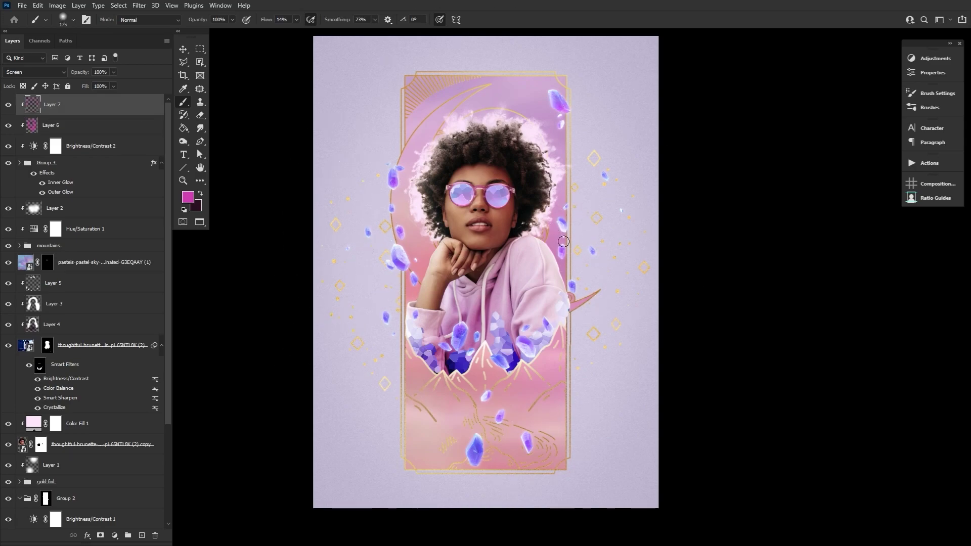
key(bracketleft)
key(bracketleft)
key(bracketleft)
key(bracketleft)
key(bracketright)
- Return to Layer 6 and add more magenta tint to the crystals with a larger brush
click(101, 129)
key(bracketright)
key(bracketright)
key(bracketright)
key(bracketright)
key(bracketright)
key(bracketright)
click(199, 168)
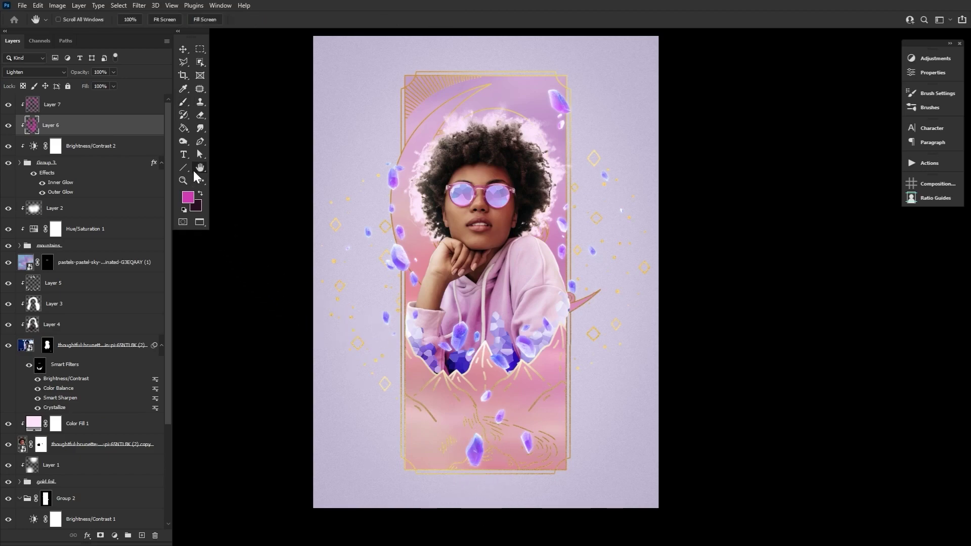
- Collapse Group 2, duplicate it to the top of the layer stack, and delete the copy's layer mask
drag(168, 172, 167, 230)
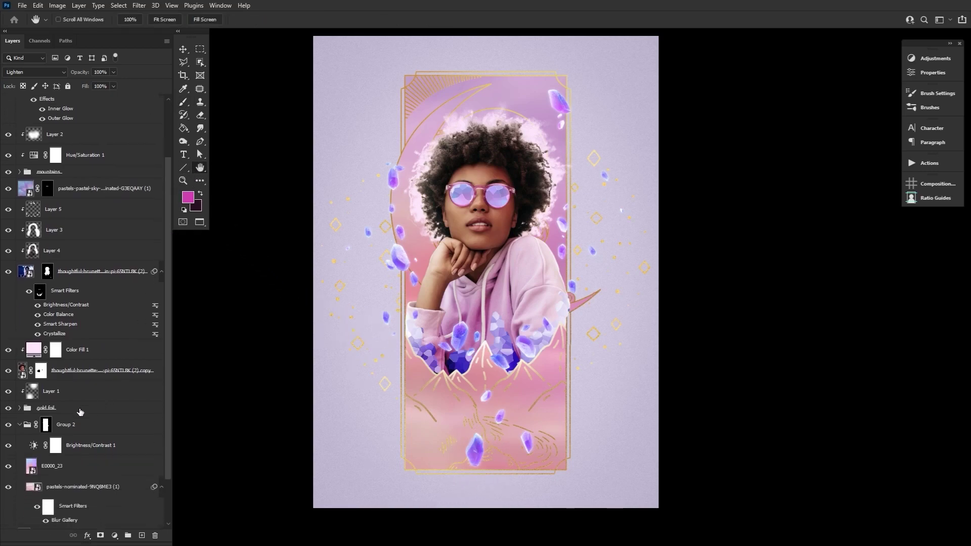
click(19, 426)
drag(89, 461, 85, 101)
right_click(46, 106)
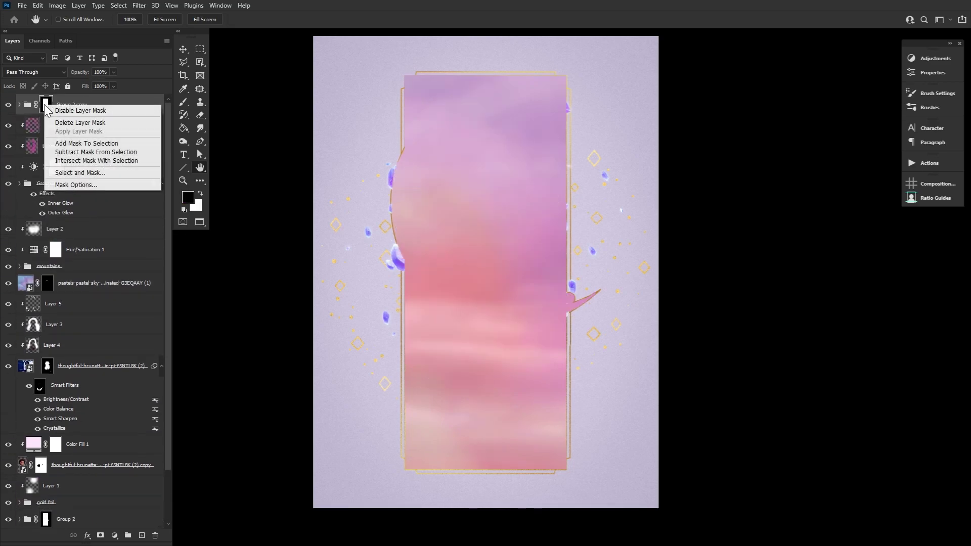
click(65, 123)
- Set the Group 2 copy to Lighten at 60% opacity
click(44, 73)
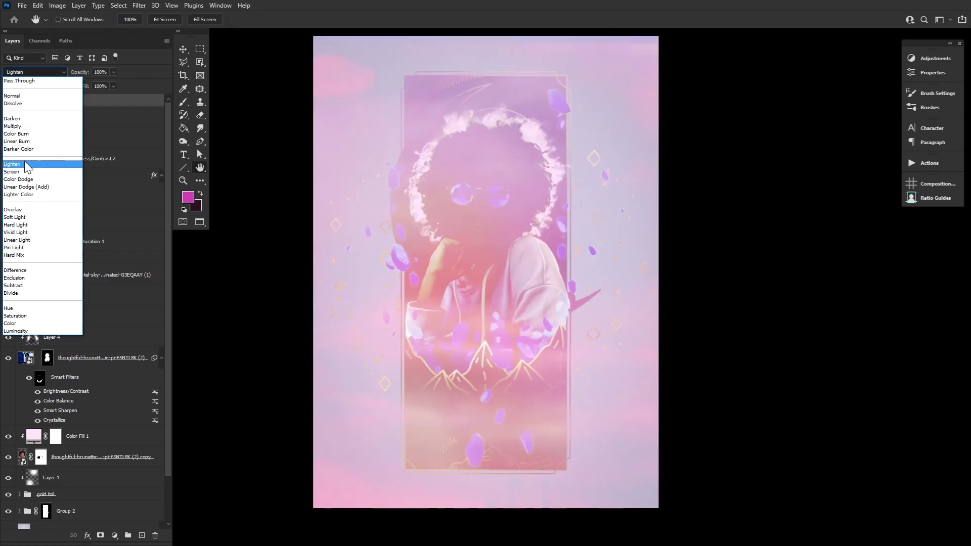
click(25, 160)
mouse_move(86, 73)
mouse_down()
mouse_move(70, 76)
mouse_move(80, 75)
mouse_up()
- Add an inverted black mask to the Group 2 copy and paint white around the hair to reveal a soft haze
click(102, 535)
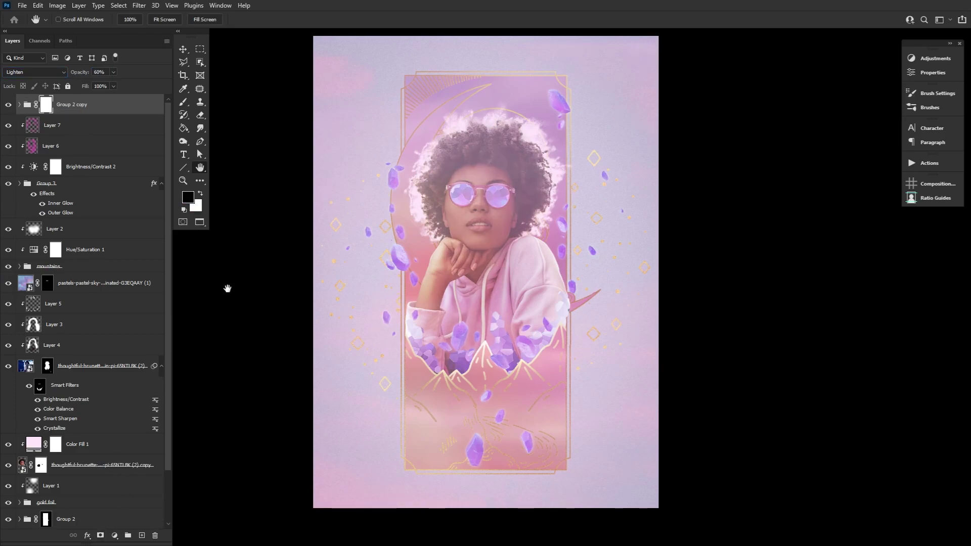
key(ctrl+i)
click(183, 102)
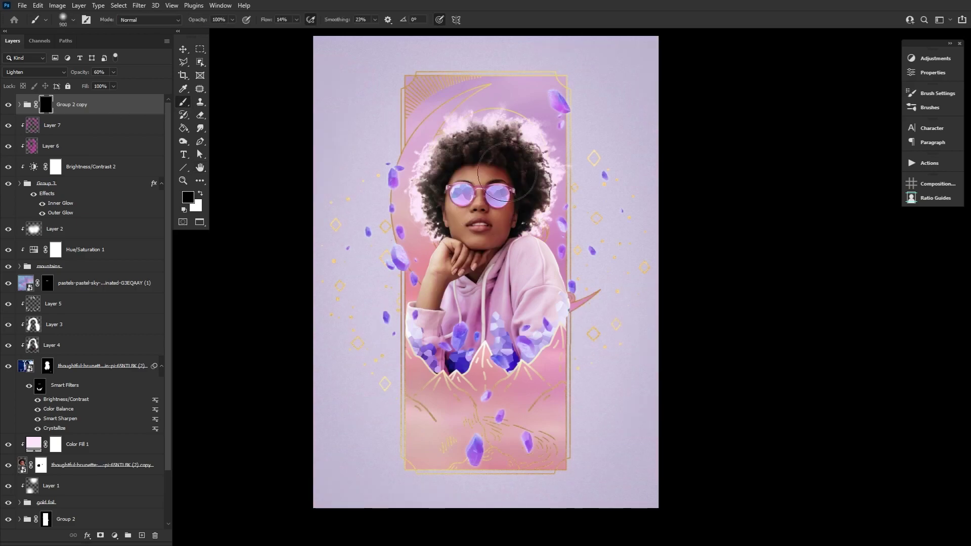
key(x)
mouse_move(542, 205)
mouse_down()
mouse_move(419, 165)
mouse_move(414, 261)
mouse_up()
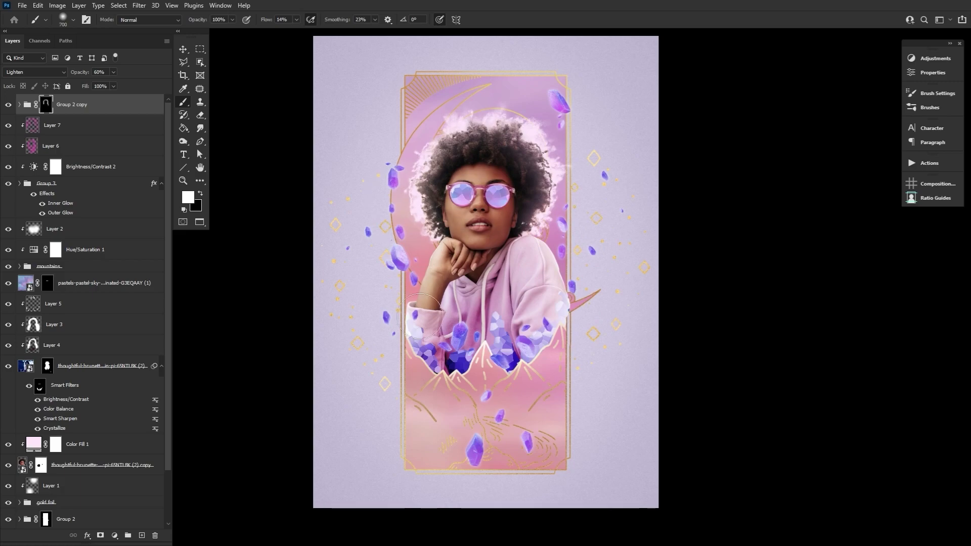
- Refine the Group 2 copy mask around the portrait, alternating black and white paint at different brush sizes
key(bracketright)
key(bracketleft)
key(bracketleft)
key(bracketleft)
key(bracketleft)
key(bracketleft)
key(bracketleft)
key(bracketleft)
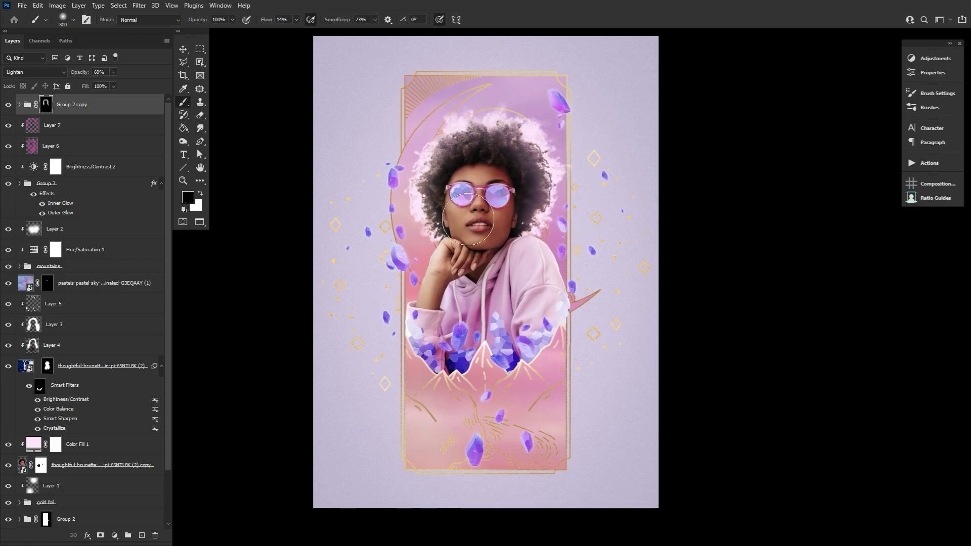
key(bracketright)
key(bracketright)
key(bracketright)
key(bracketright)
key(bracketright)
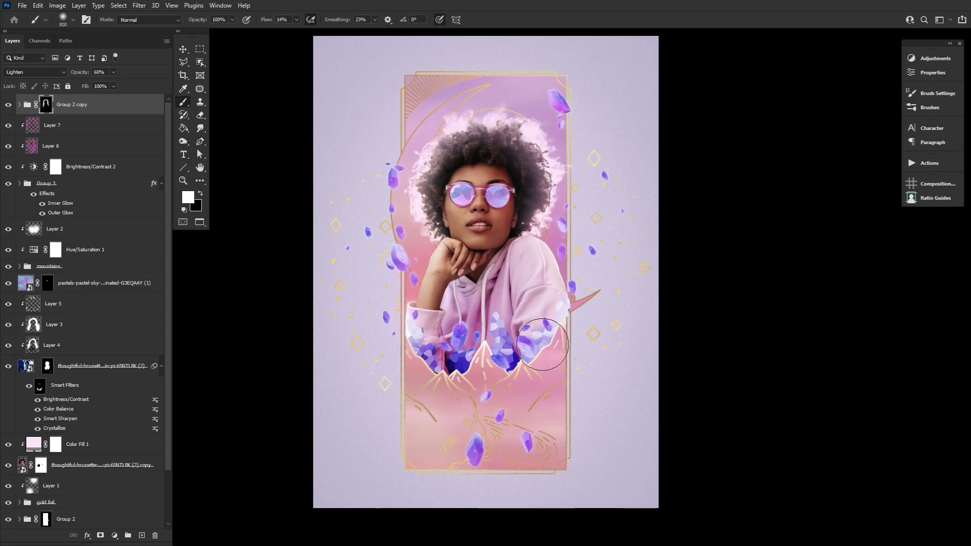
click(200, 170)
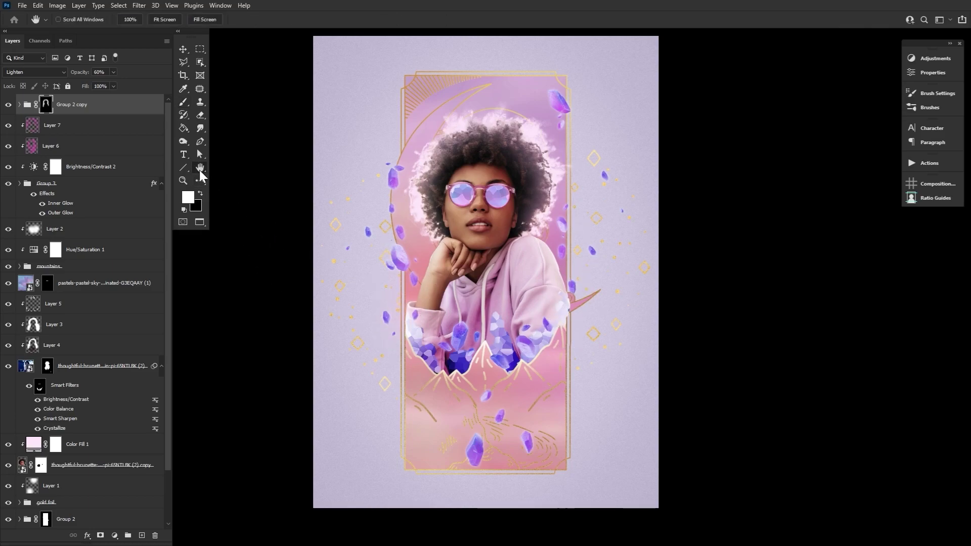
- Add a Curves adjustment at the top of the stack and move its white point to input 231, output 255
click(935, 64)
click(802, 77)
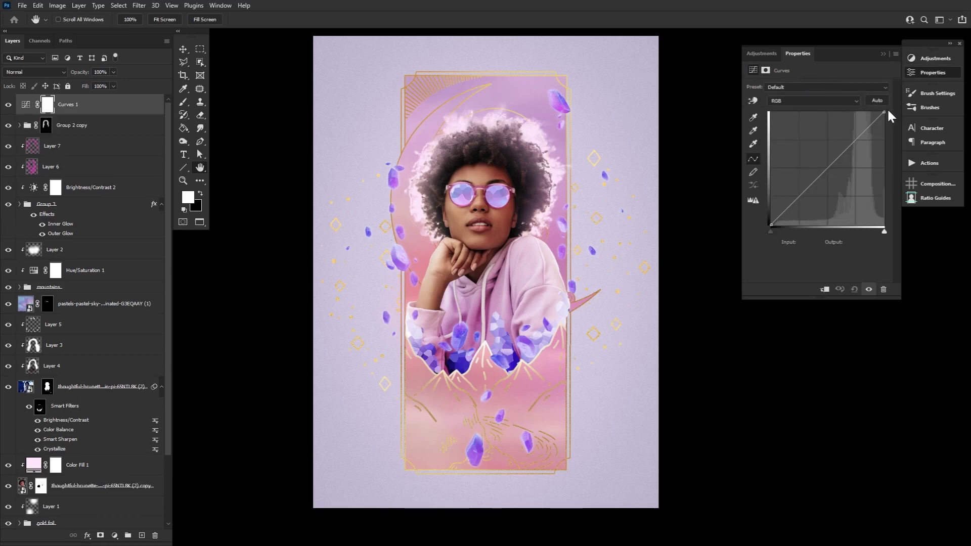
drag(883, 111, 873, 112)
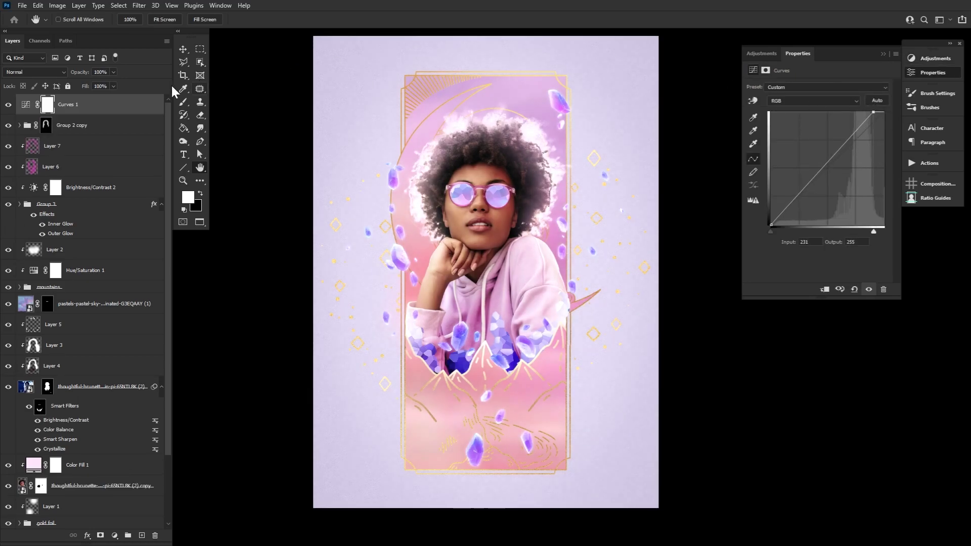
- Split the Curves layer's Blend If shadow slider for the underlying layer to 49 / 144
click(155, 103)
double_click(154, 103)
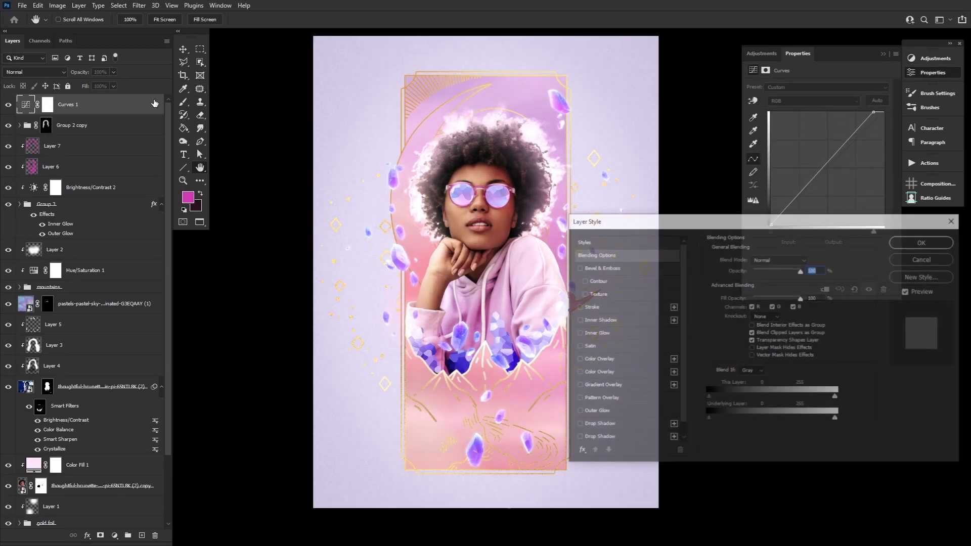
drag(708, 419, 739, 423)
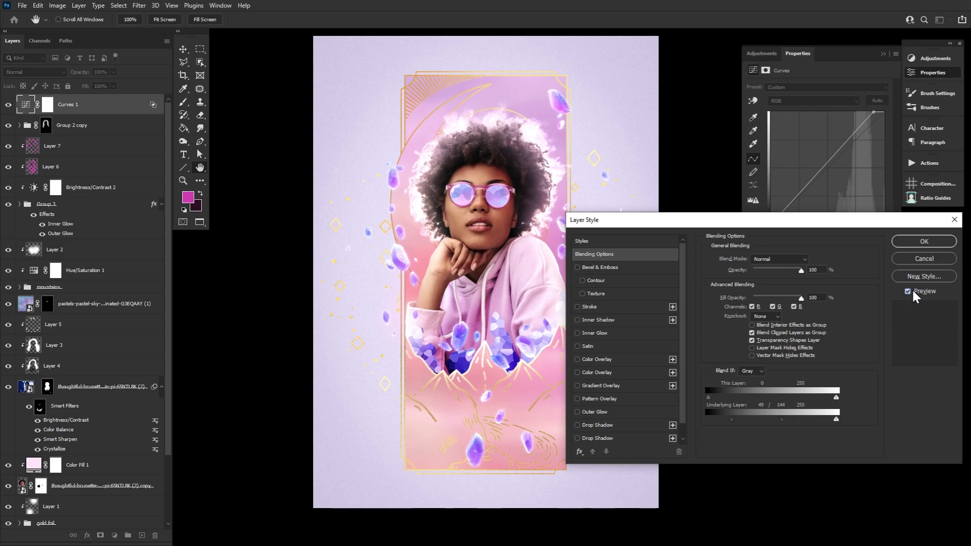
click(922, 242)
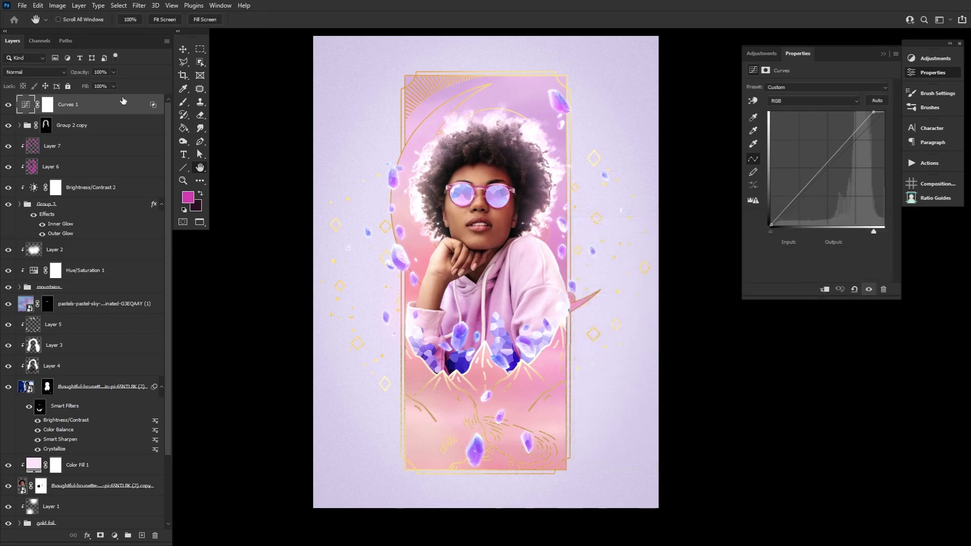
- Invert the Curves 1 mask to black and paint white highlights over the face, hair edges and right-hand crystals
click(48, 104)
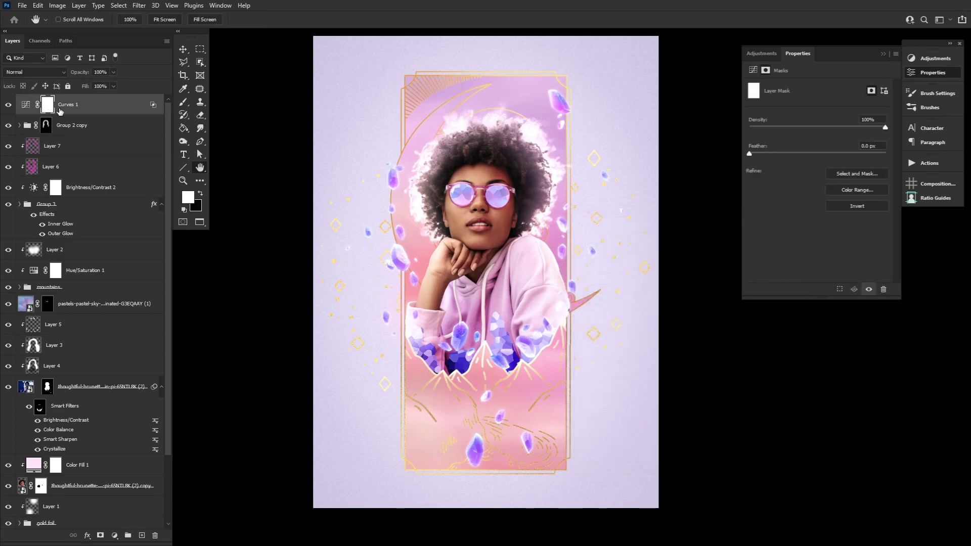
key(ctrl+i)
key(b)
mouse_move(488, 172)
mouse_down()
mouse_move(469, 212)
mouse_move(499, 267)
mouse_up()
key(])
key(])
key(])
key(])
key(])
key(])
drag(428, 146, 422, 225)
drag(501, 121, 551, 187)
click(563, 276)
- Touch up the Curves 1 mask, alternating black and white paint with brush sizes from about 1300 px down to 400 px
key(x)
key(])
key(])
key(])
key(])
key(])
key(])
key(])
key(])
key(])
key(])
key(x)
key(bracketleft)
key(bracketleft)
key(bracketleft)
key(bracketleft)
key(bracketleft)
key(x)
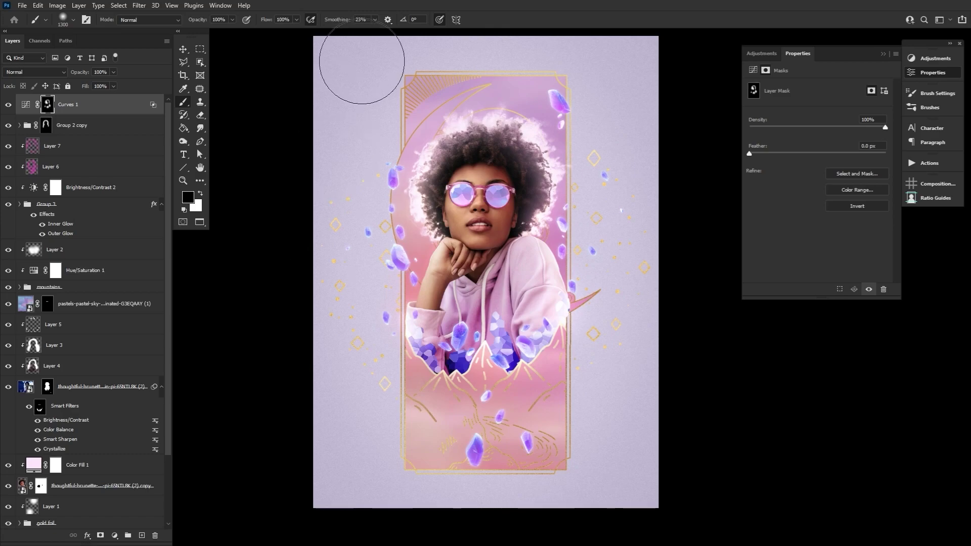
key(bracketleft)
key(bracketleft)
key(bracketleft)
key(bracketleft)
key(bracketleft)
key(bracketleft)
key(bracketleft)
key(bracketleft)
key(bracketleft)
key(bracketleft)
key(x)
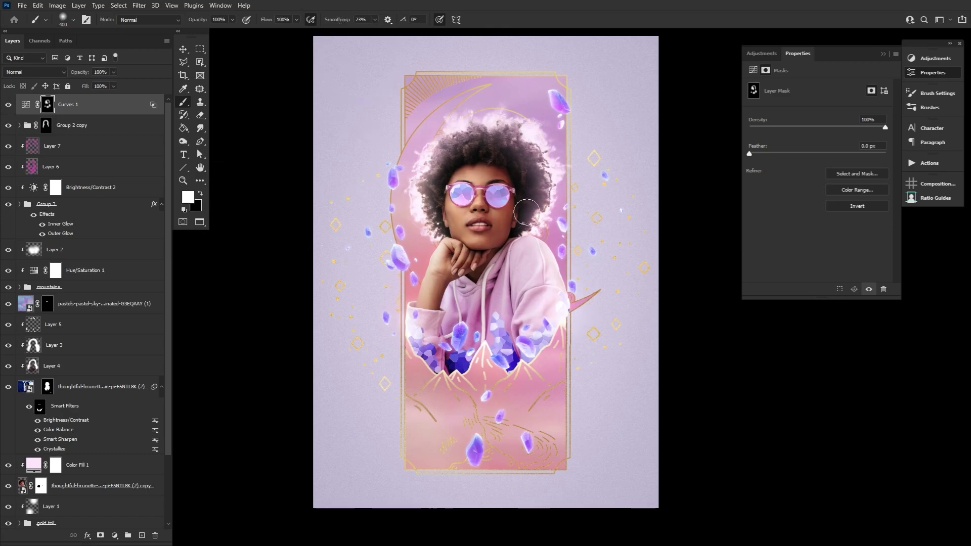
- Toggle the Curves 1 adjustment off and on to compare the portrait highlights before and after
click(6, 104)
click(6, 104)
click(6, 104)
click(7, 105)
key(h)
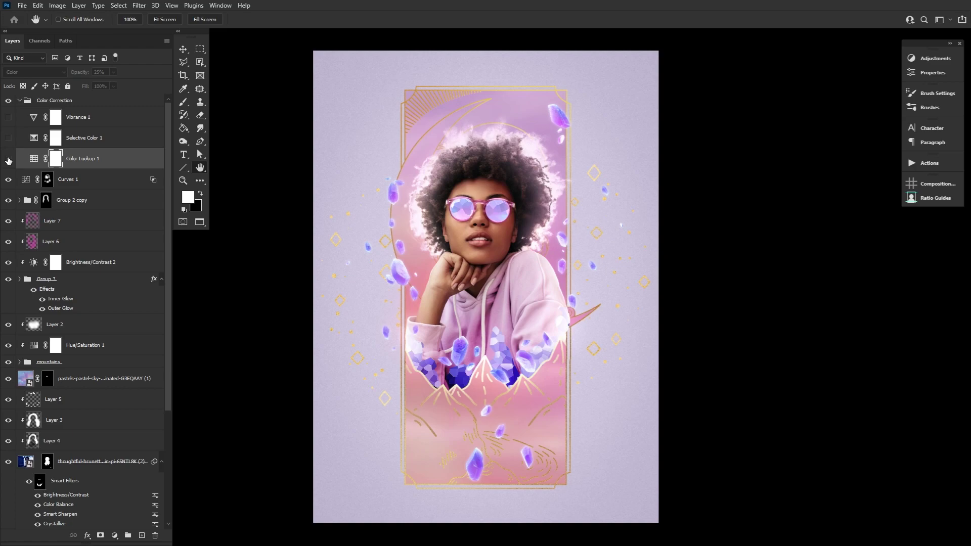
- Turn on the Color Lookup 1 and Selective Color 1 adjustments in the Color Correction group and open the settings of each
click(7, 159)
double_click(33, 160)
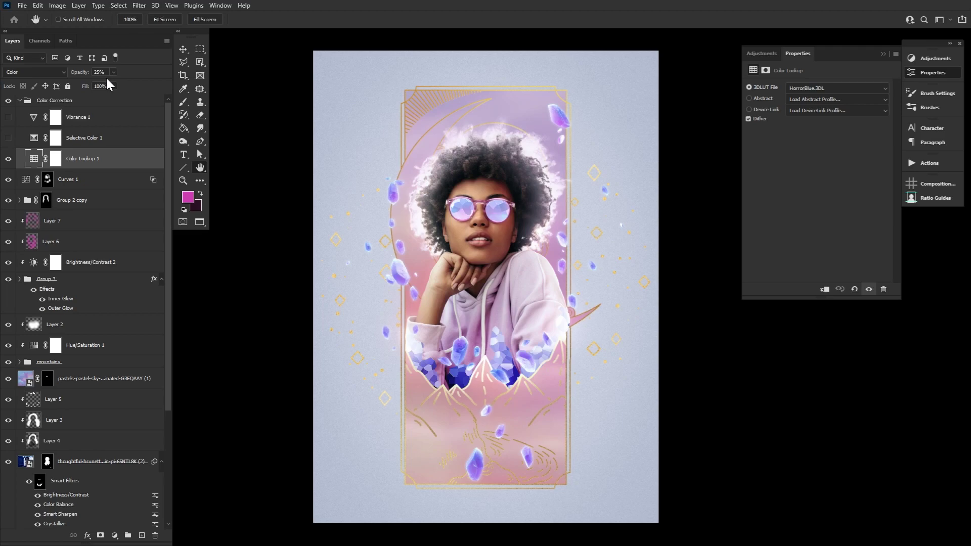
click(8, 138)
click(35, 141)
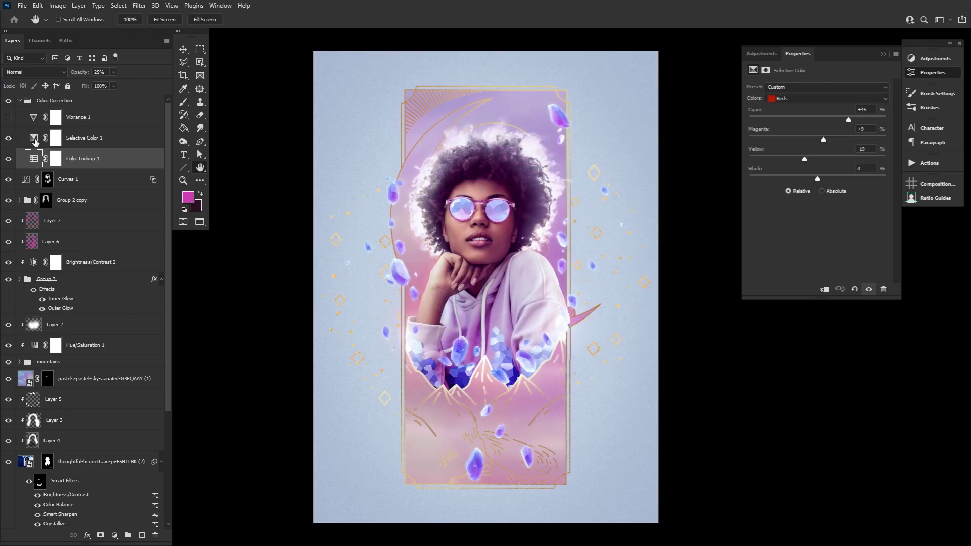
- Step through the Selective Color 1 ranges from Reds to Blacks to examine the settings of each color
click(784, 100)
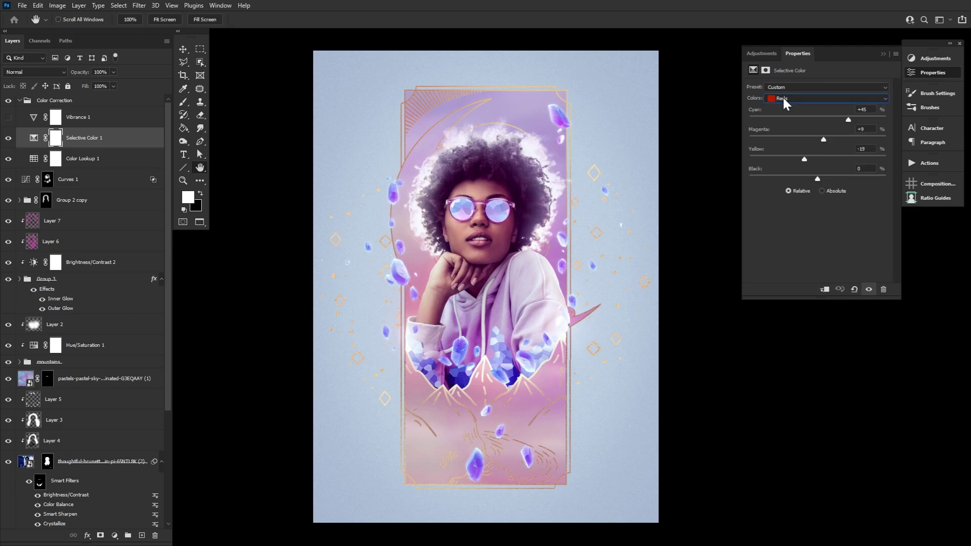
key(Down)
key(Down)
key(Down)
key(Down)
key(Down)
key(Down)
key(Down)
- Turn on the Vibrance 1 adjustment and open its settings
click(9, 118)
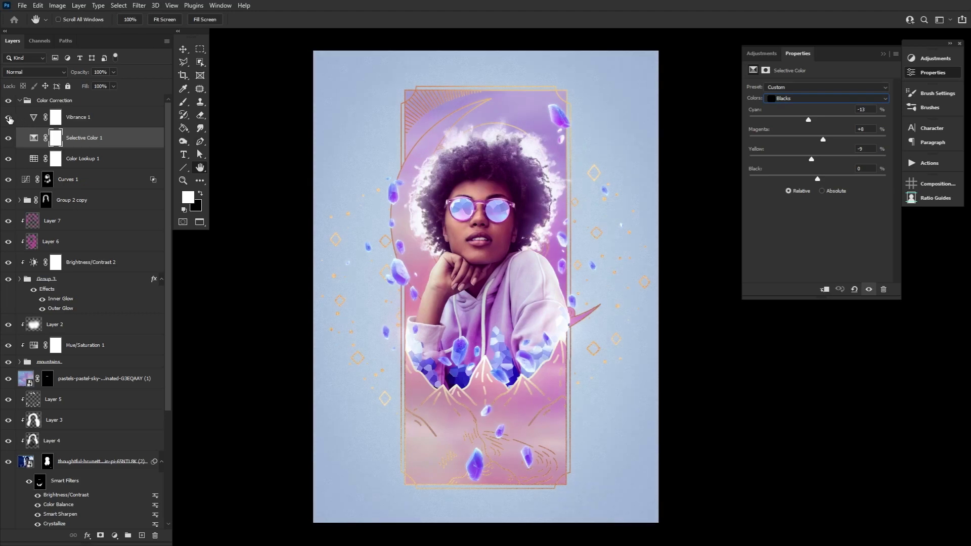
click(119, 120)
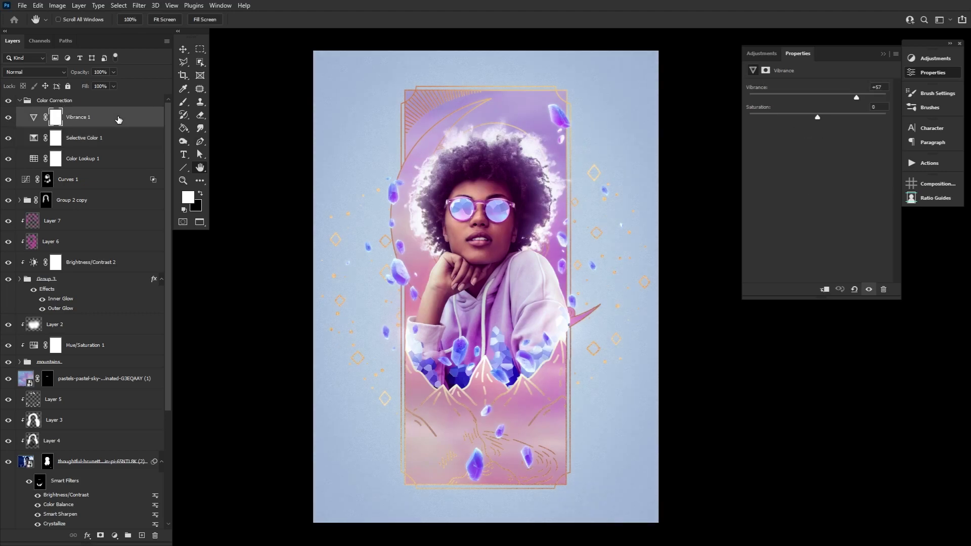